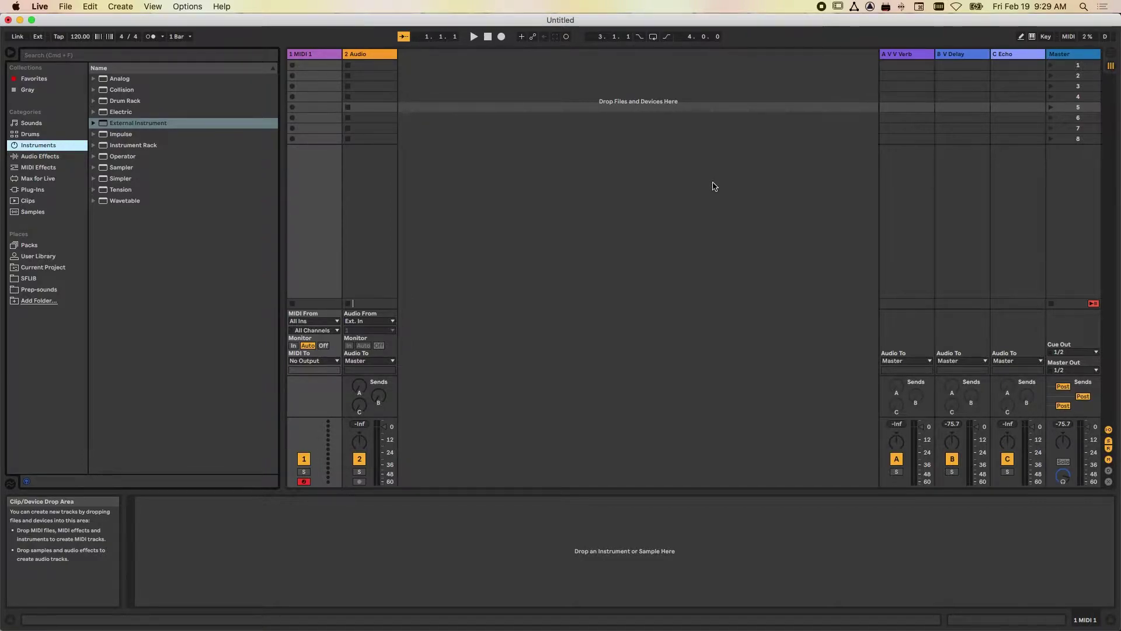
Search the samples for "tamb" and place Perc Tambourine.aif in the fifth clip slot of the audio track
left_click(41, 213)
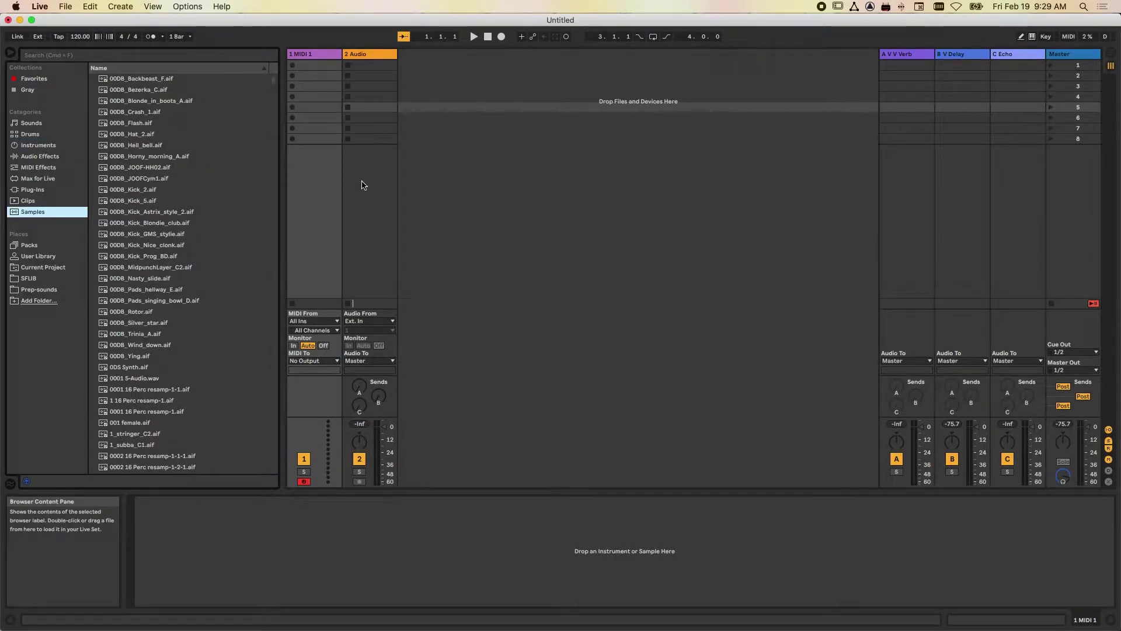
left_click(46, 54)
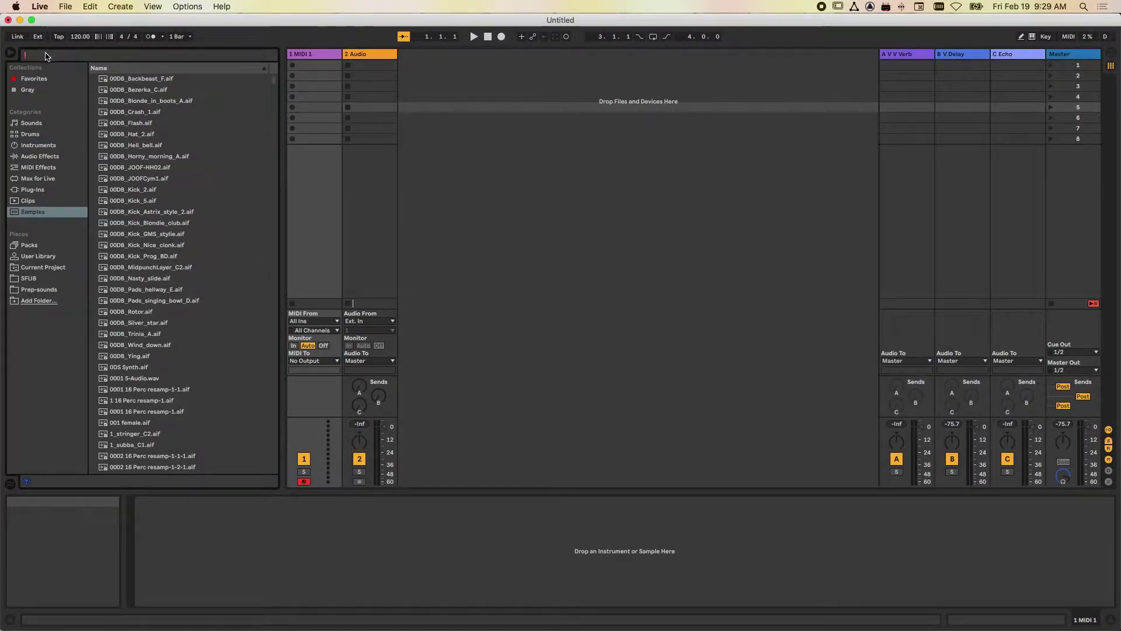
type("tamp")
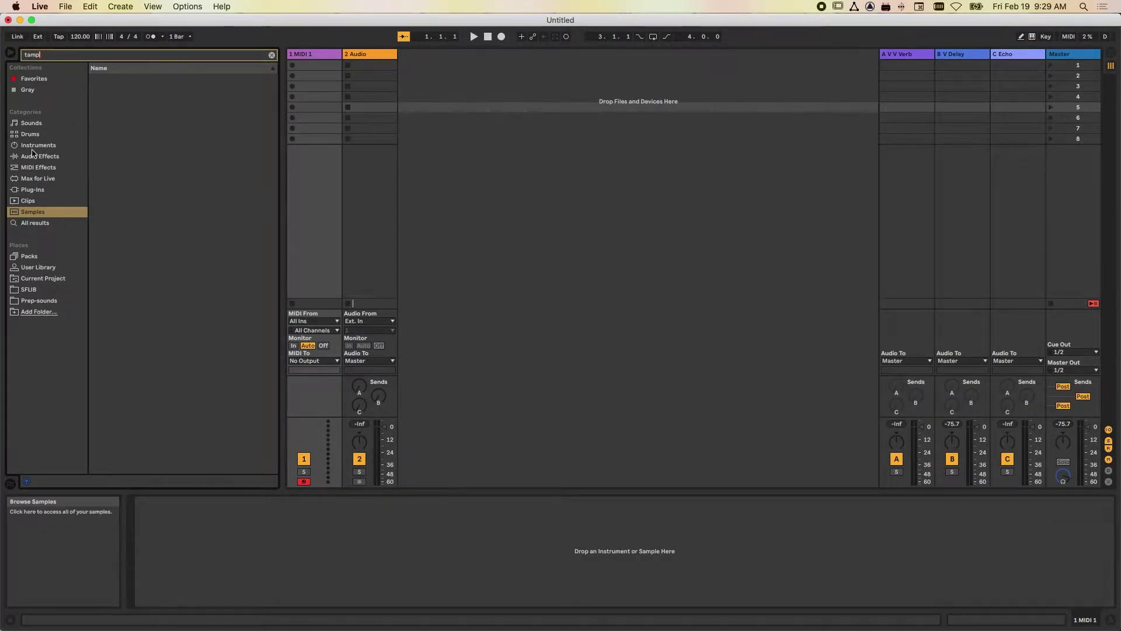
key("BackSpace")
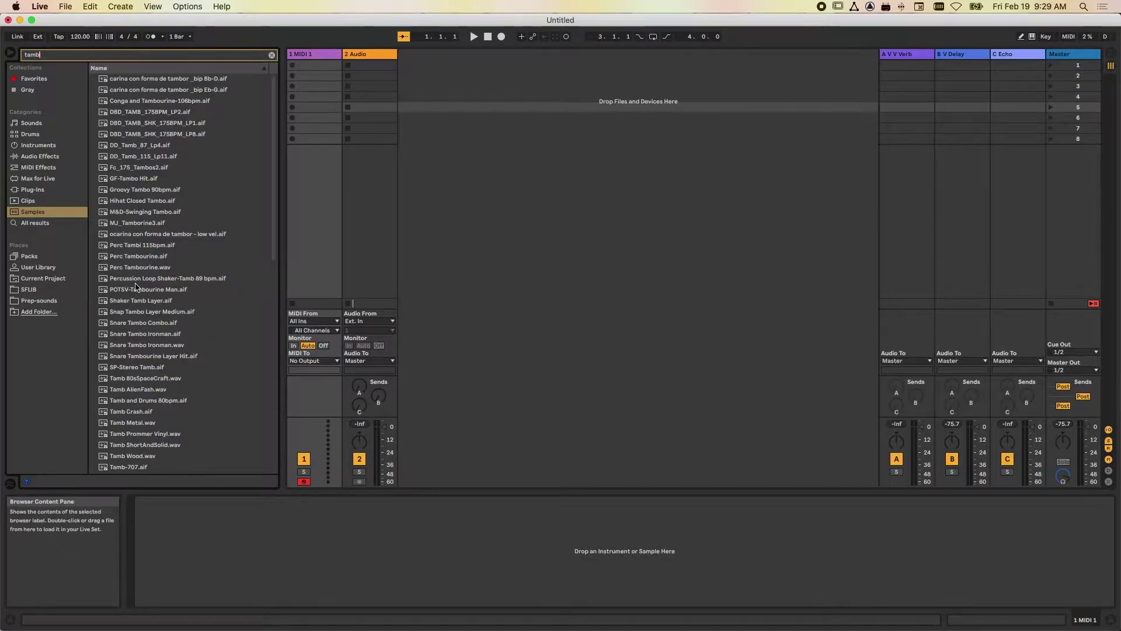
left_click(134, 257)
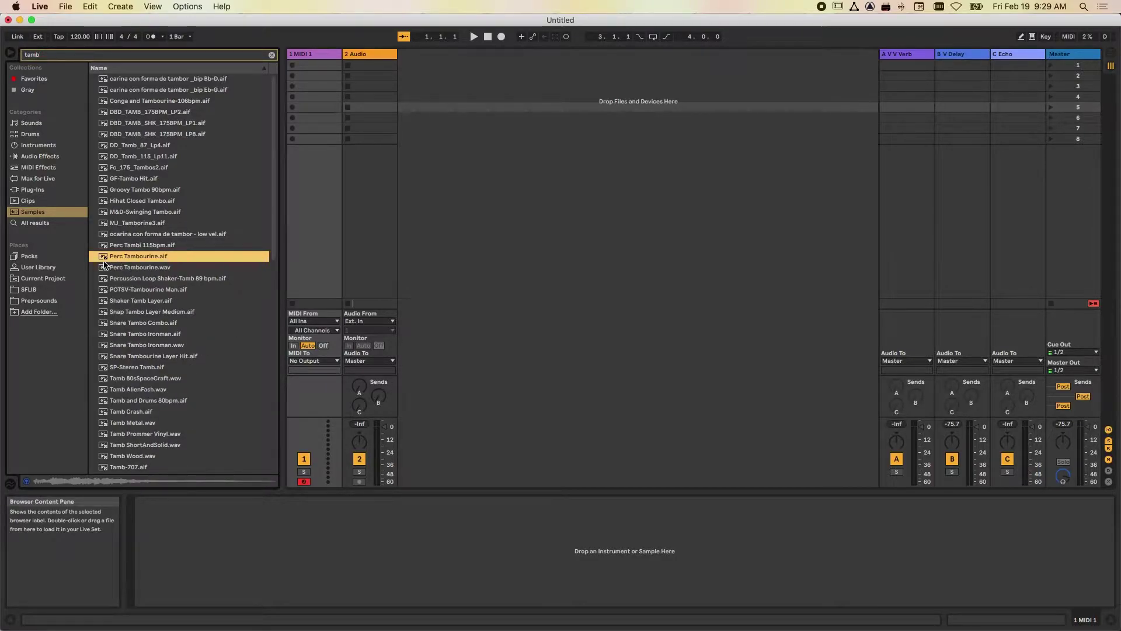
left_click_drag(127, 264, 374, 108)
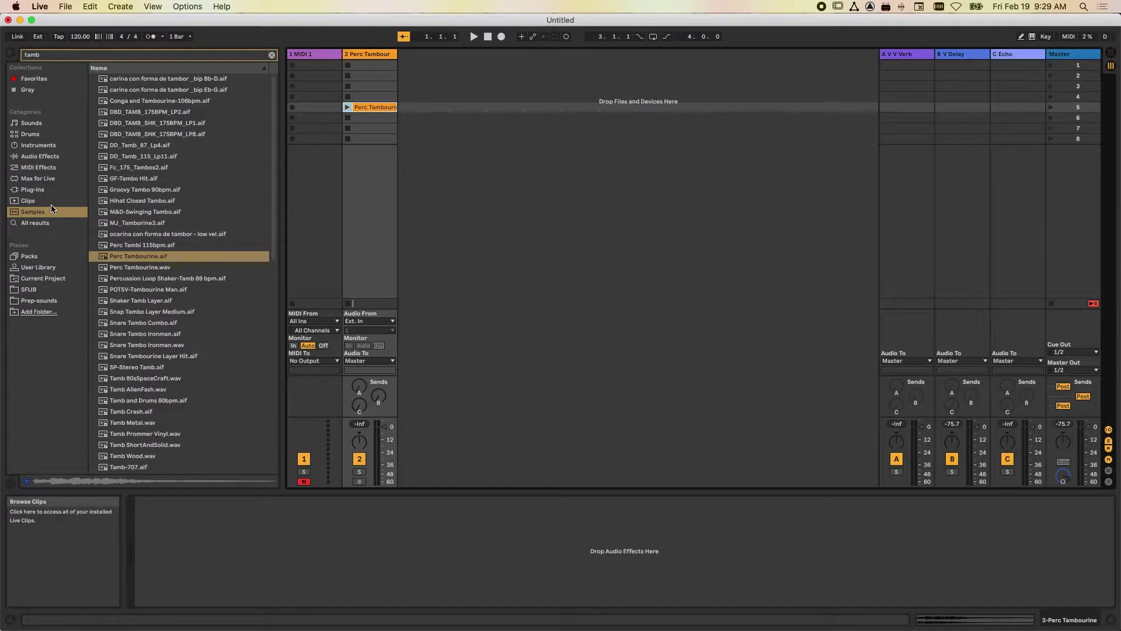
Clear the sample search and load the Simpler instrument onto the MIDI track
left_click(43, 146)
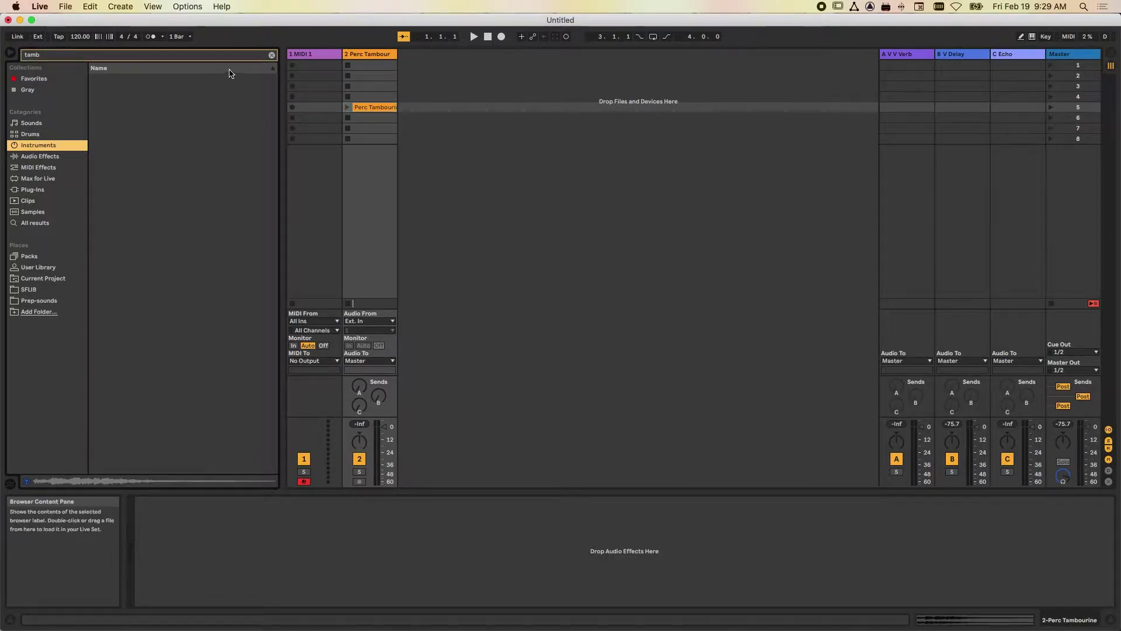
left_click(271, 56)
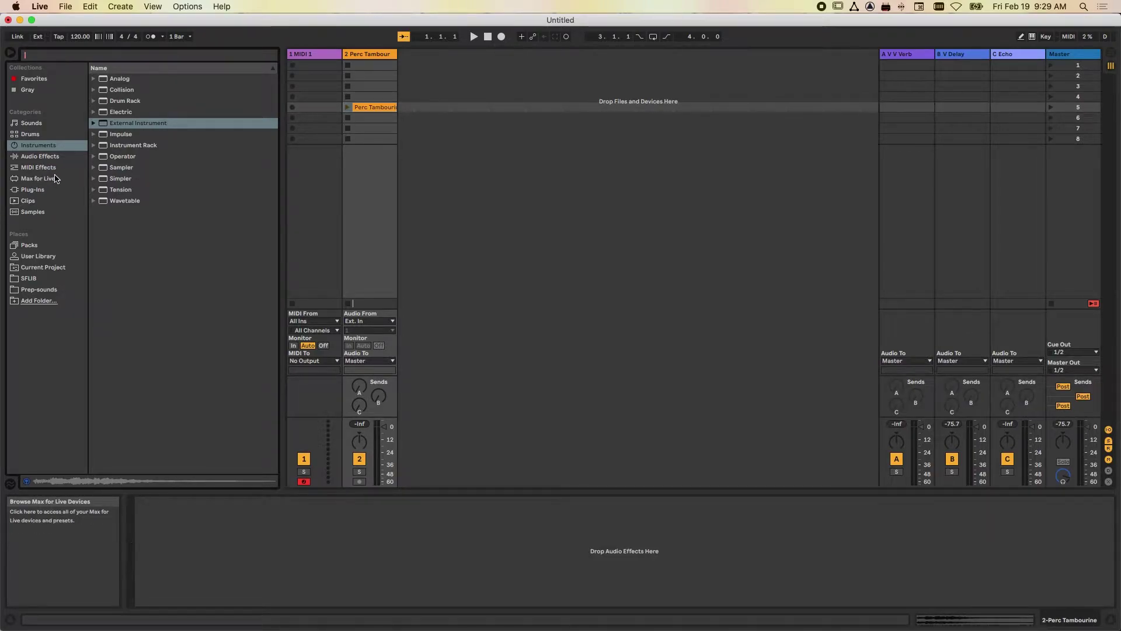
left_click_drag(105, 184, 315, 75)
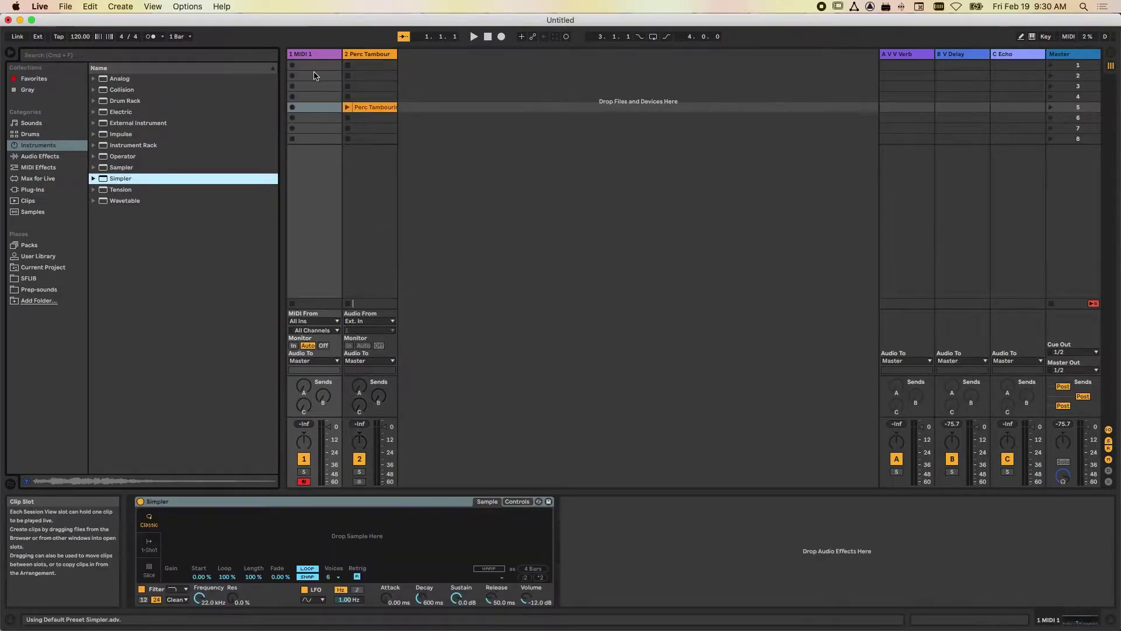
left_click(363, 59)
left_click(326, 55)
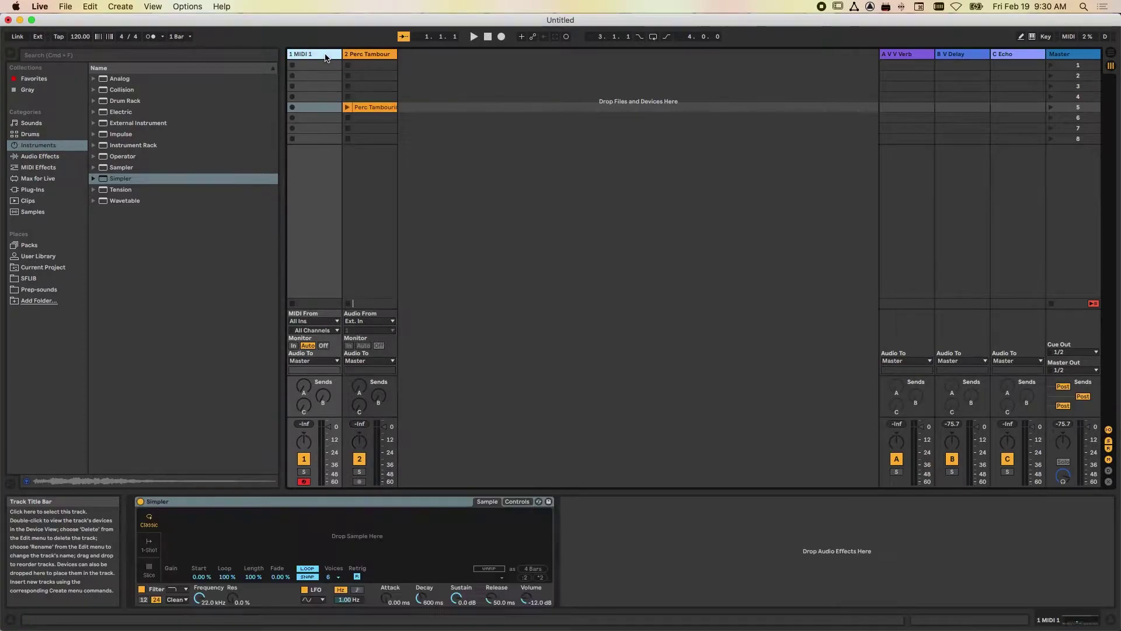
Search the samples for "tamb" and load Perc Tambourine.aif into Simpler on the MIDI track
left_click(34, 212)
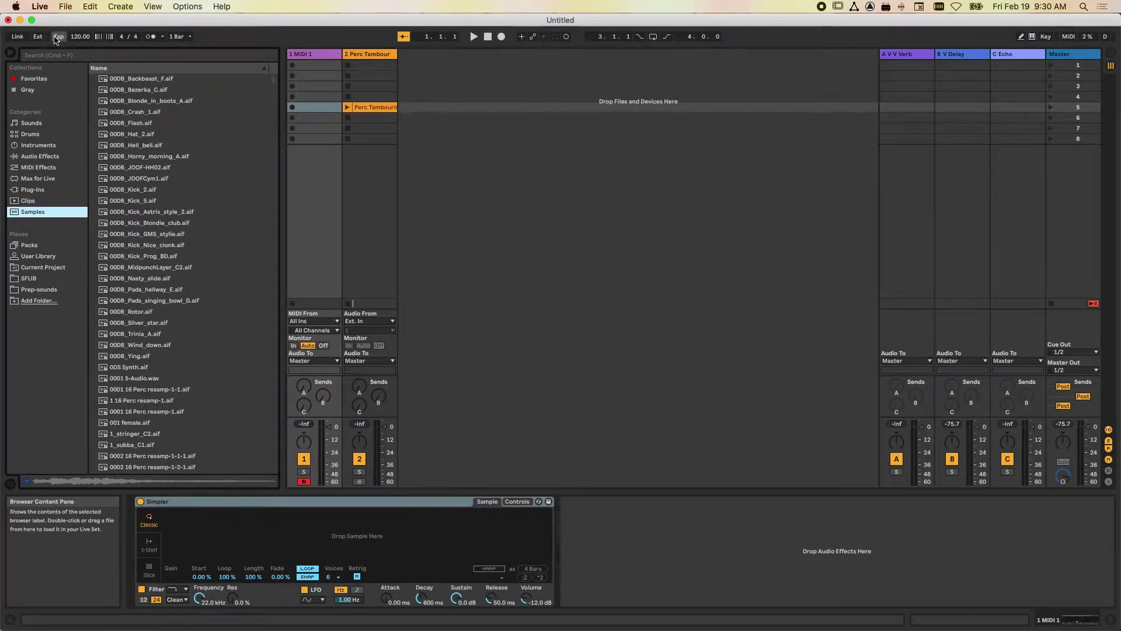
left_click(48, 55)
type("ta")
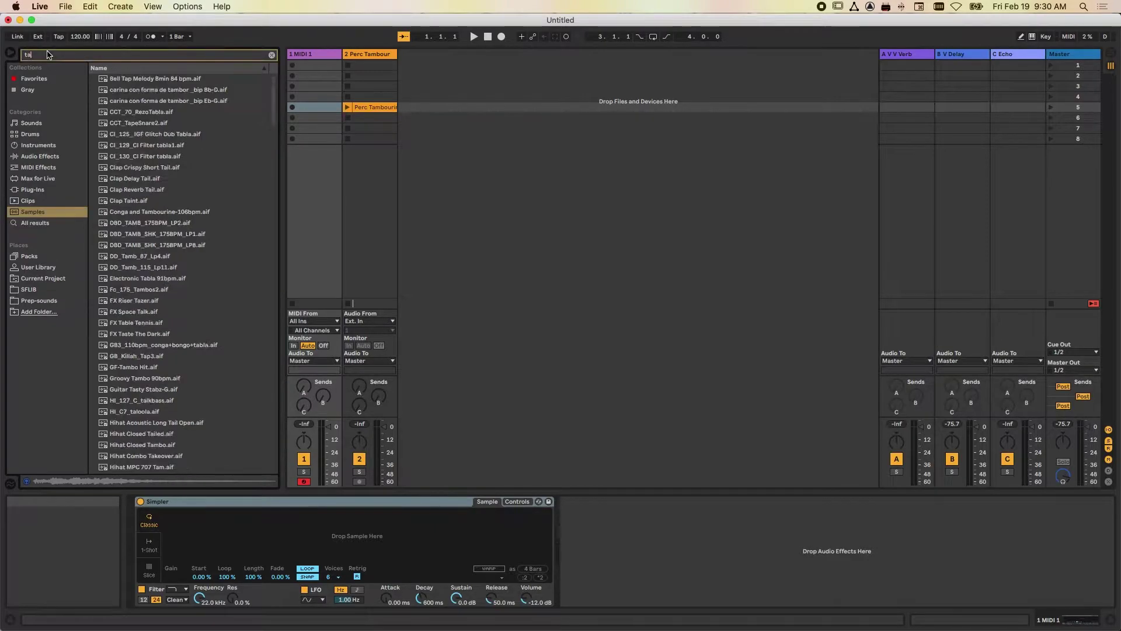
type("mb")
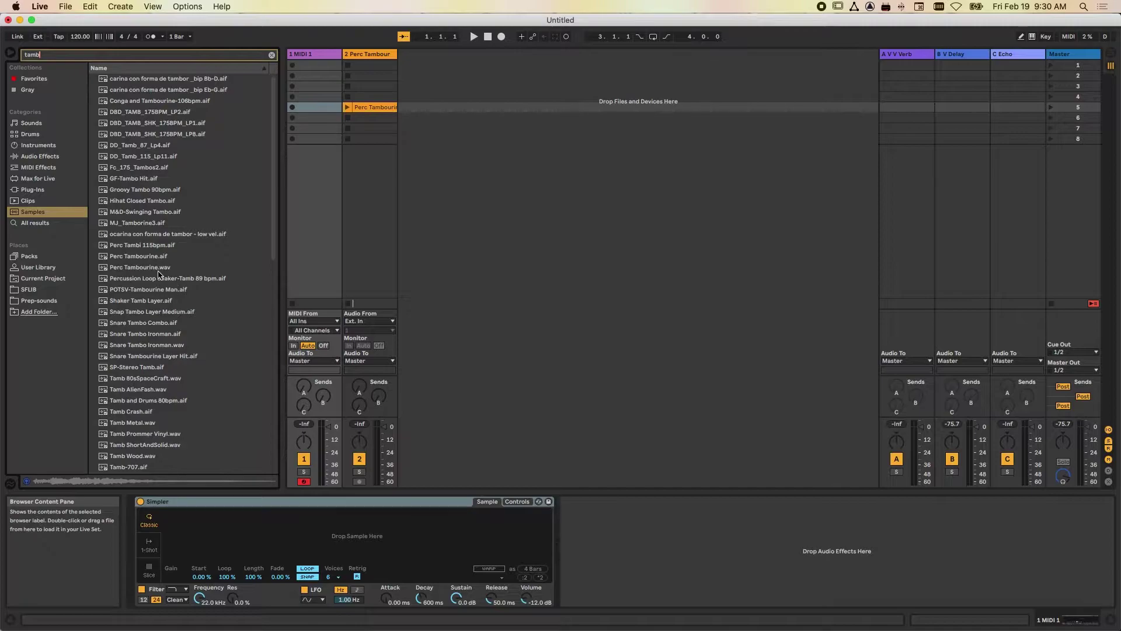
double_click(104, 257)
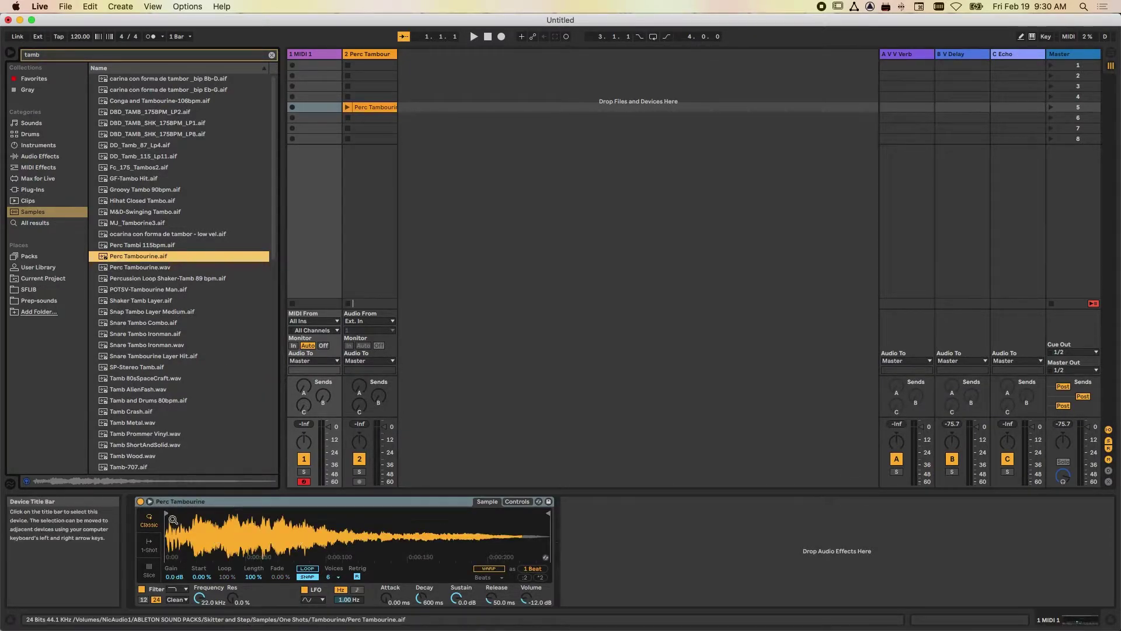
Create a clip in the third slot of the MIDI track with a 1/16 E3 note at its start, and play it
left_click(313, 87)
double_click(313, 87)
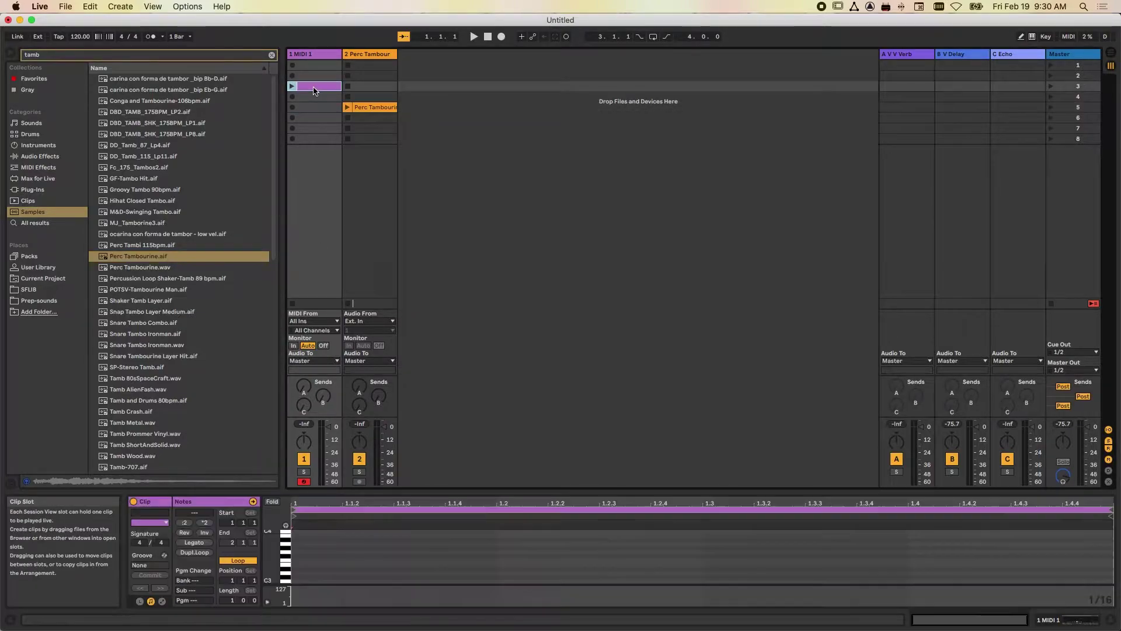
double_click(299, 564)
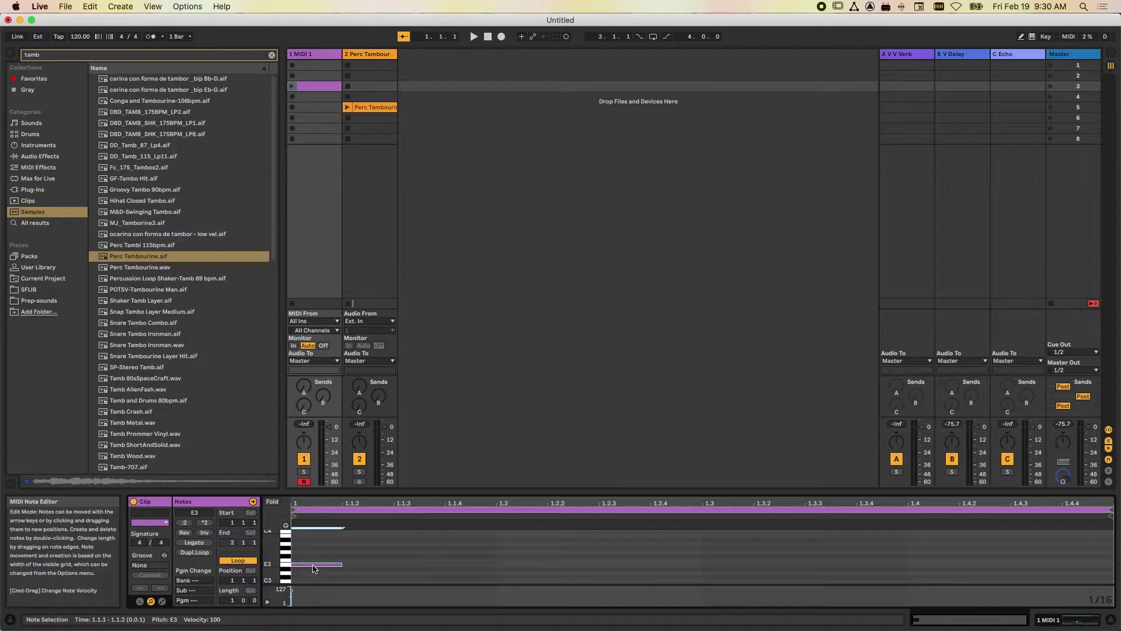
left_click(292, 86)
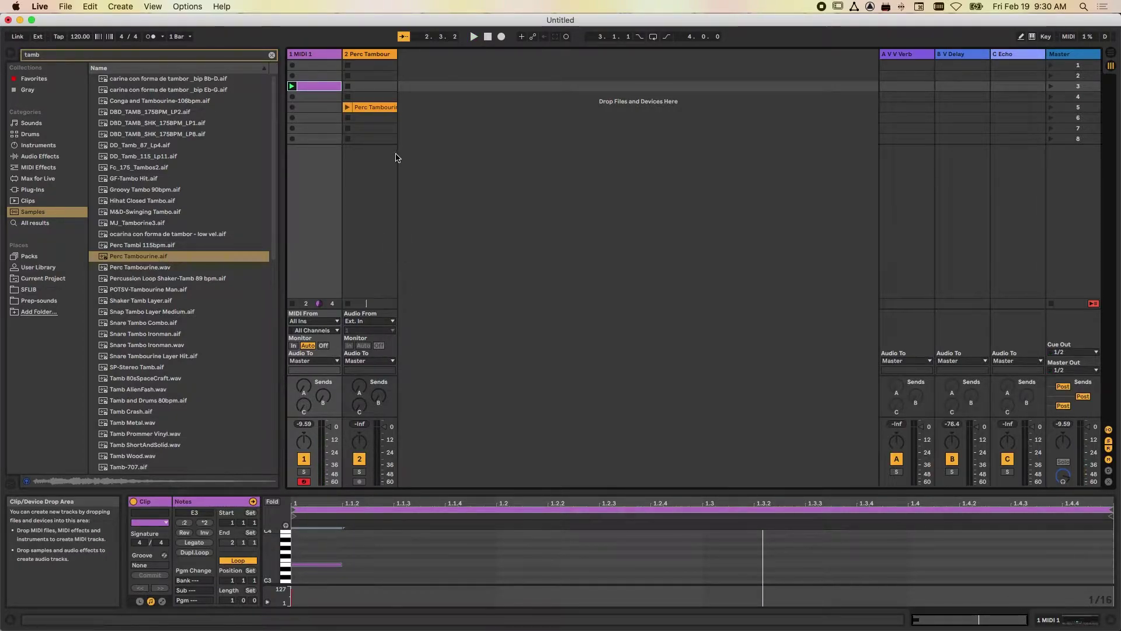
Turn on looping for the Perc Tambourine audio clip, play it, and stop playback at the song start
left_click(373, 110)
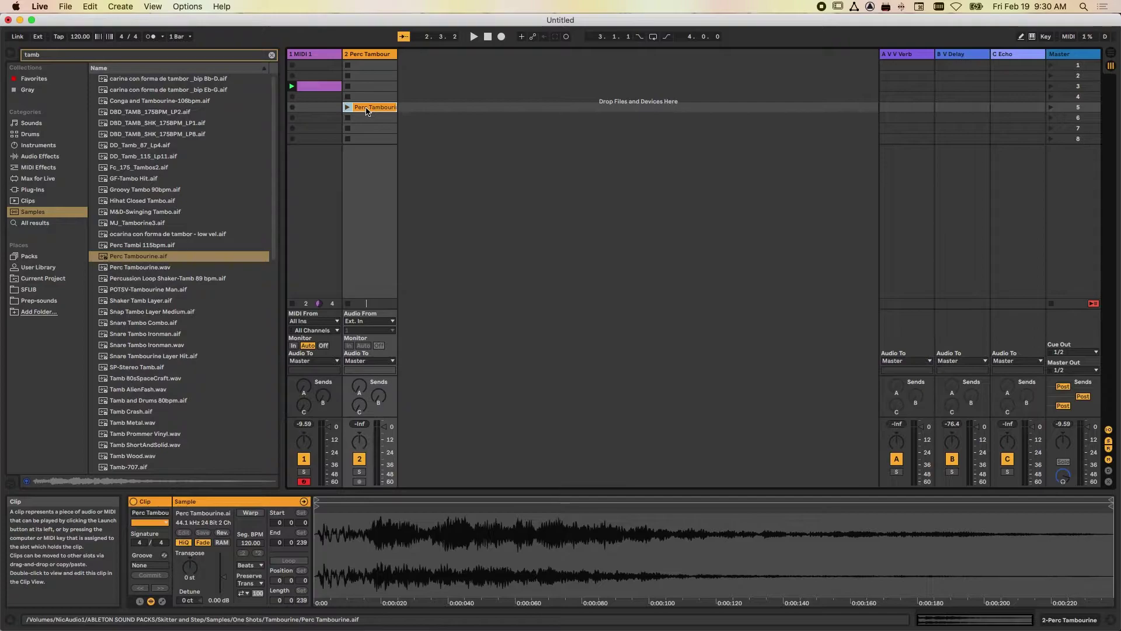
left_click(289, 560)
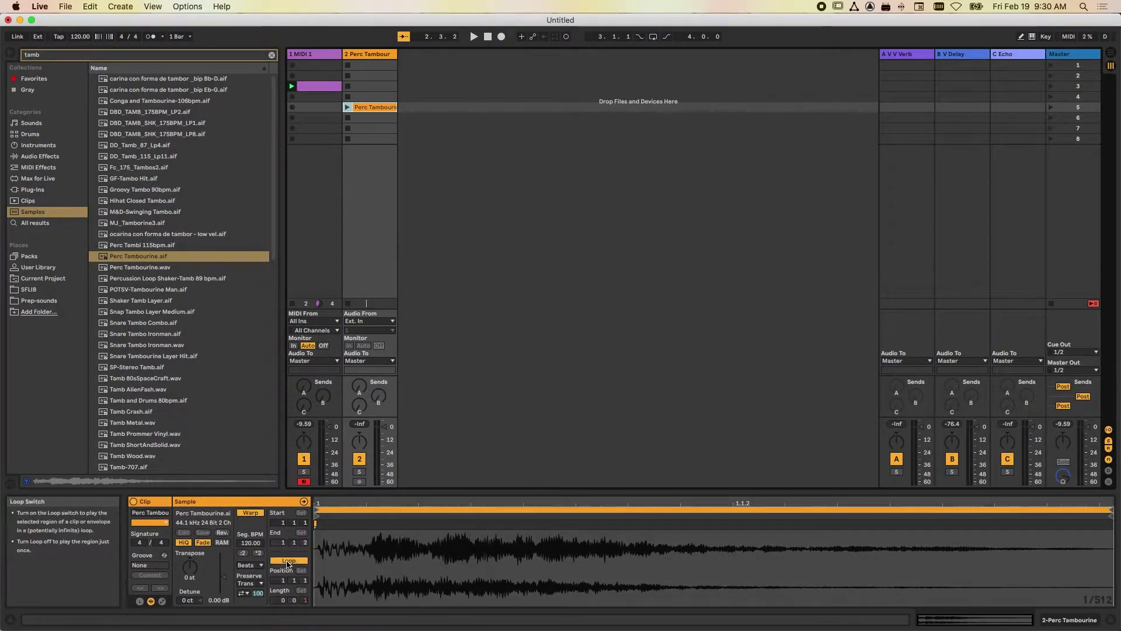
left_click(346, 107)
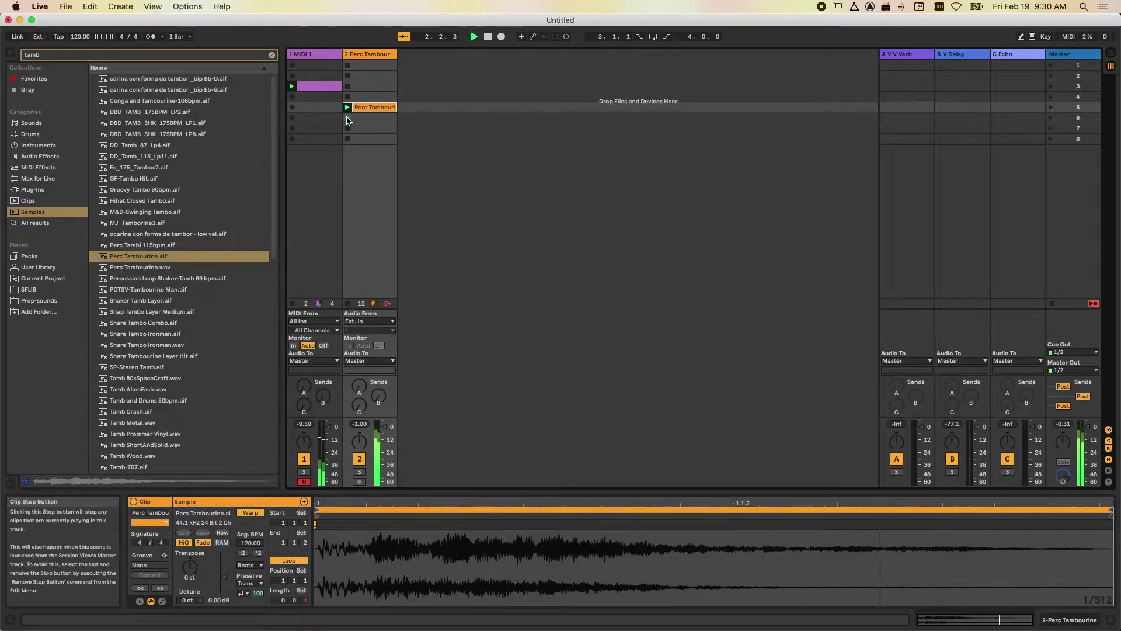
left_click(488, 38)
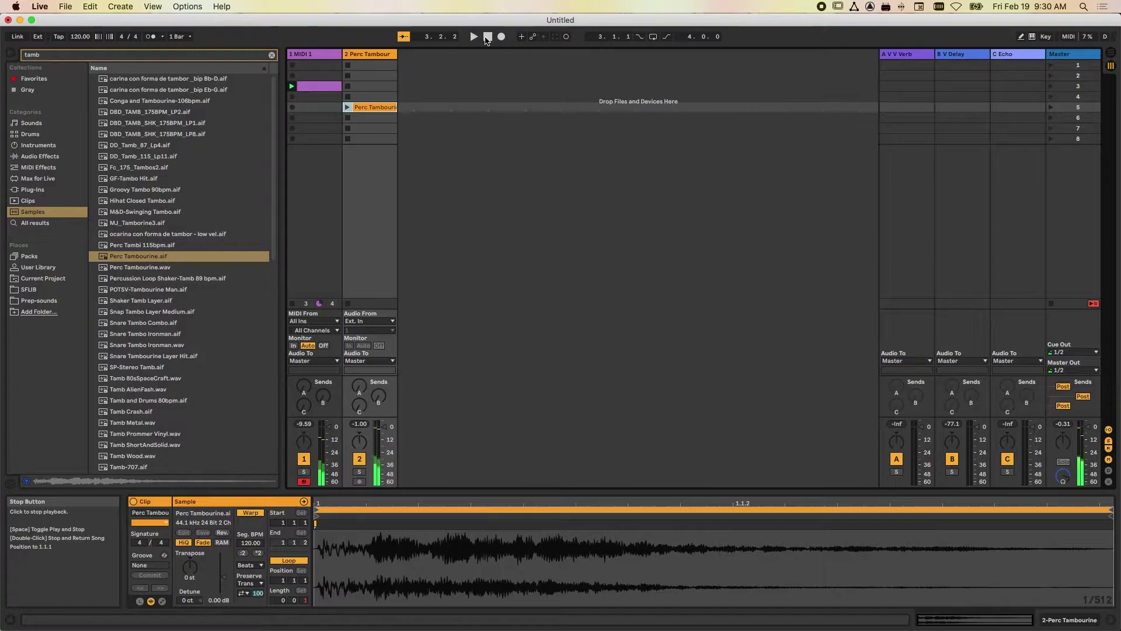
left_click(488, 37)
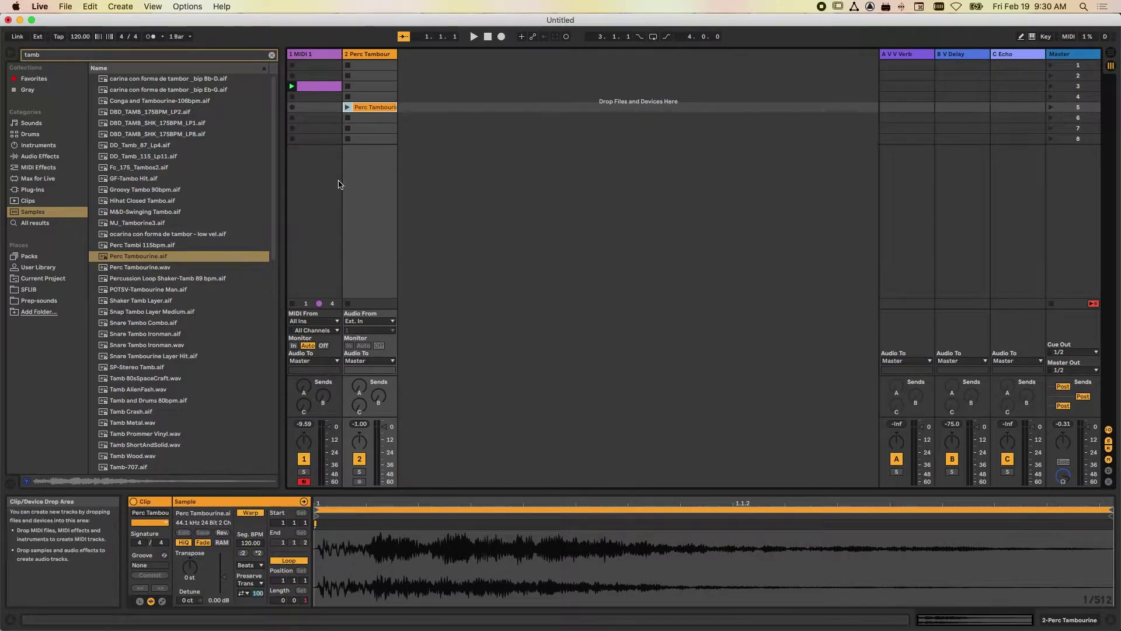
Play the MIDI clip again to hear the sampled tambourine, and show the MIDI track's devices
left_click(327, 87)
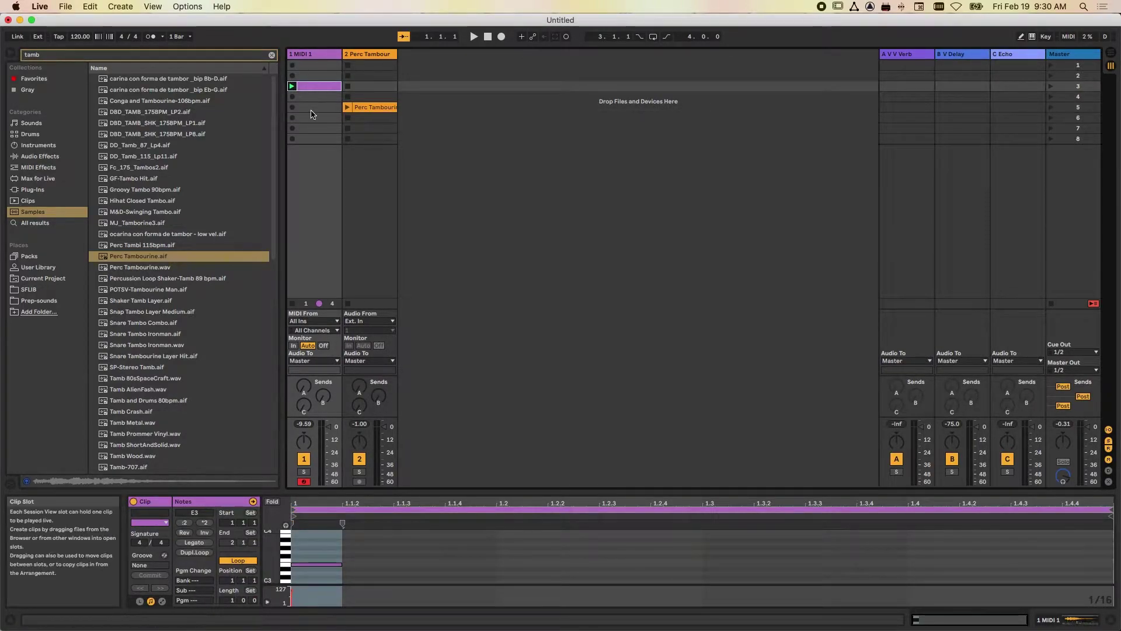
left_click(292, 86)
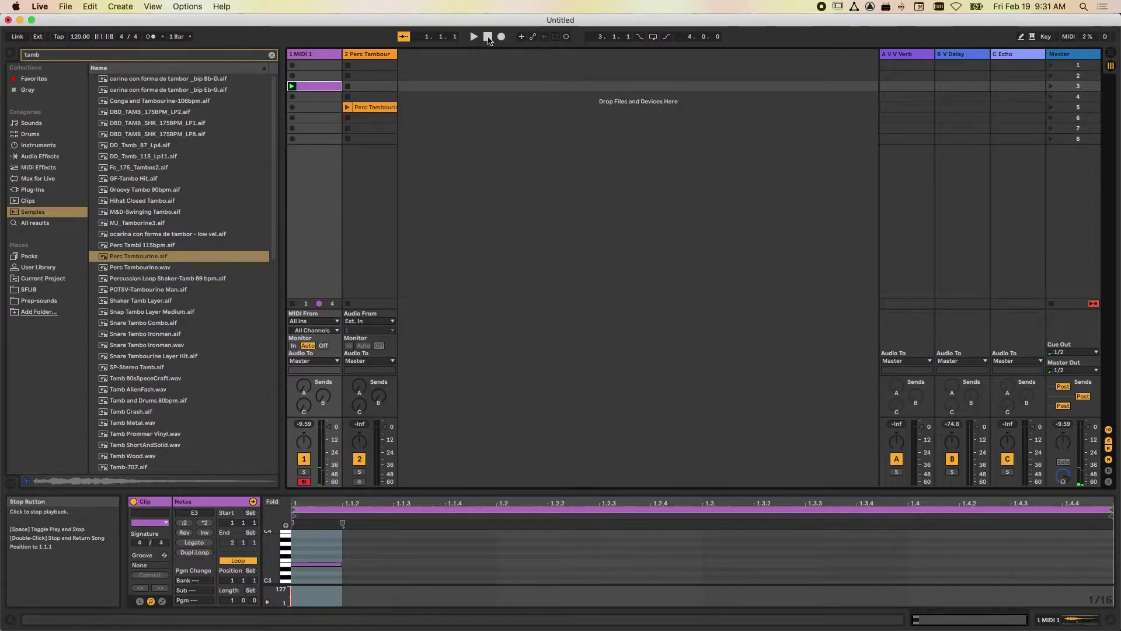
left_click(330, 54)
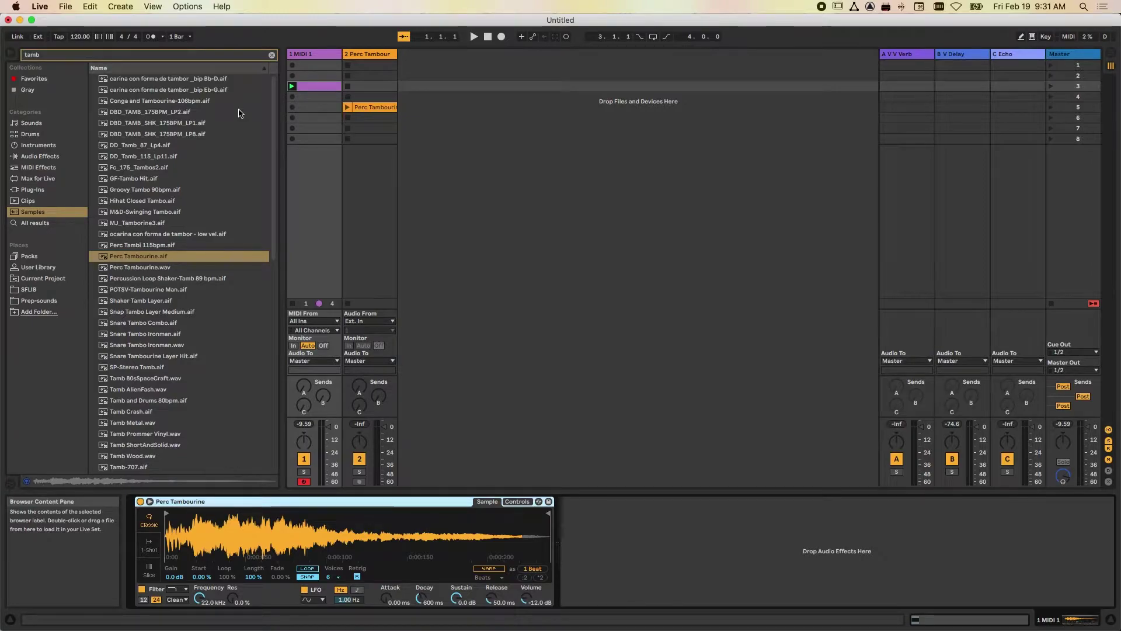
Clear the search and add a blank Max Audio Effect from Max for Live after Simpler on the MIDI track
left_click(271, 55)
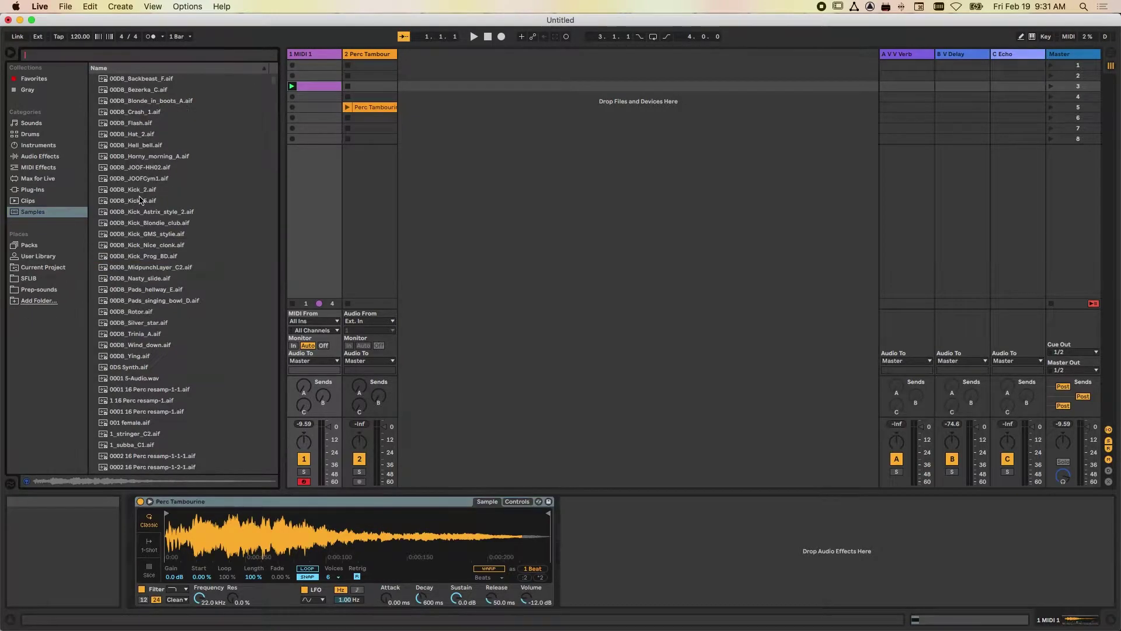
left_click(37, 178)
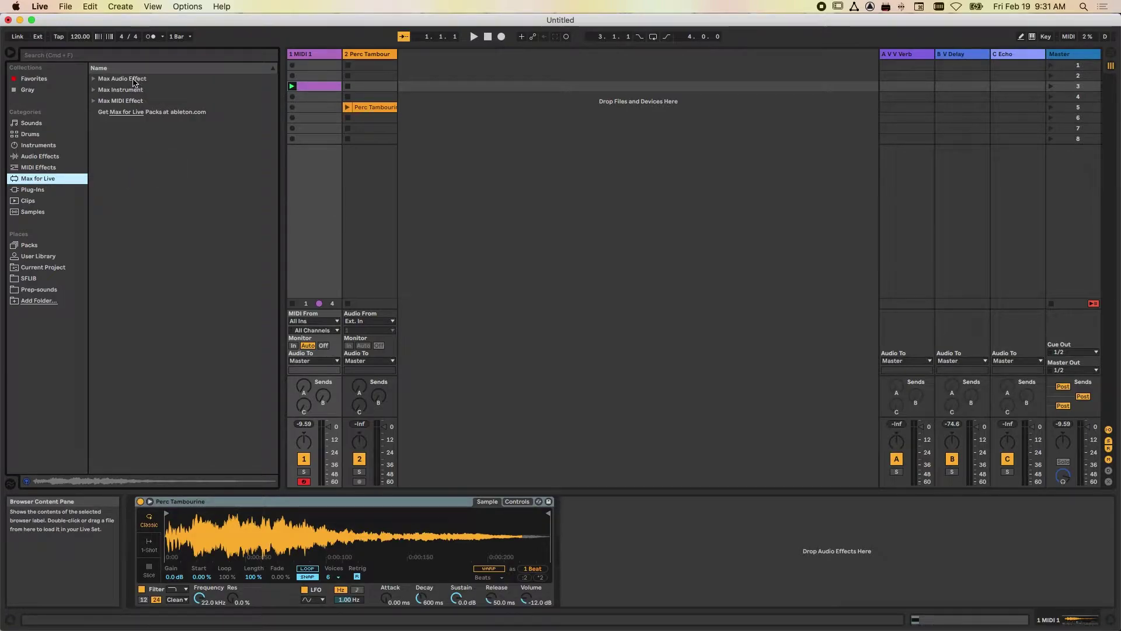
left_click(94, 79)
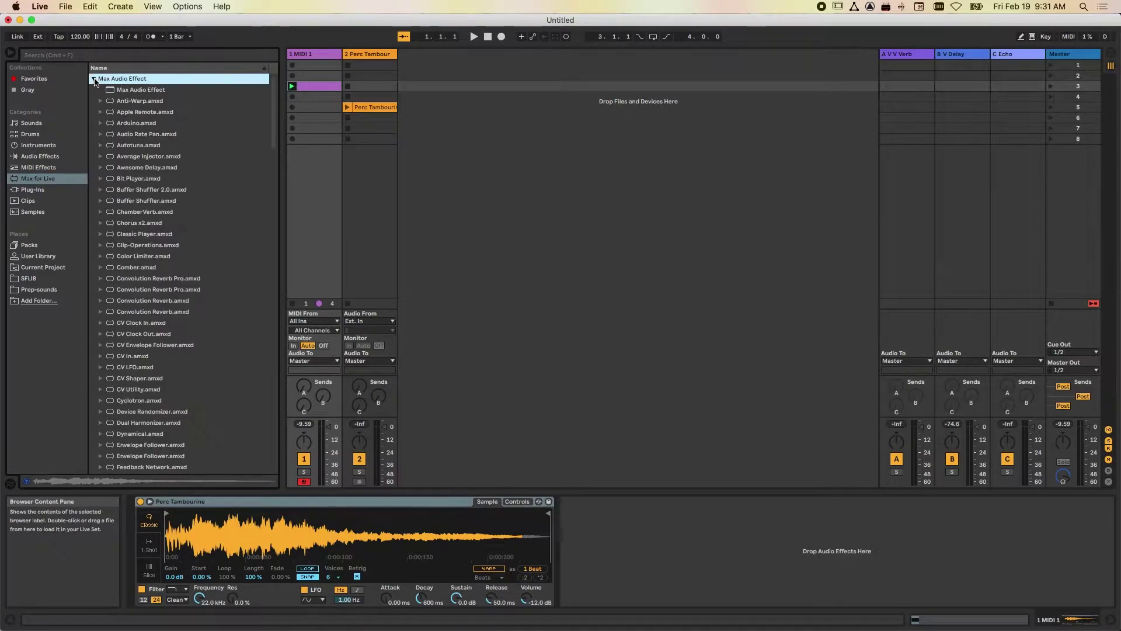
left_click(112, 90)
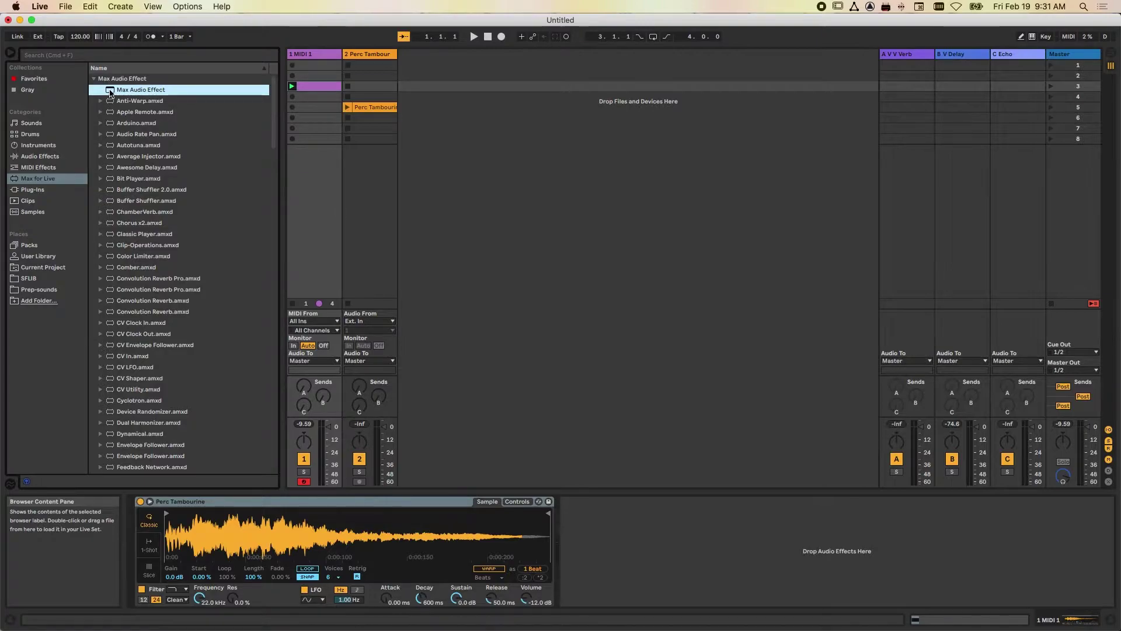
left_click_drag(111, 93, 311, 172)
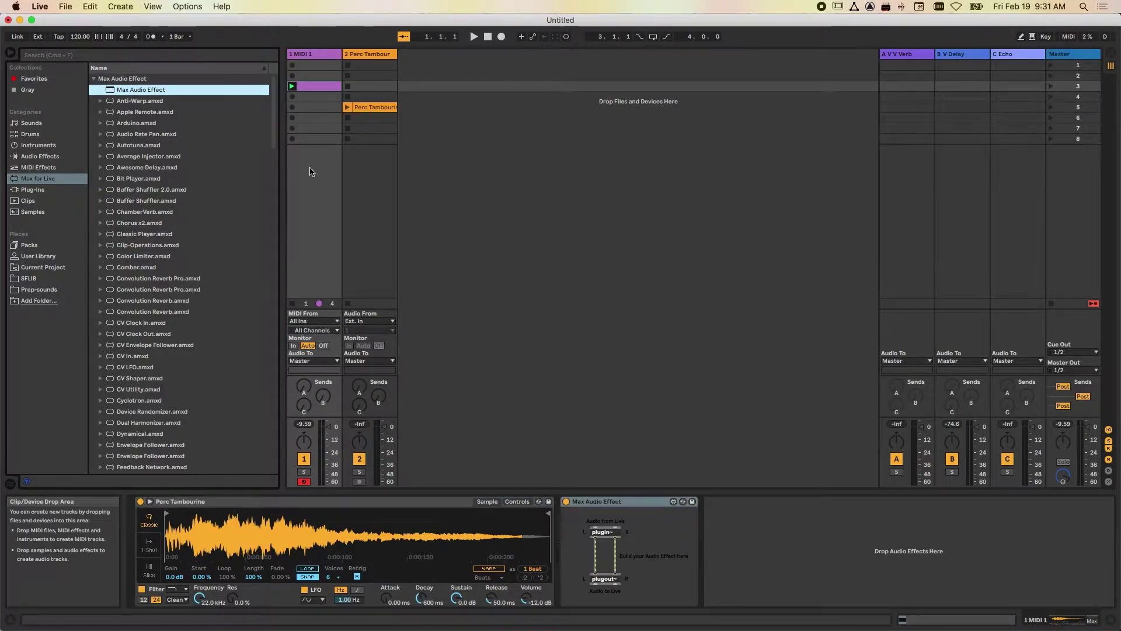
Add a blank Max Audio Effect to the Perc Tambourine audio track and remove the device again
left_click(367, 56)
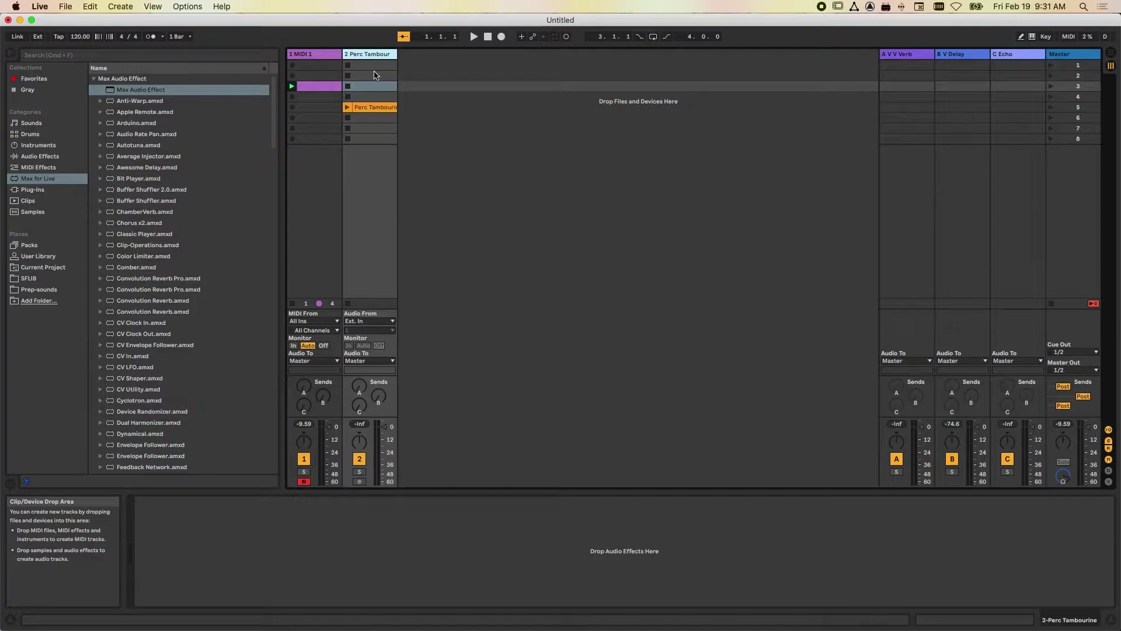
left_click_drag(109, 96, 383, 190)
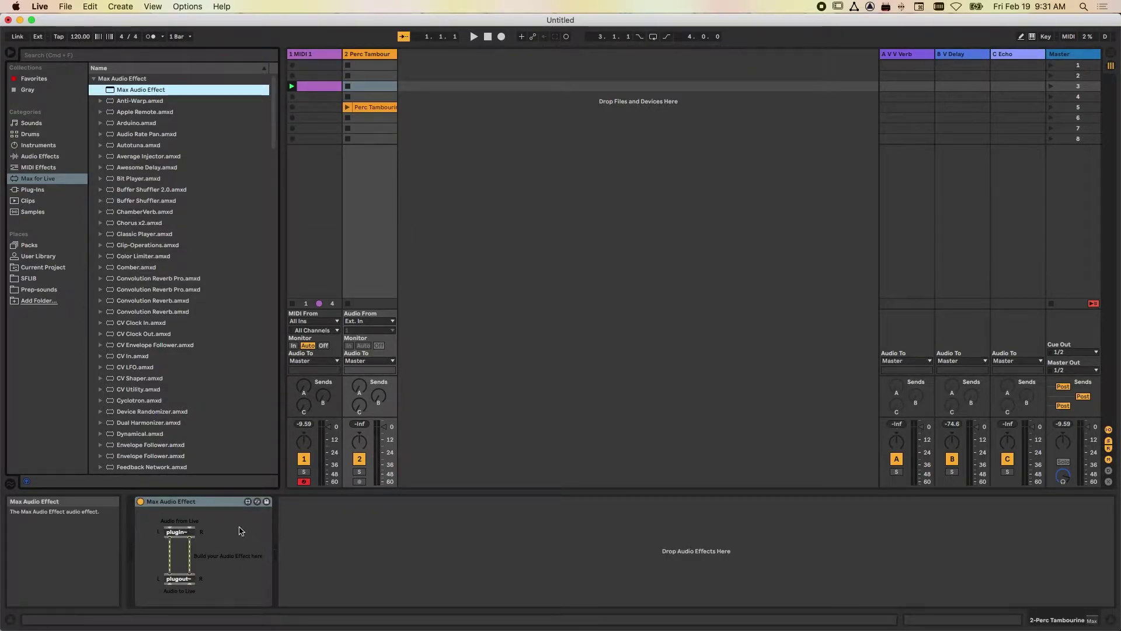
left_click(222, 501)
key("Delete")
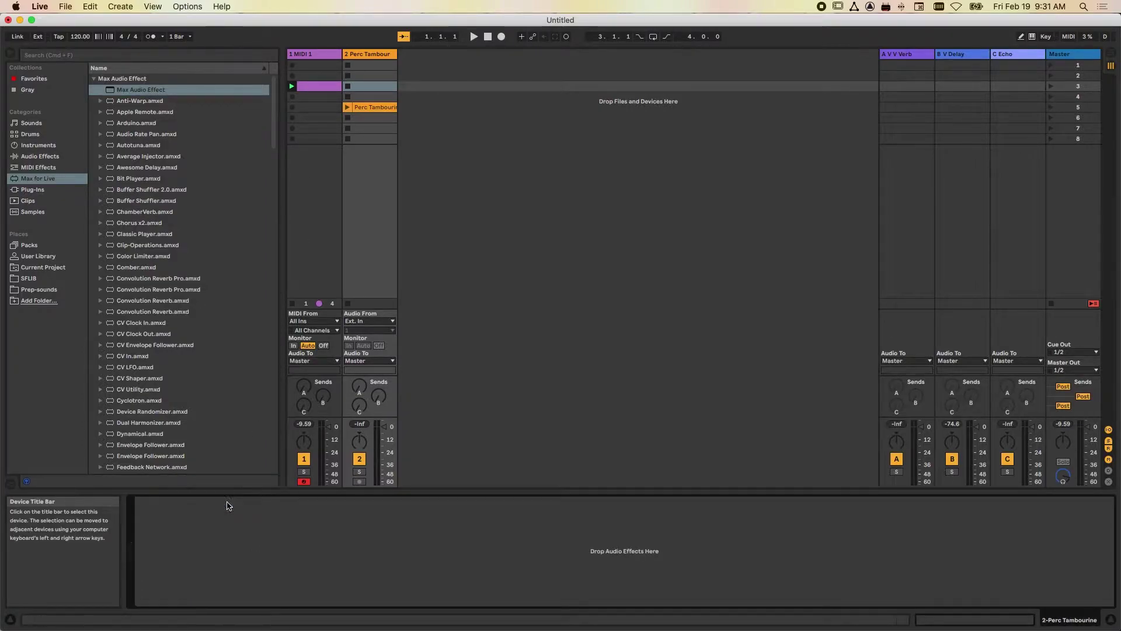
Delete the Perc Tambourine audio track and select the Max Audio Effect device on the MIDI track
left_click(320, 57)
left_click(368, 54)
key("Delete")
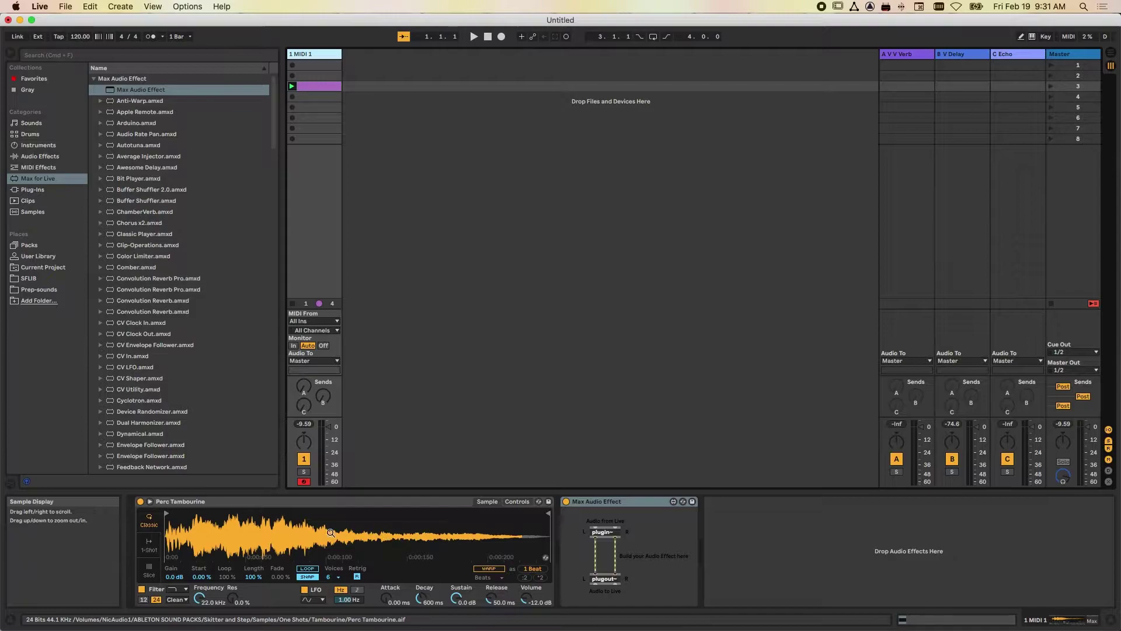
mouse_move(630, 501)
left_mouse_down()
mouse_move(260, 528)
mouse_move(135, 519)
mouse_move(624, 508)
left_mouse_up()
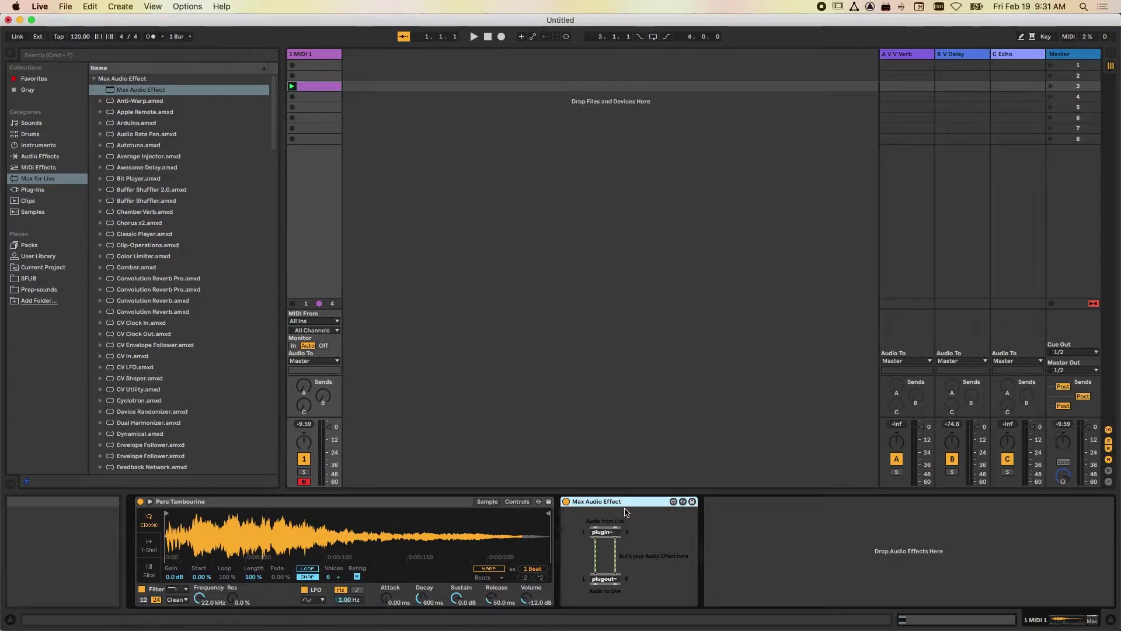
left_click(764, 538)
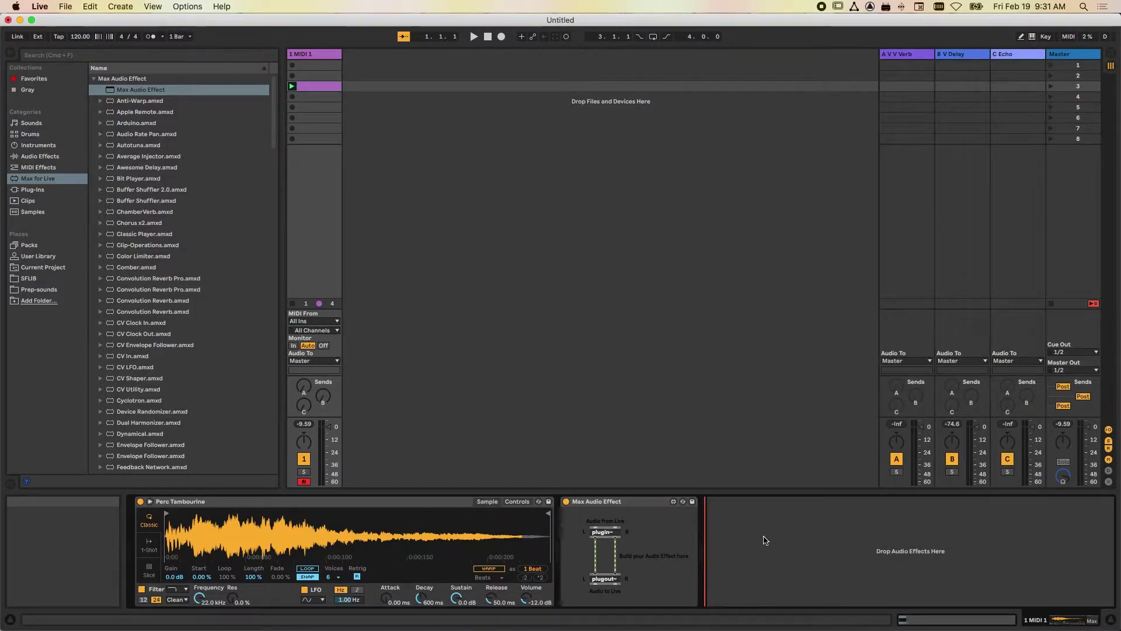
left_click(626, 506)
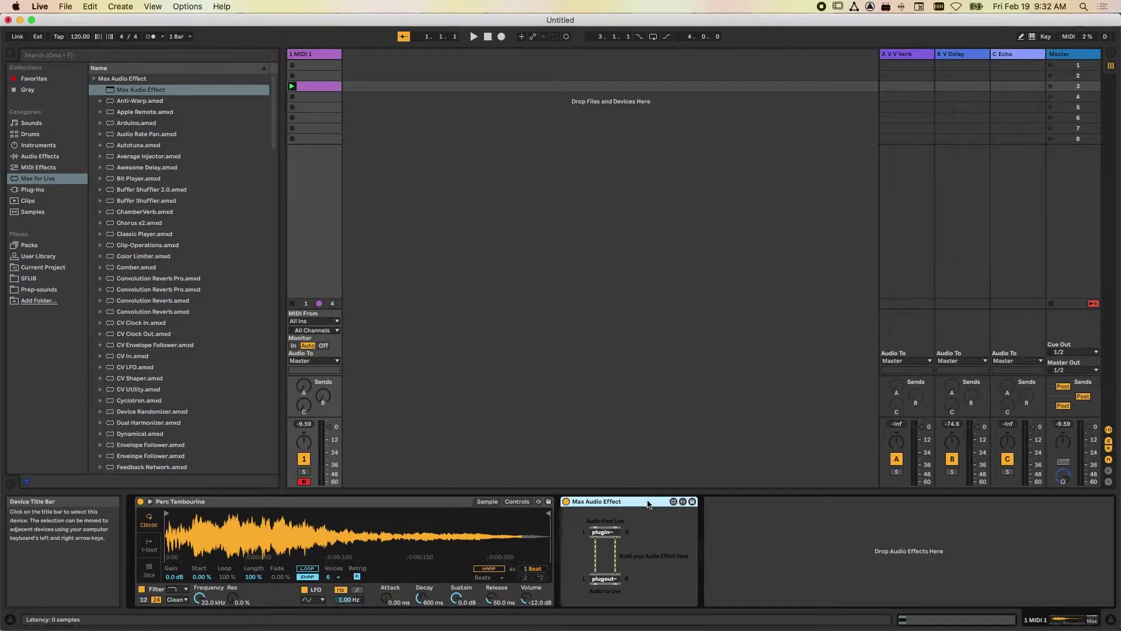
left_click(442, 504)
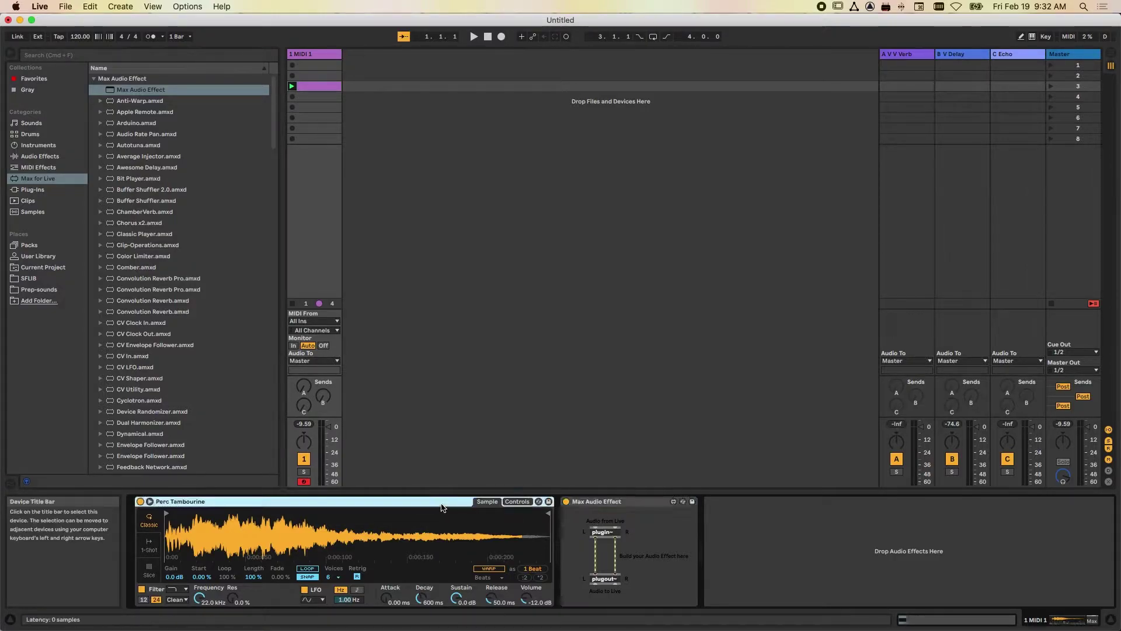
key("Right")
key("Left")
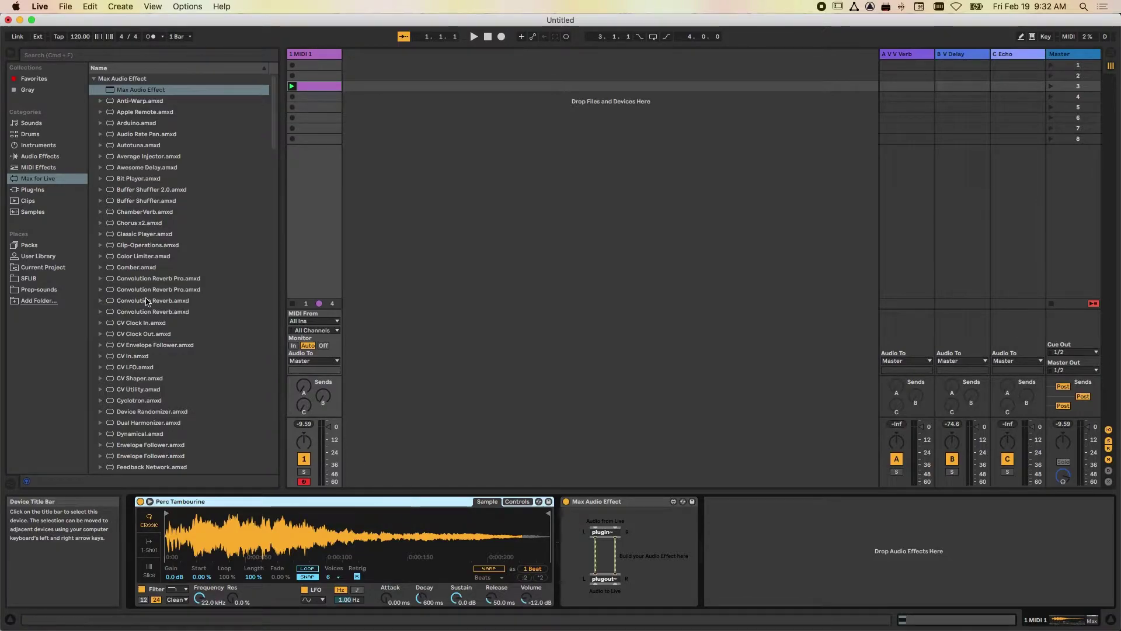
Add an Auto Filter after the Max Audio Effect on the MIDI track and remove it again
left_click(39, 156)
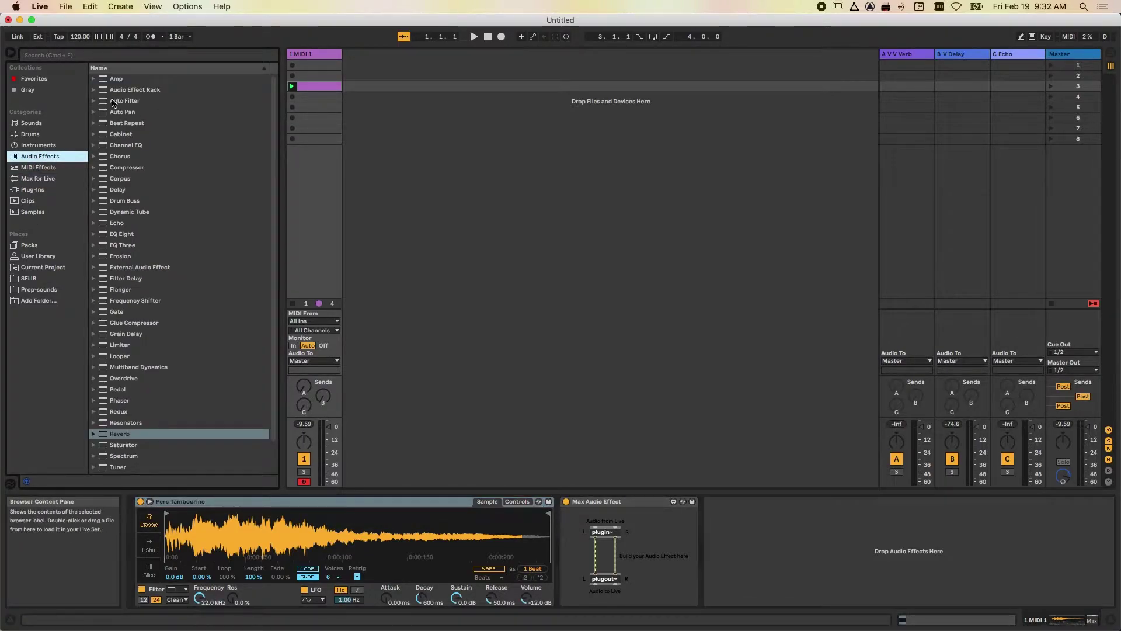
left_click_drag(111, 101, 763, 532)
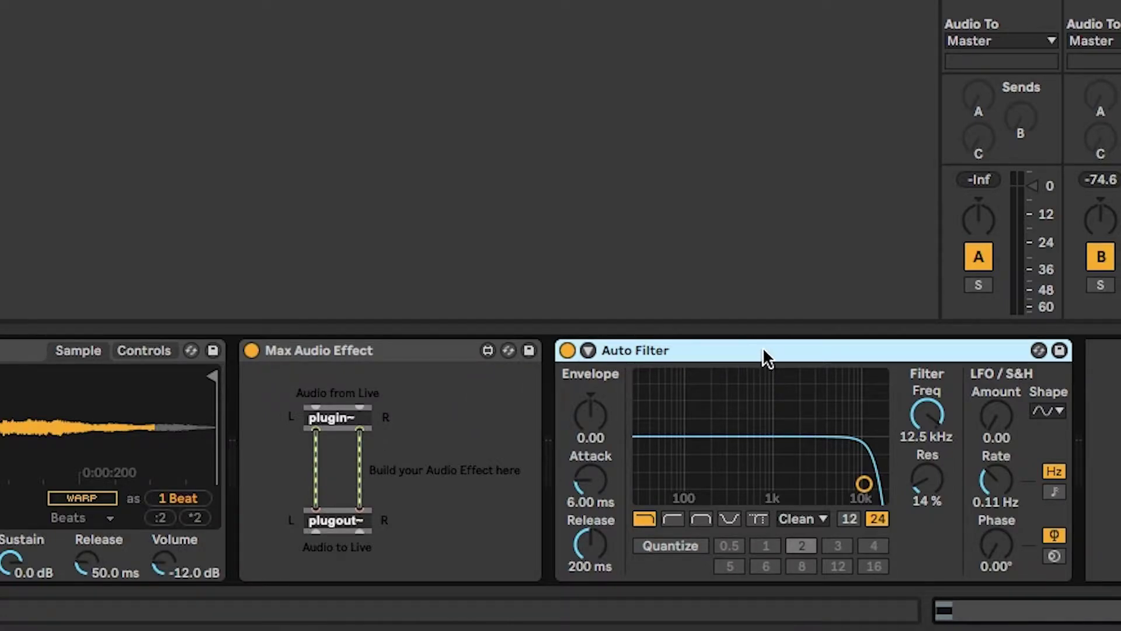
key("Delete")
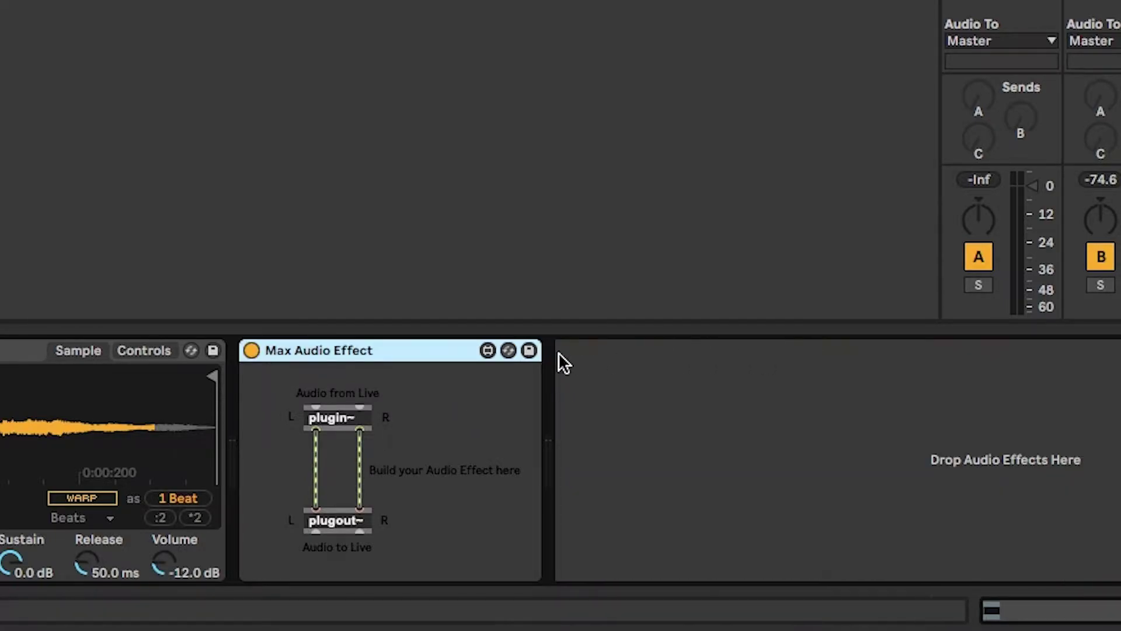
Open the Max Audio Effect device in the Max editor and close the Max Console
left_click(487, 350)
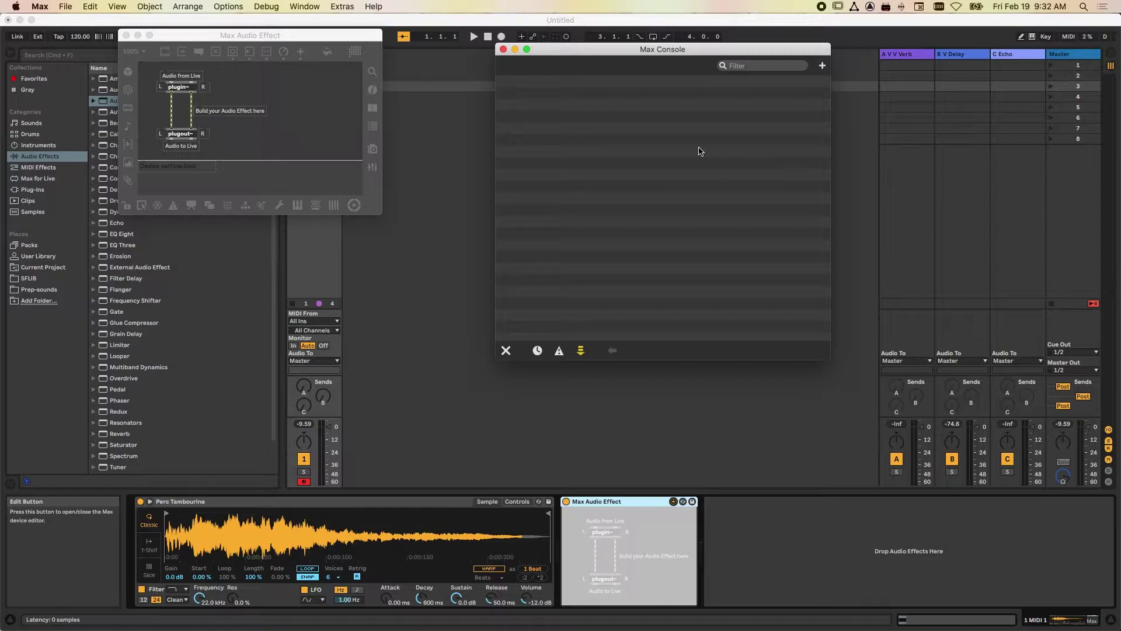
left_click(503, 49)
Reopen the Max Console window and close it again
left_click(303, 6)
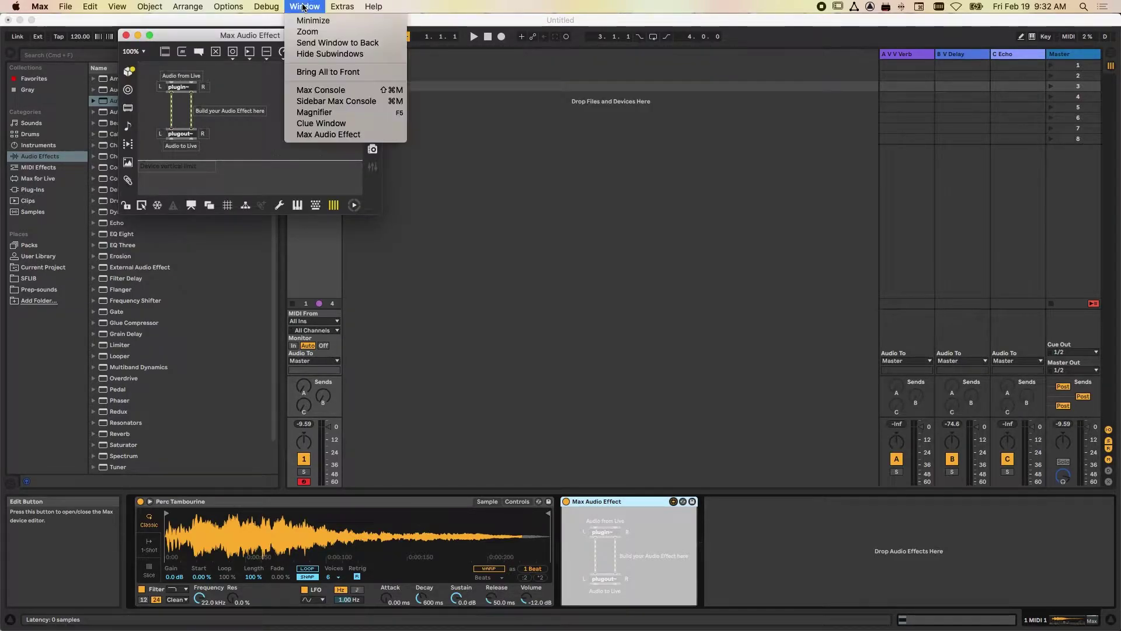
left_click(296, 4)
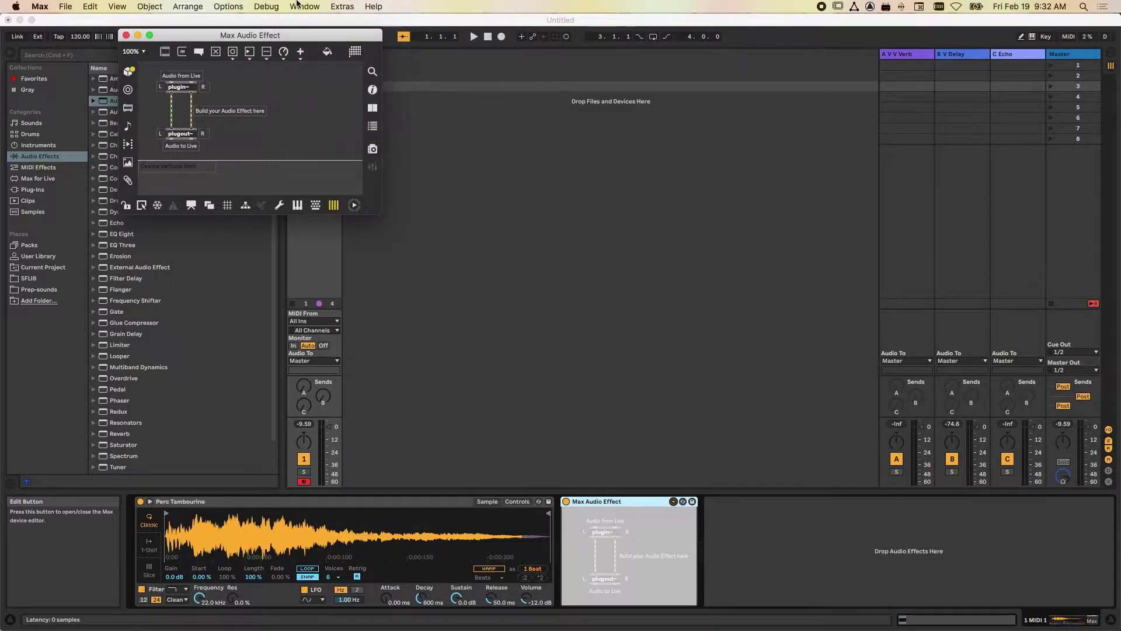
left_click(297, 3)
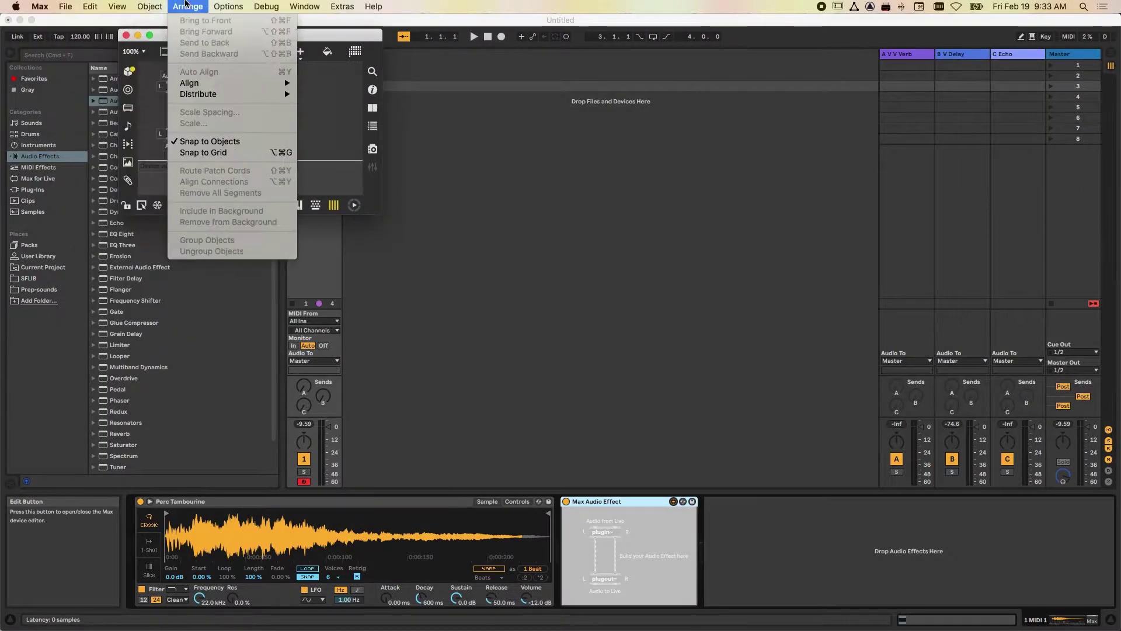
mouse_move(303, 7)
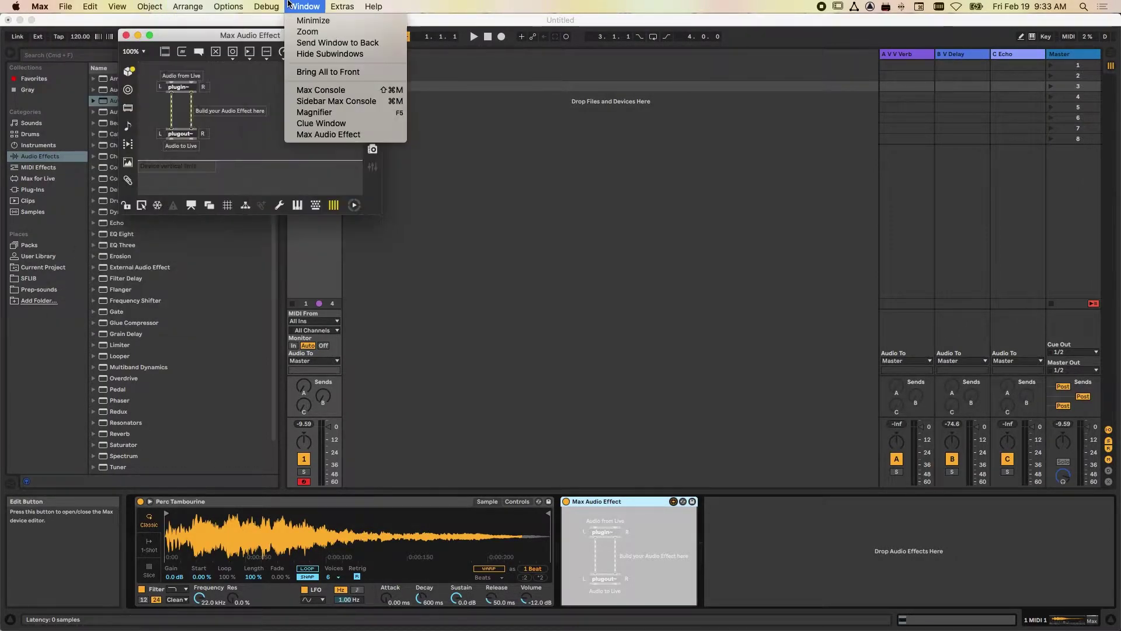
left_click(336, 90)
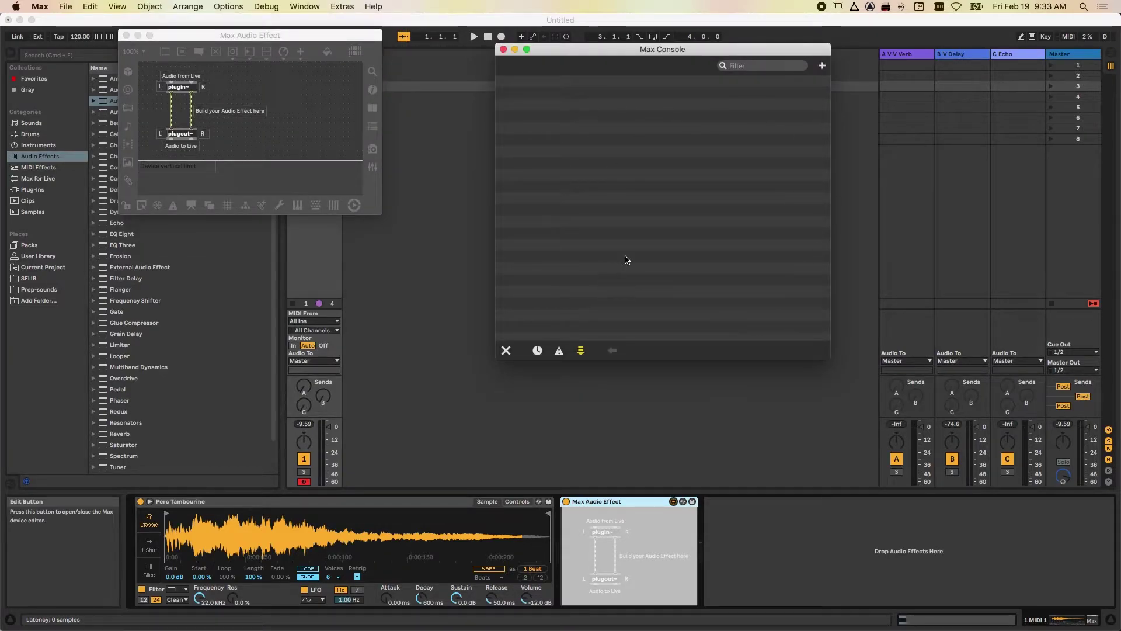
left_click(503, 50)
Enlarge the Max Audio Effect patcher window and position it over the Live set, leaving nothing selected in the patch
left_click_drag(330, 40, 356, 36)
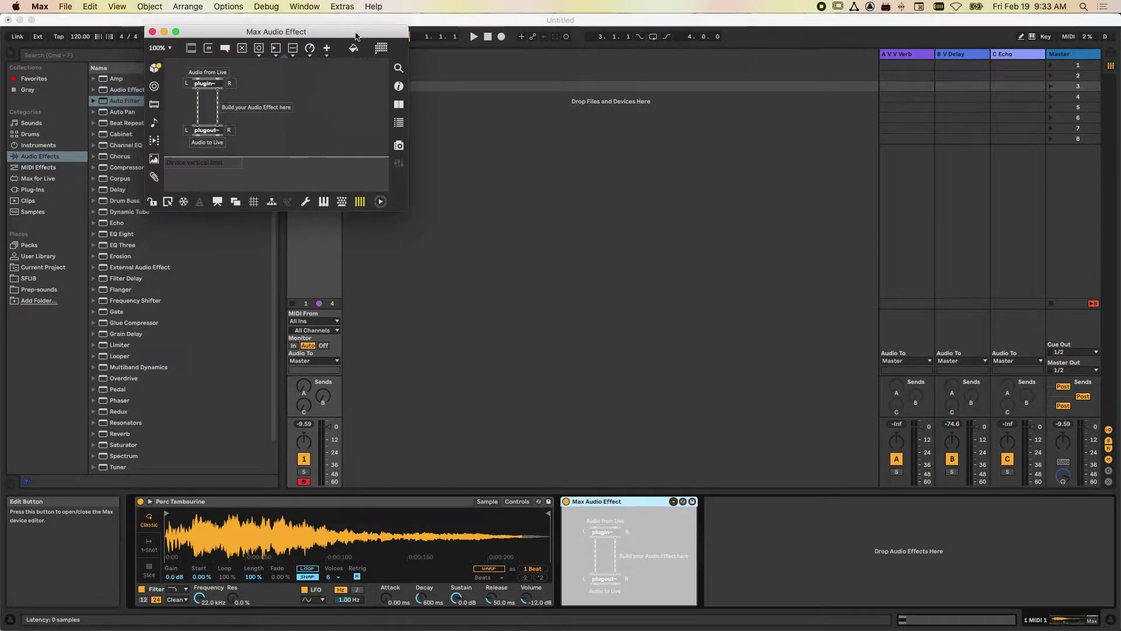
left_click_drag(407, 209, 865, 530)
left_click_drag(393, 36, 504, 67)
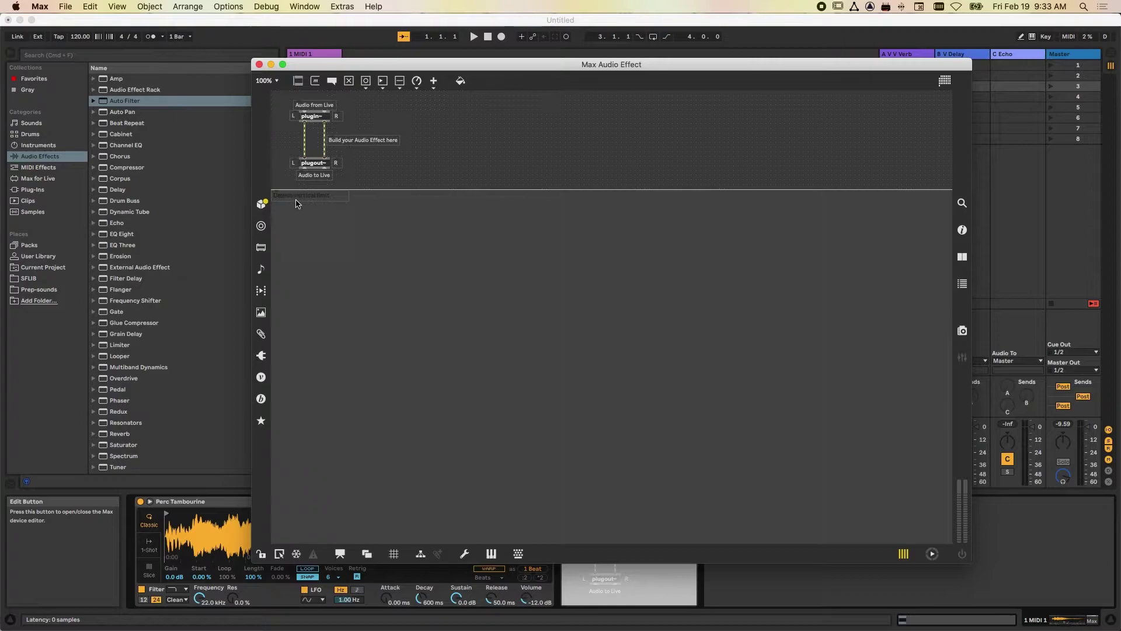
left_click(337, 200)
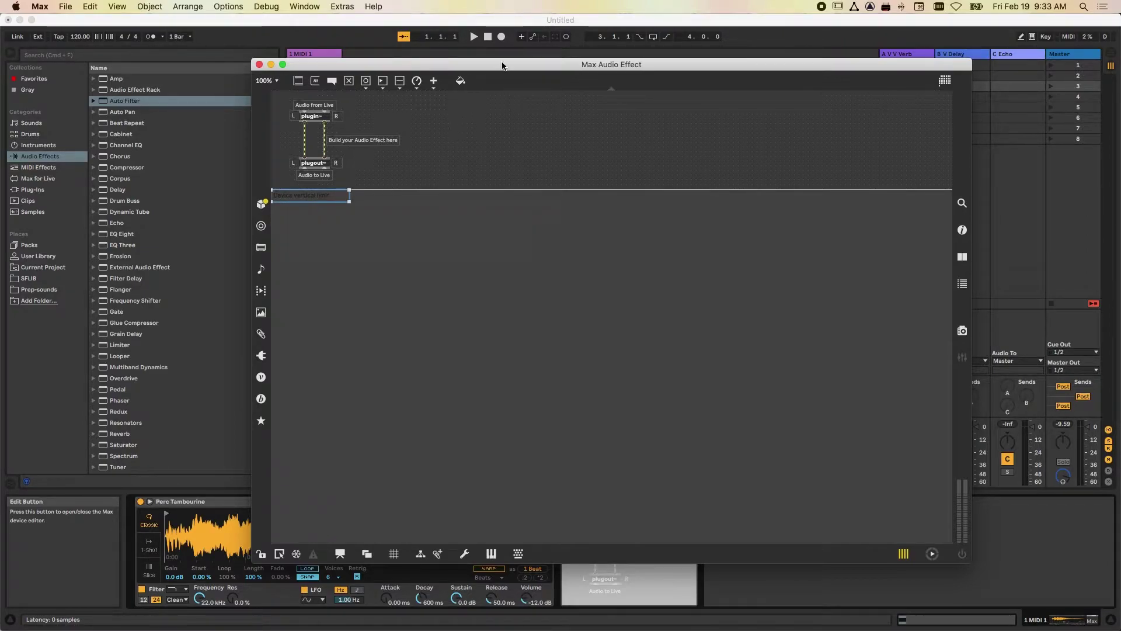
left_click_drag(506, 66, 711, 21)
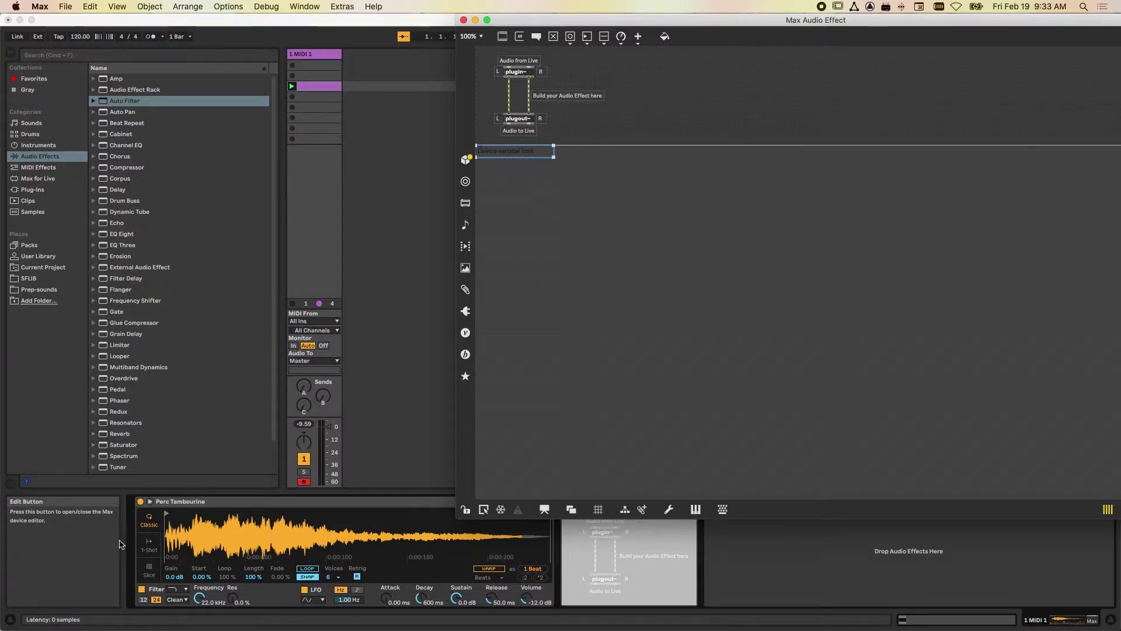
left_click_drag(666, 20, 384, 20)
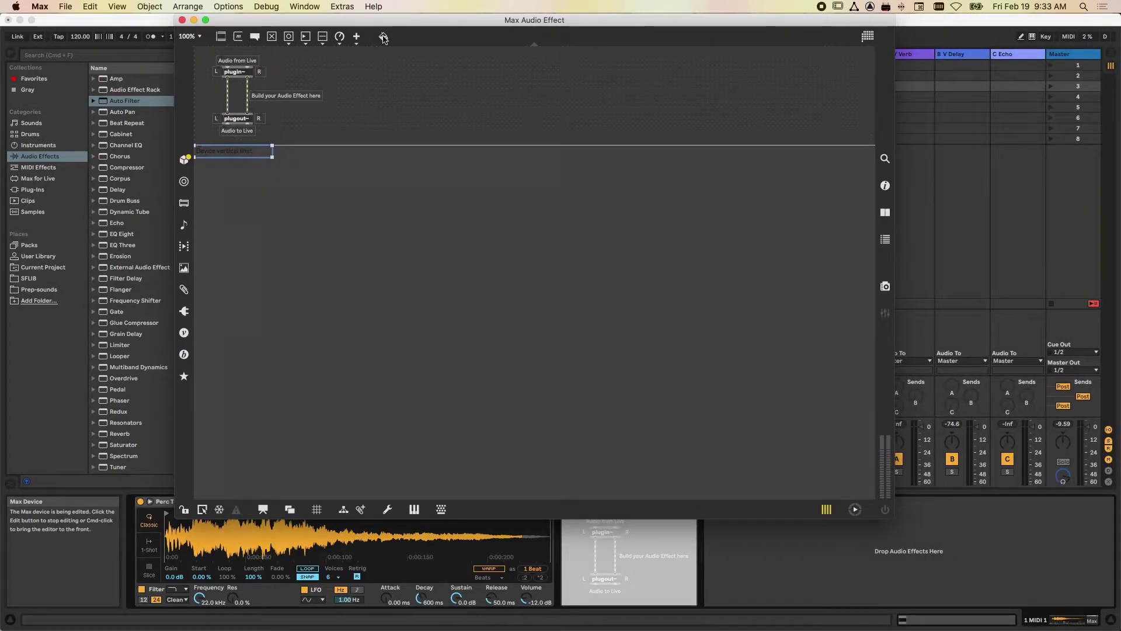
left_click(382, 174)
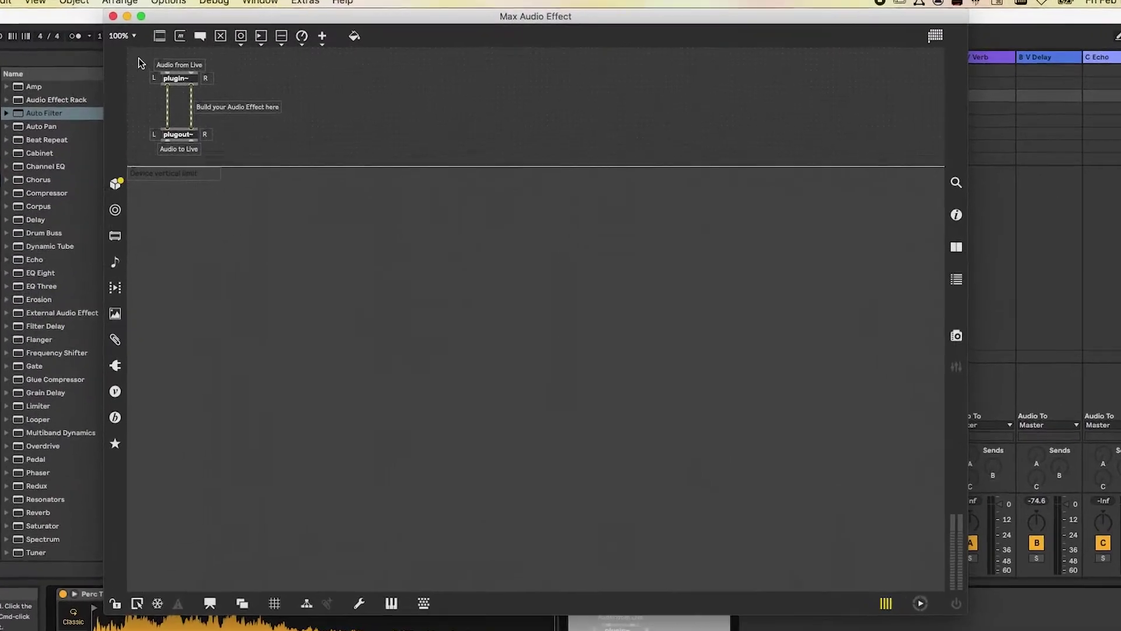
Move all template objects below the device vertical limit and place plugout~ with its labels much further below plugin~
left_click_drag(196, 52, 344, 135)
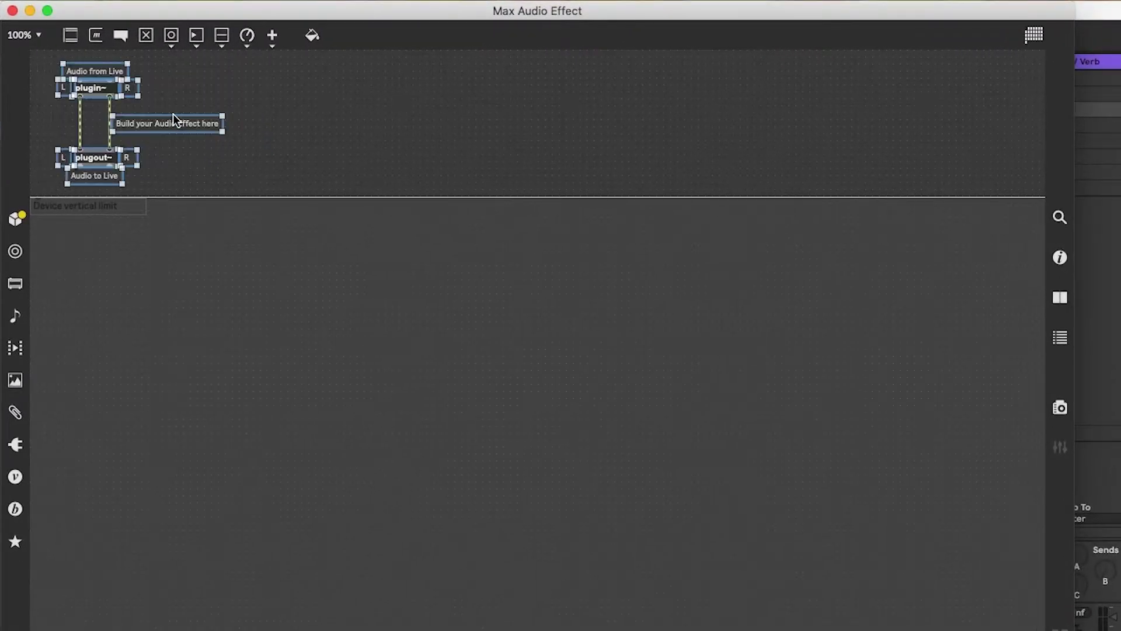
left_click_drag(167, 124, 216, 337)
left_click(278, 310)
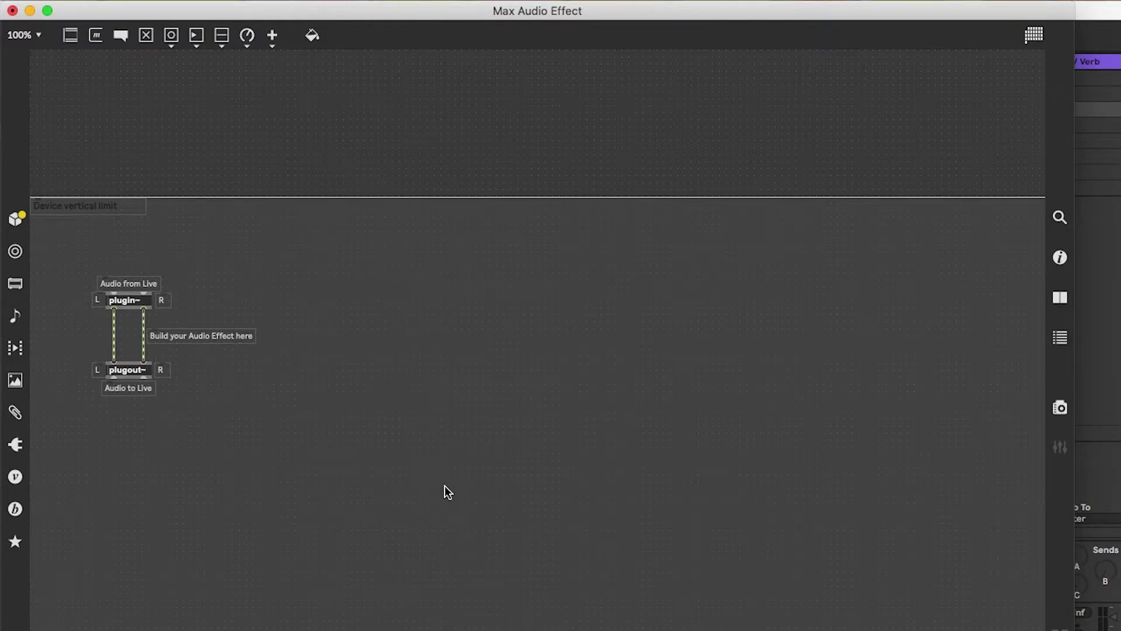
left_click_drag(52, 387, 225, 425)
left_click_drag(132, 371, 190, 630)
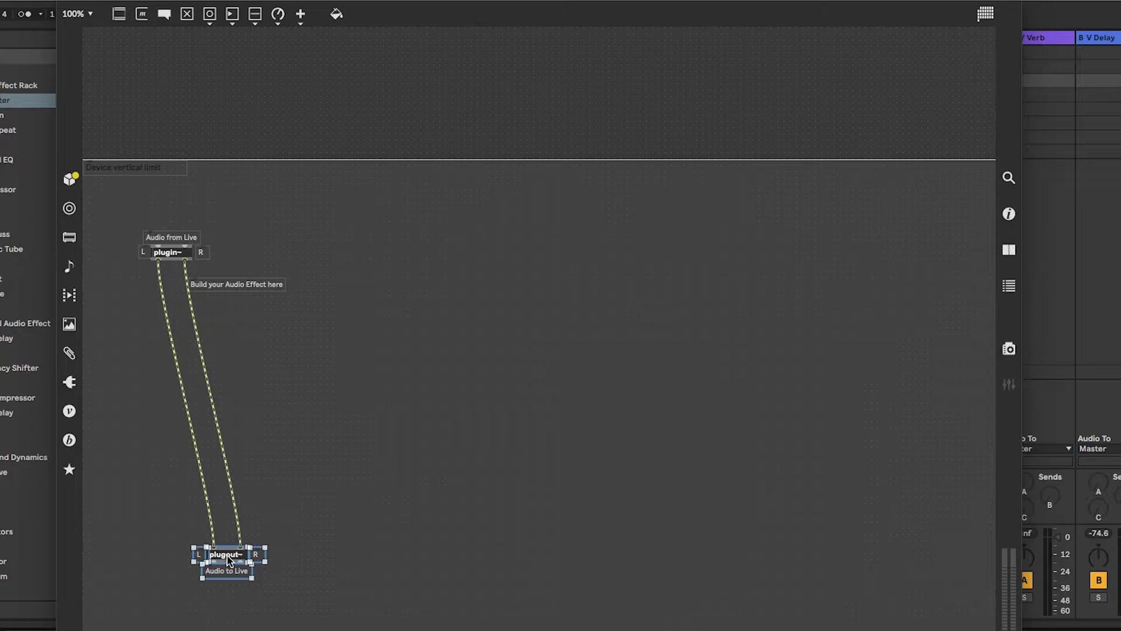
Move the "Build your Audio Effect here" comment away from the patch cords and delete it
left_click_drag(243, 287, 620, 351)
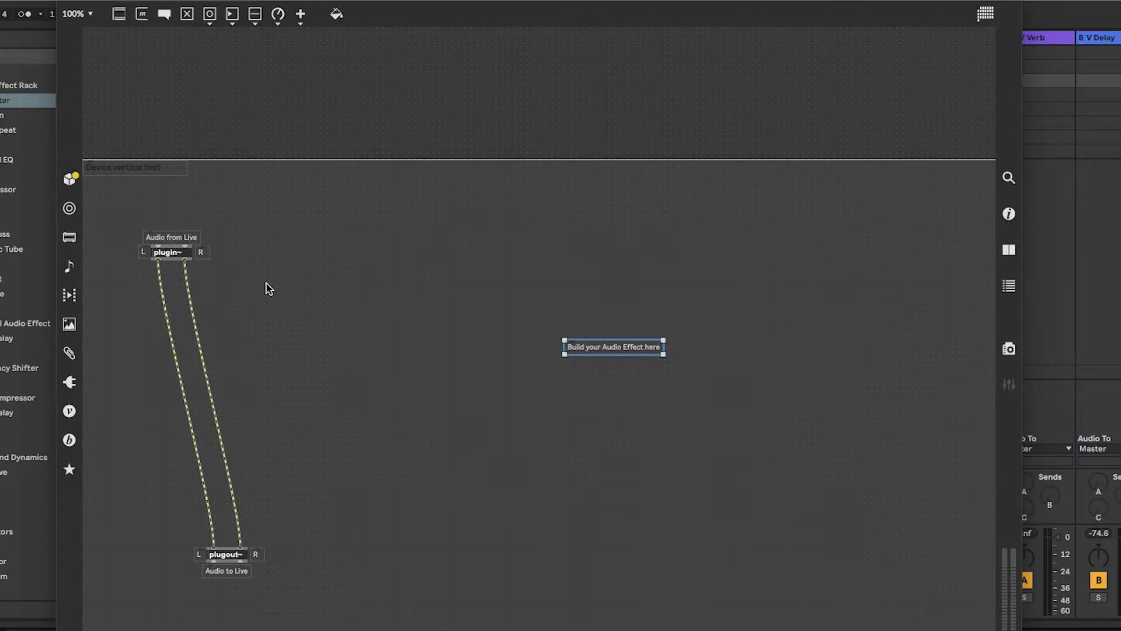
left_click(387, 387)
left_click_drag(490, 321, 663, 385)
left_click(530, 302)
left_click_drag(532, 306, 653, 378)
key("Delete")
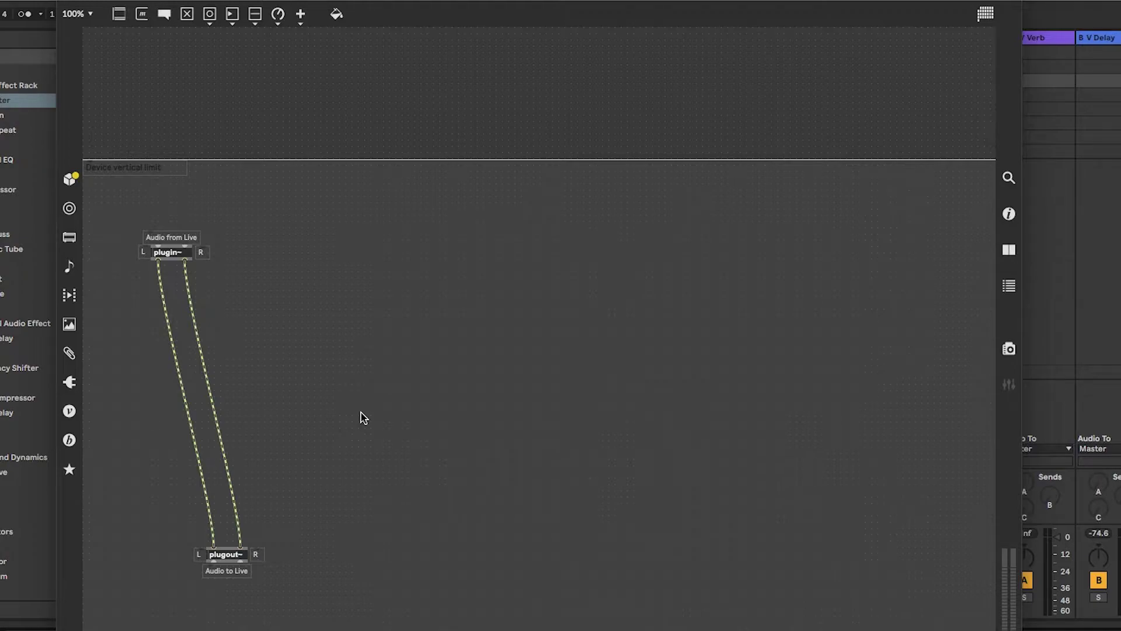
Lock and unlock the patch, and switch presentation mode on and off again
left_click(88, 616)
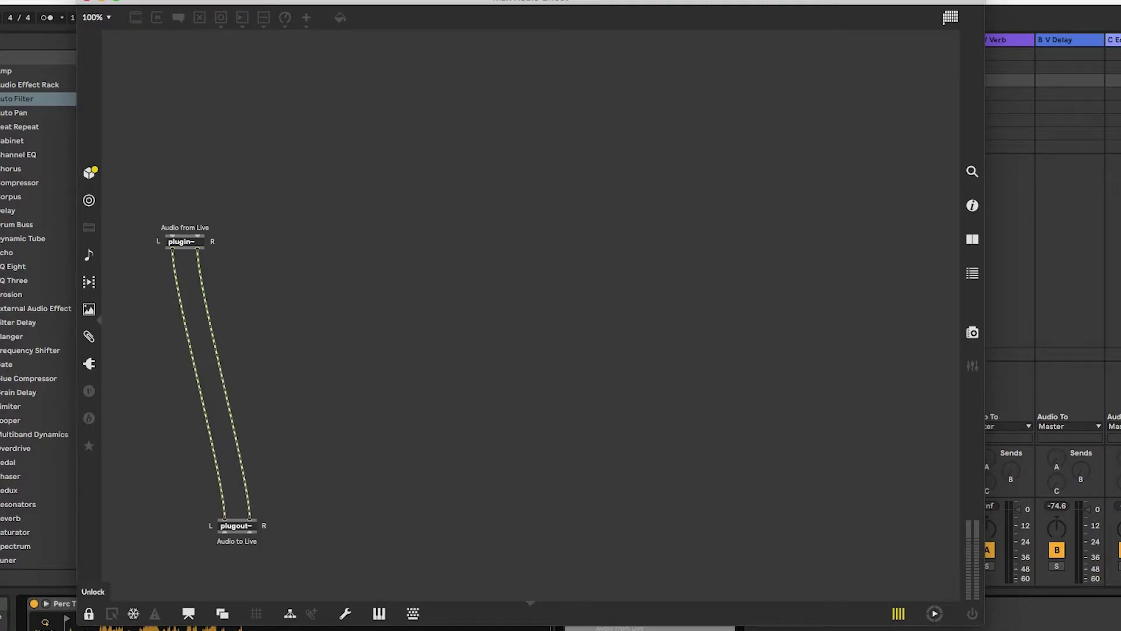
left_click(88, 613)
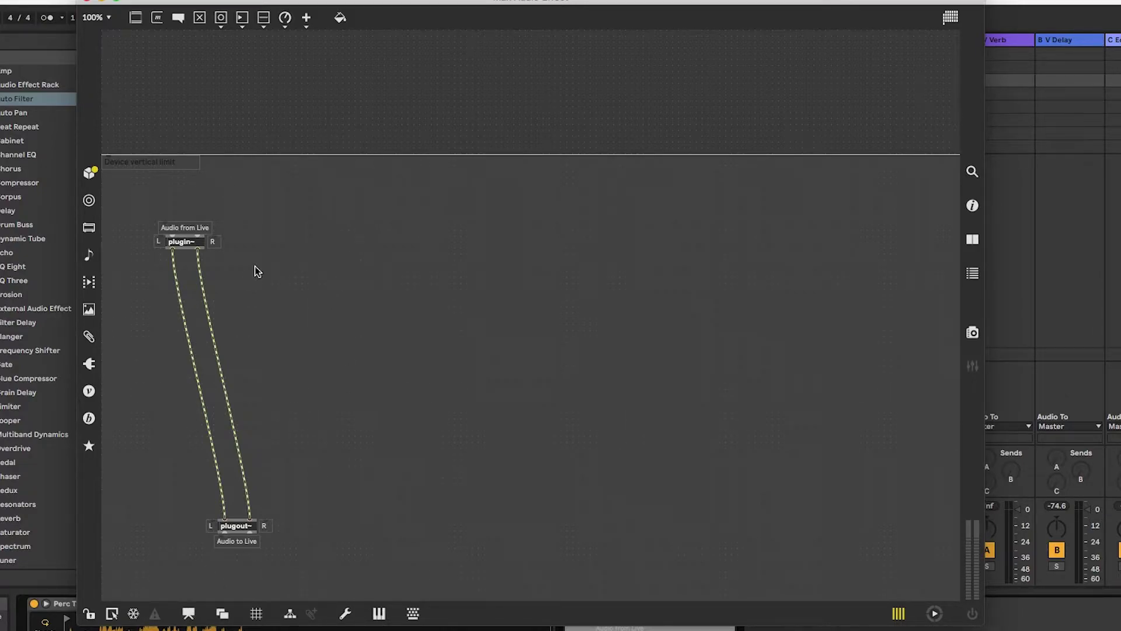
left_click(188, 613)
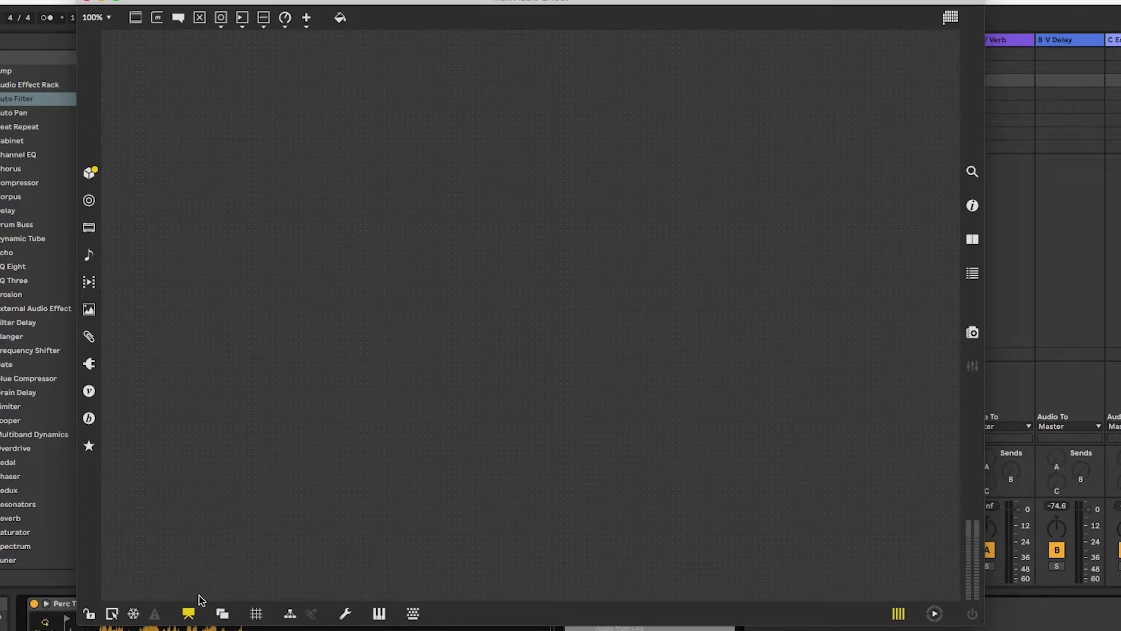
left_click(189, 613)
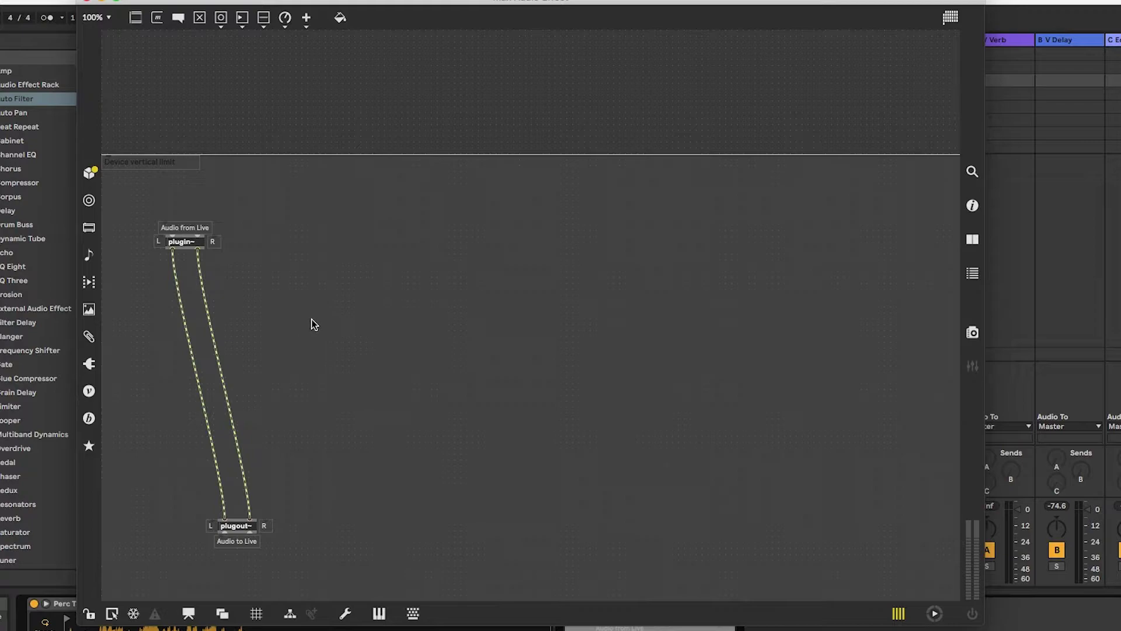
key("n")
left_click_drag(302, 289, 389, 360)
key("BackSpace")
Create a new empty object box beside the patch cords and browse the object suggestions starting with b
key("n")
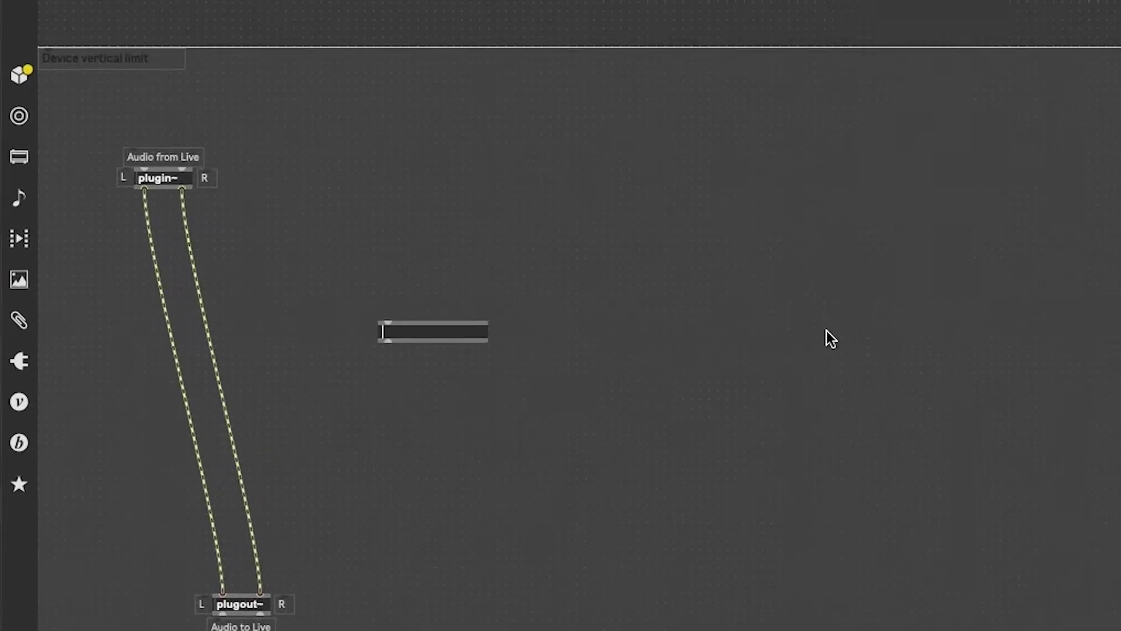
type("b")
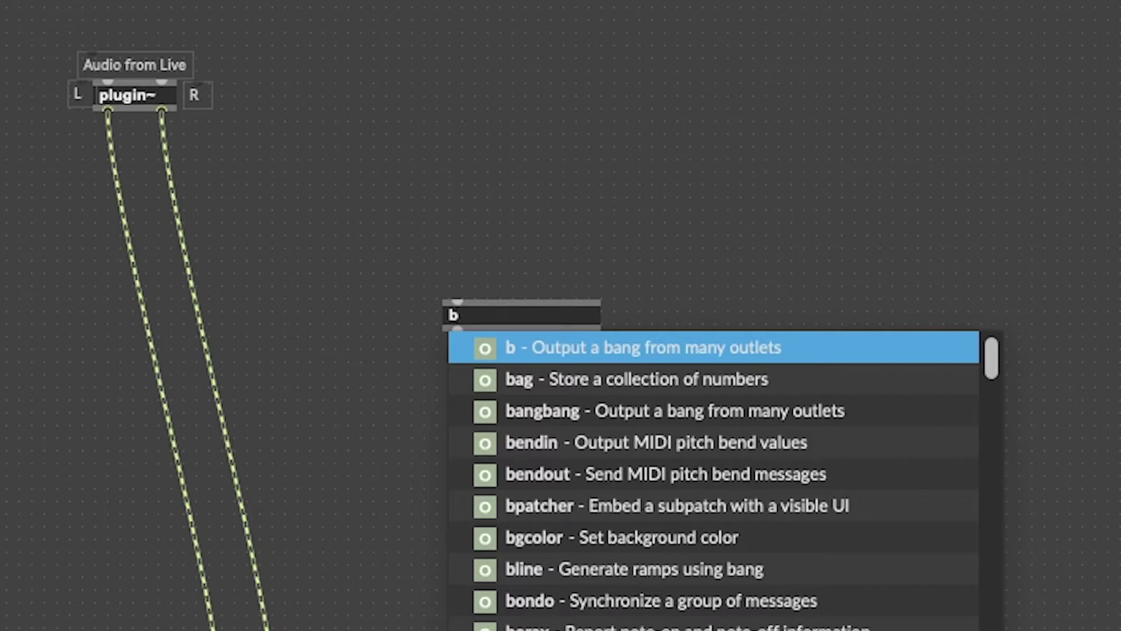
scroll(660, 523, "down", 6)
scroll(660, 523, "up", 6)
key("BackSpace")
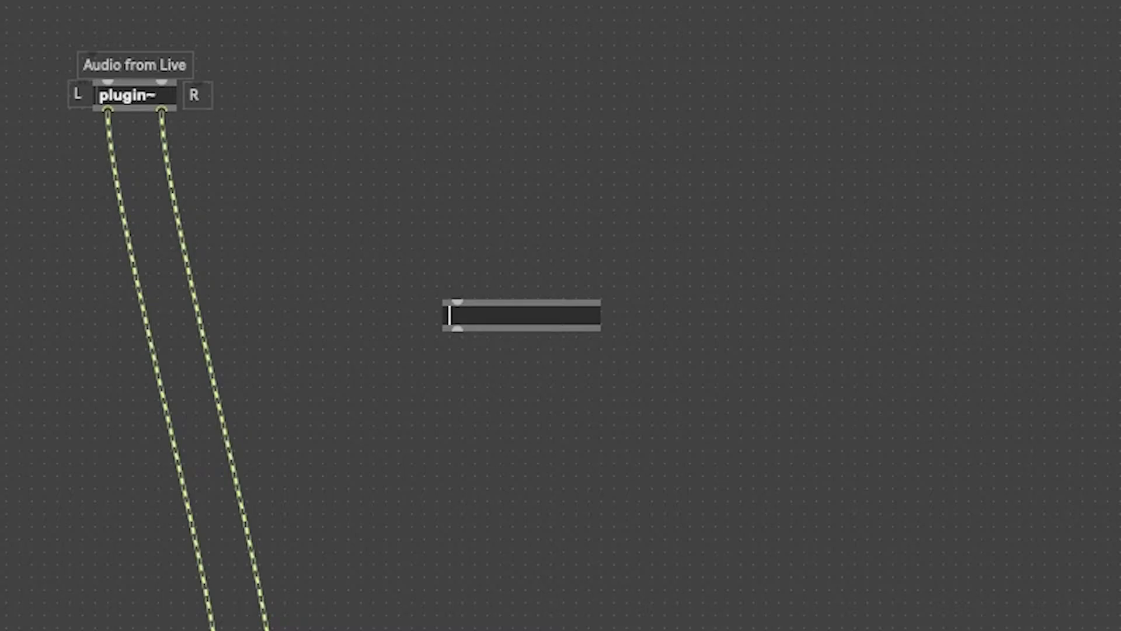
Make the empty object box a tapin~ object
type("tapin~")
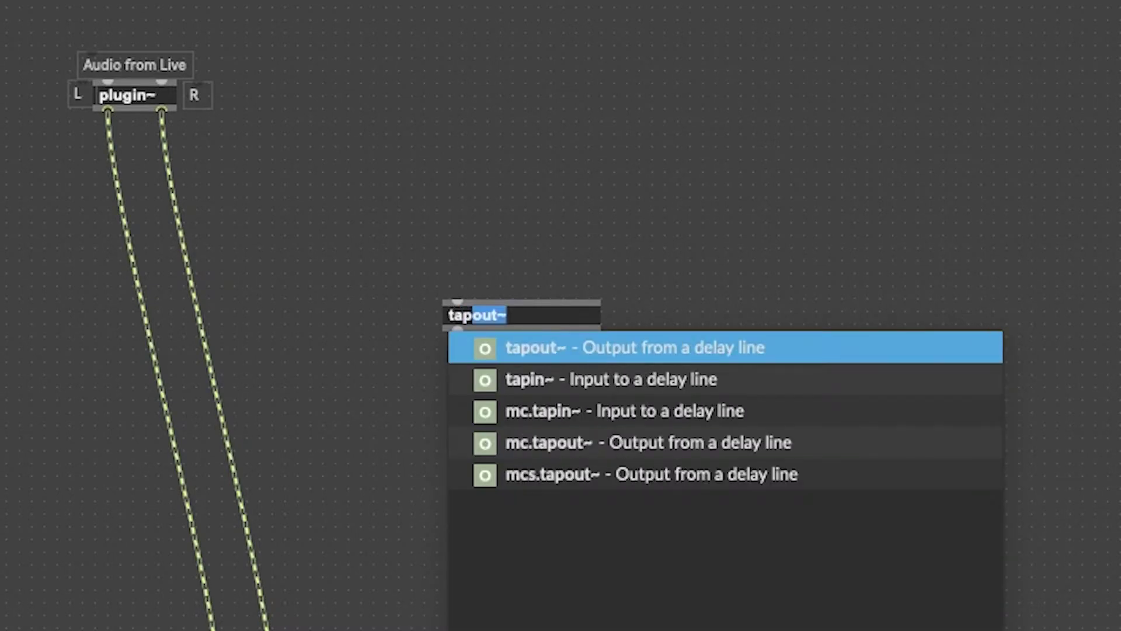
left_click(604, 381)
left_click(756, 566)
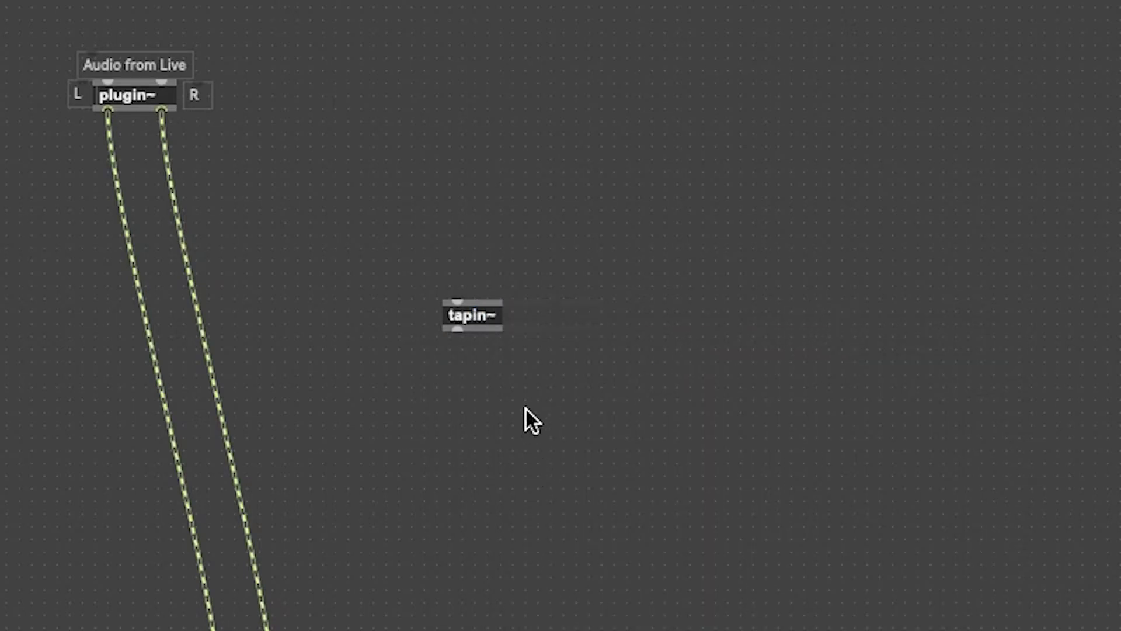
Create a tapout~ object and place it just below the tapin~ object
scroll(468, 400, "down", 5)
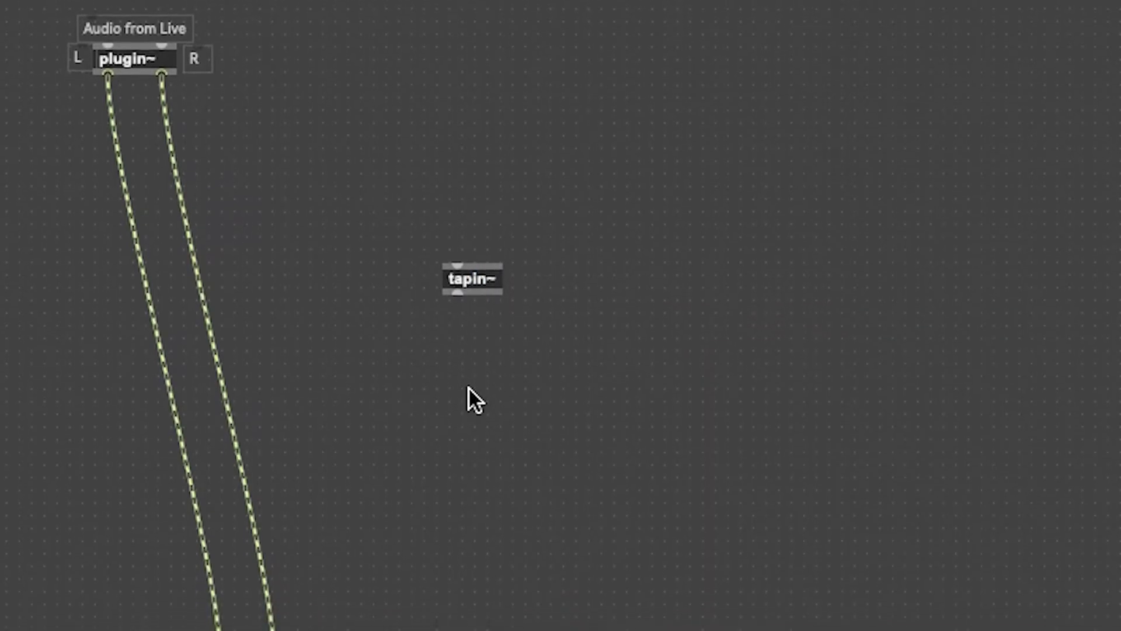
scroll(468, 341, "down", 4)
type("n")
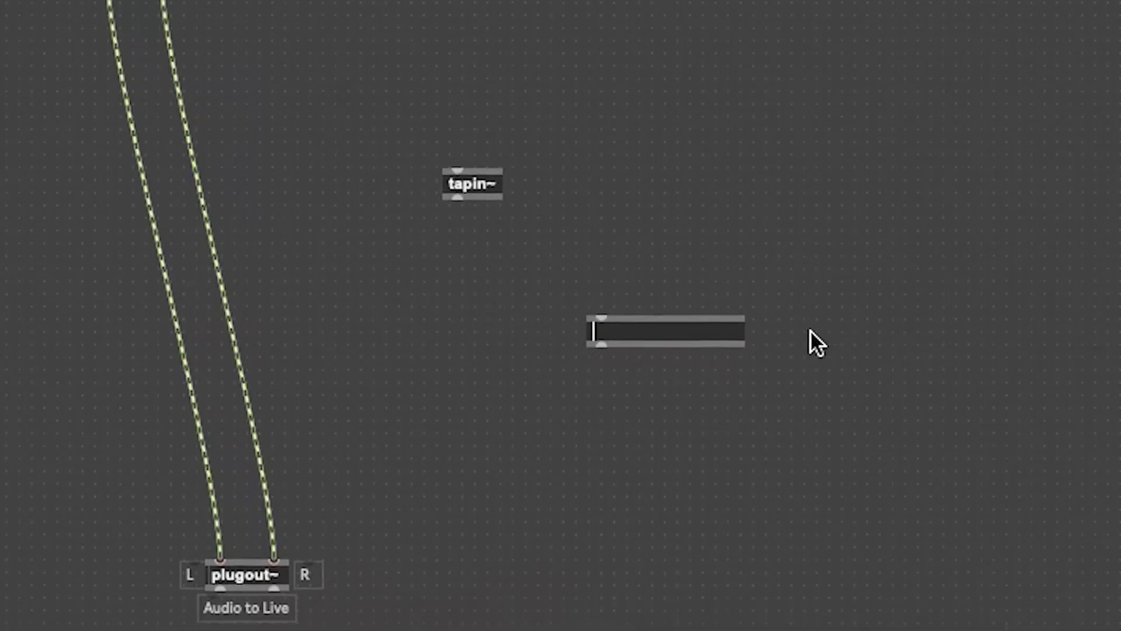
type("tapout~")
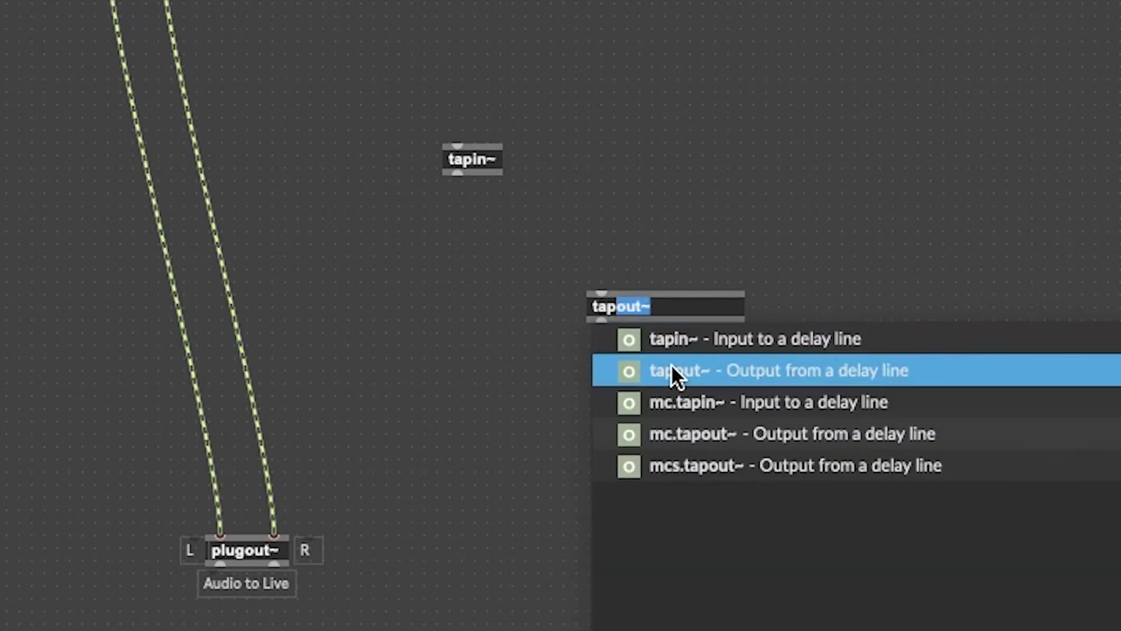
left_click(671, 363)
left_click(626, 325)
left_click(624, 306)
left_click_drag(625, 306, 495, 297)
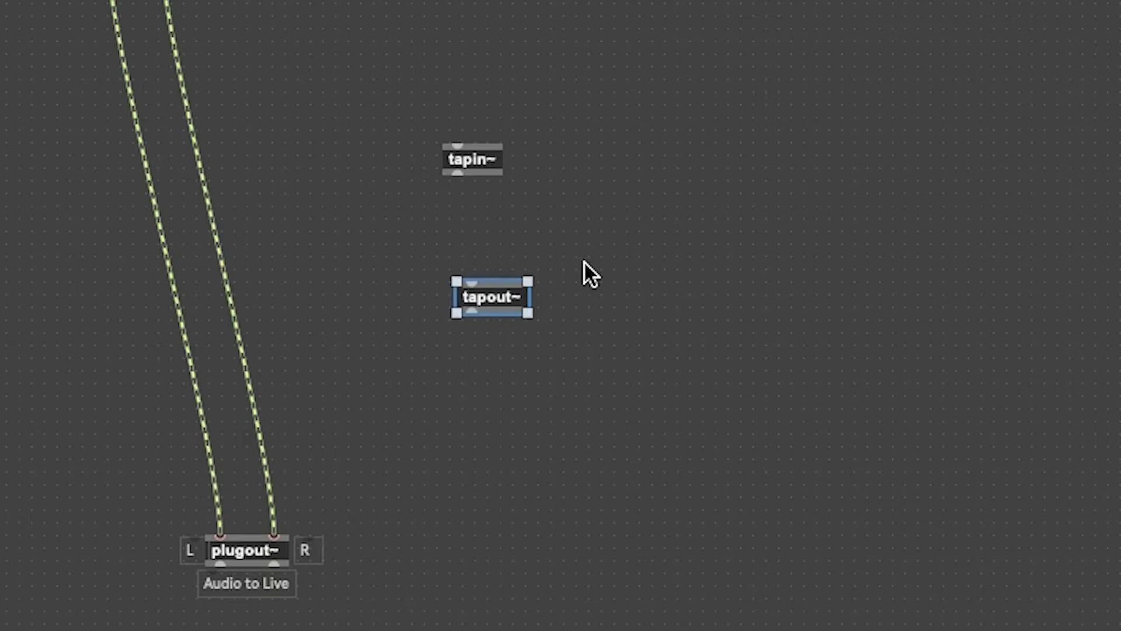
Give the tapin~ object a maximum-delay argument of 1000
double_click(475, 159)
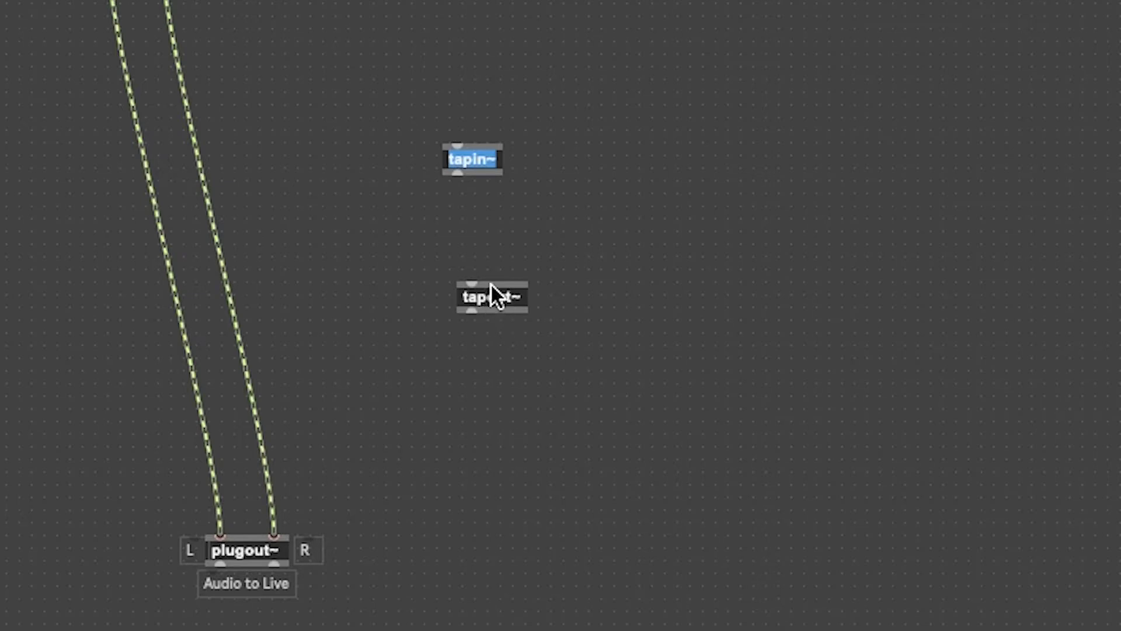
left_click(497, 158)
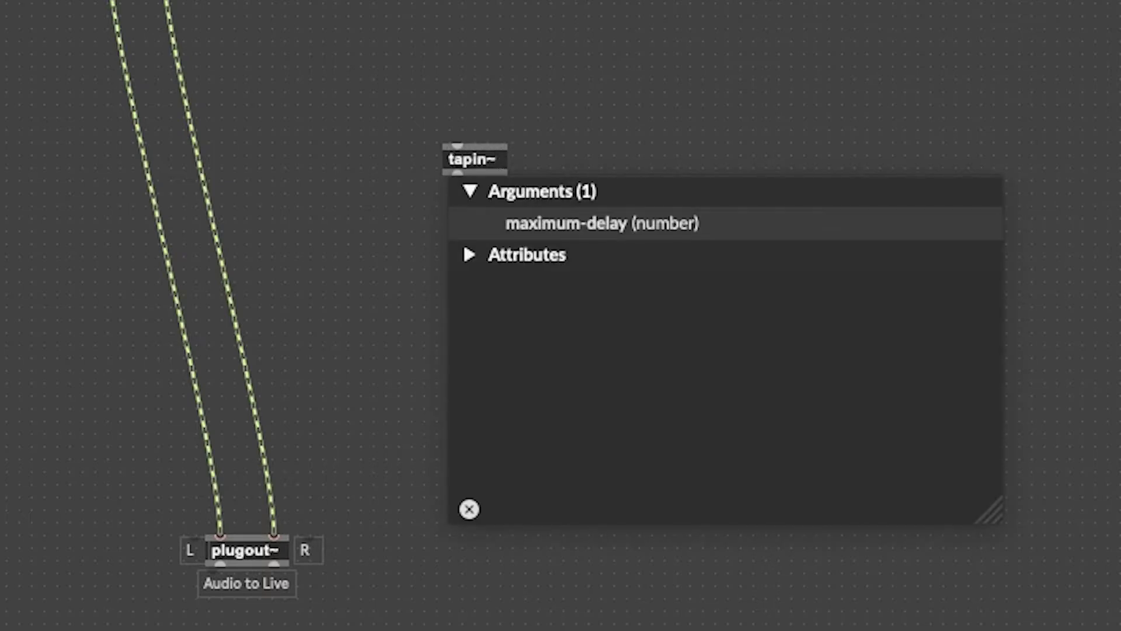
type("1000")
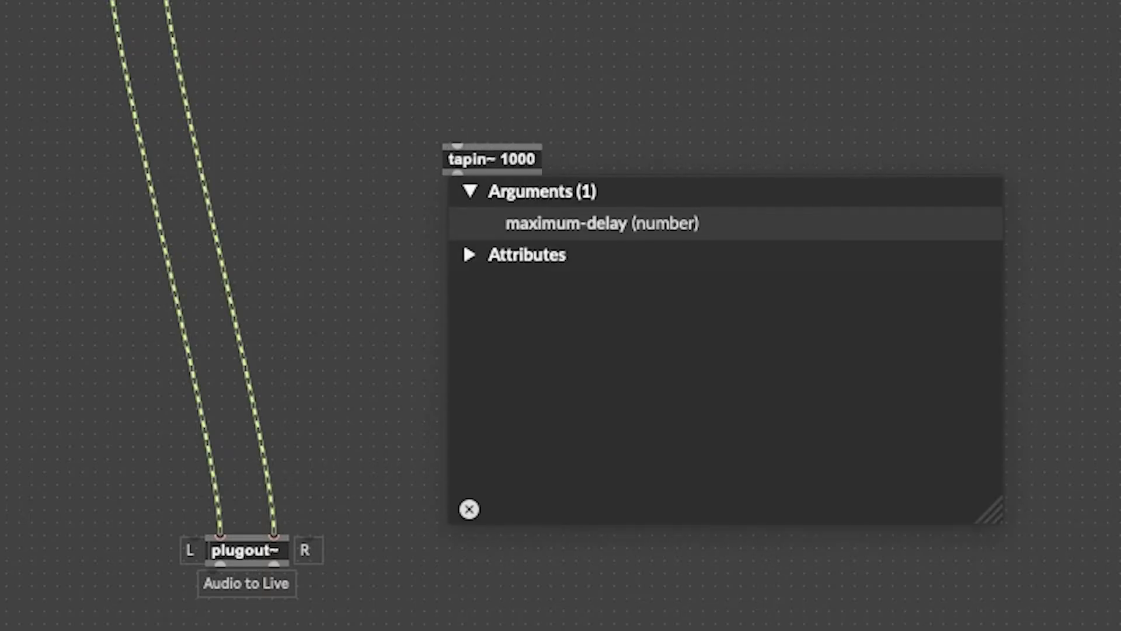
left_click(656, 61)
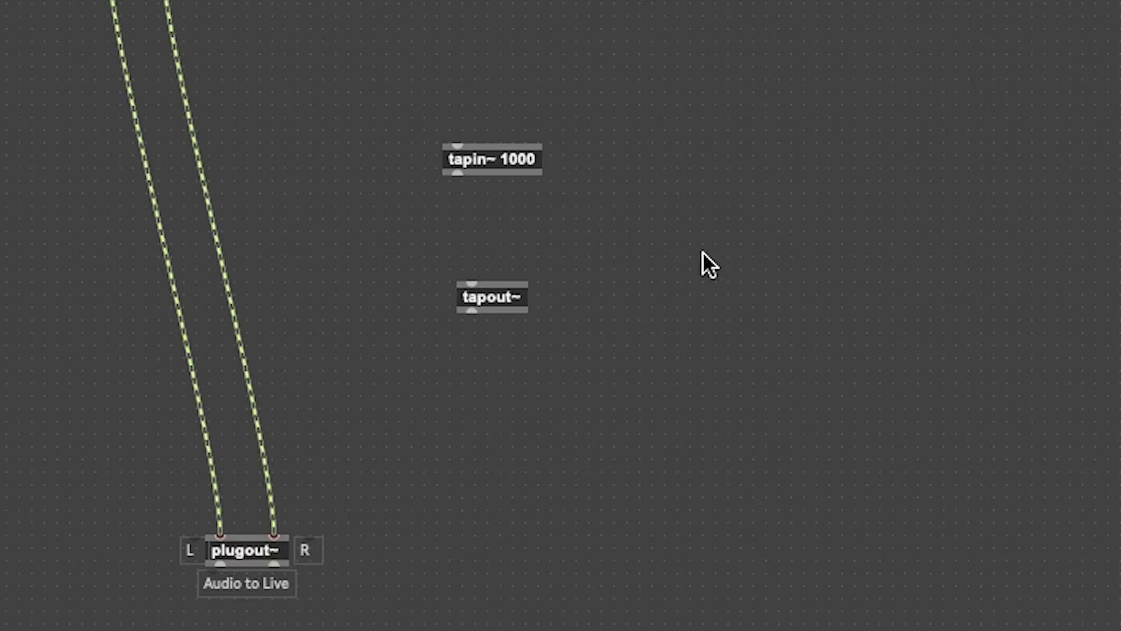
Connect the tapin~ outlet to tapout~, align tapout~ beneath it, and give tapout~ an initial-delay argument of 50
left_click_drag(455, 174, 479, 296)
left_click(494, 297)
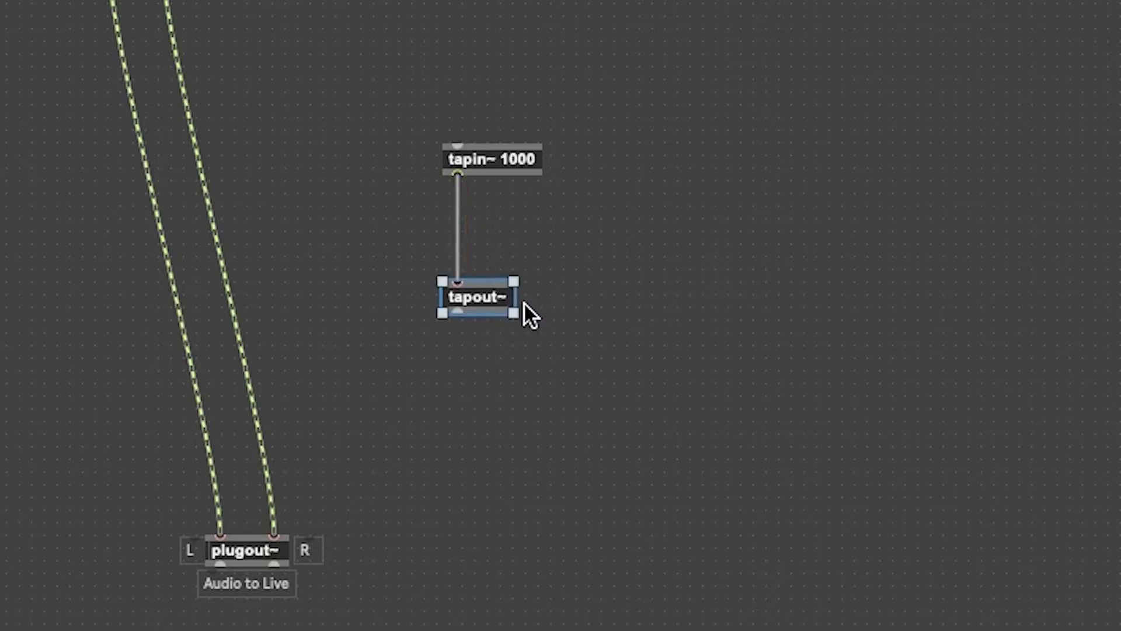
double_click(496, 297)
left_click(509, 299)
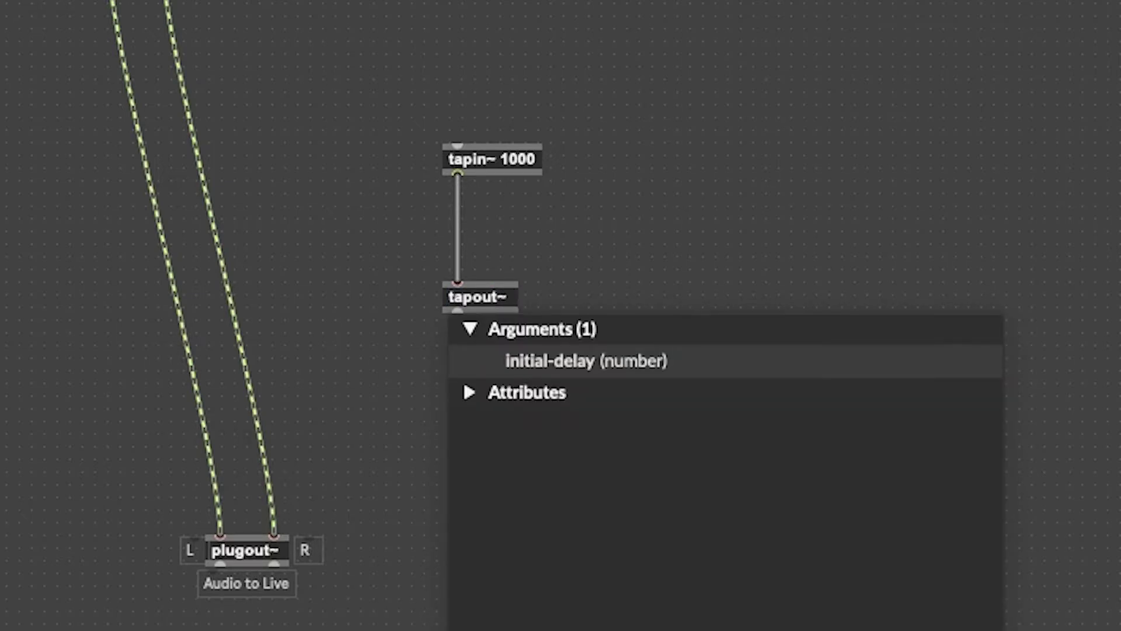
type("50")
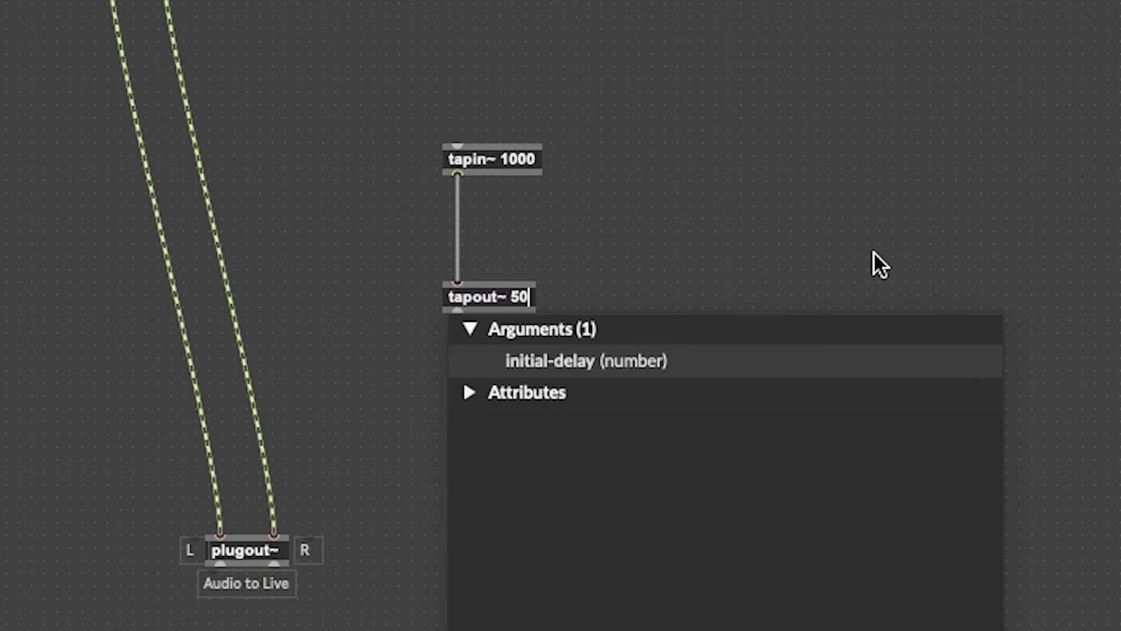
left_click(771, 237)
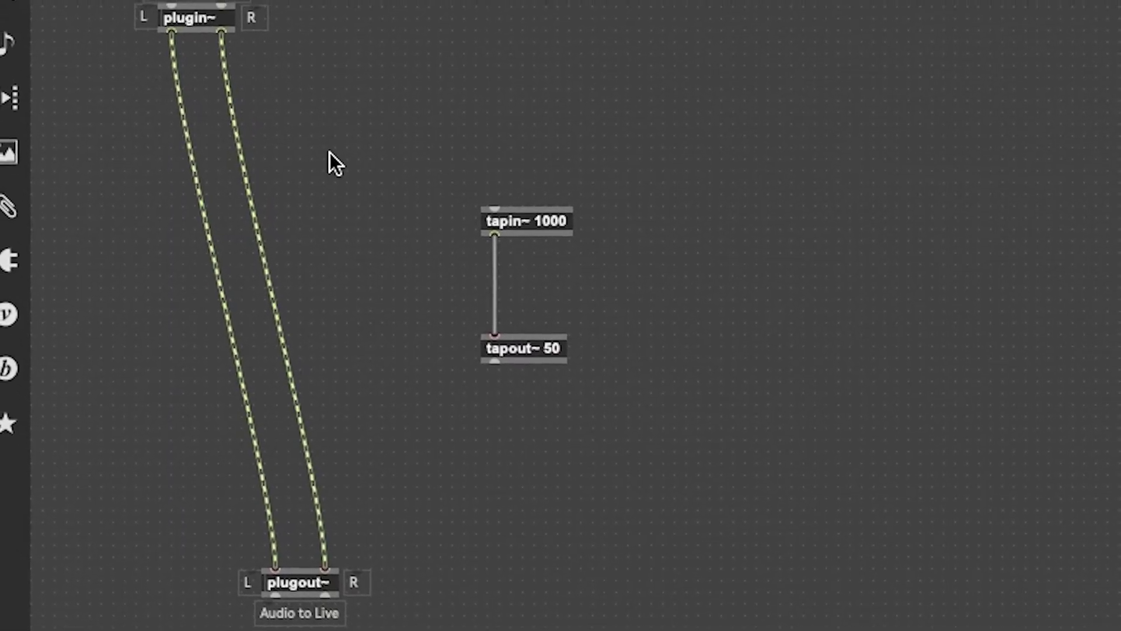
Connect both plugin~ outlets to the tapin~ inlet and the tapout~ outlet to both plugout~ inlets
left_click_drag(223, 39, 497, 215)
left_click_drag(496, 366, 331, 560)
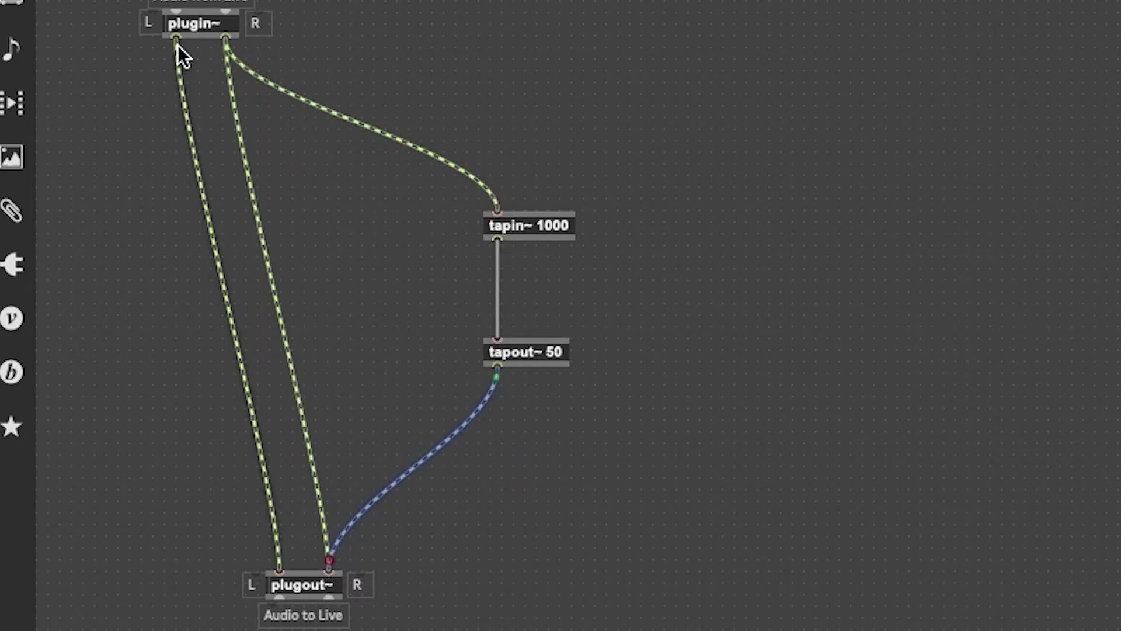
left_click_drag(174, 42, 497, 220)
left_click_drag(497, 368, 283, 566)
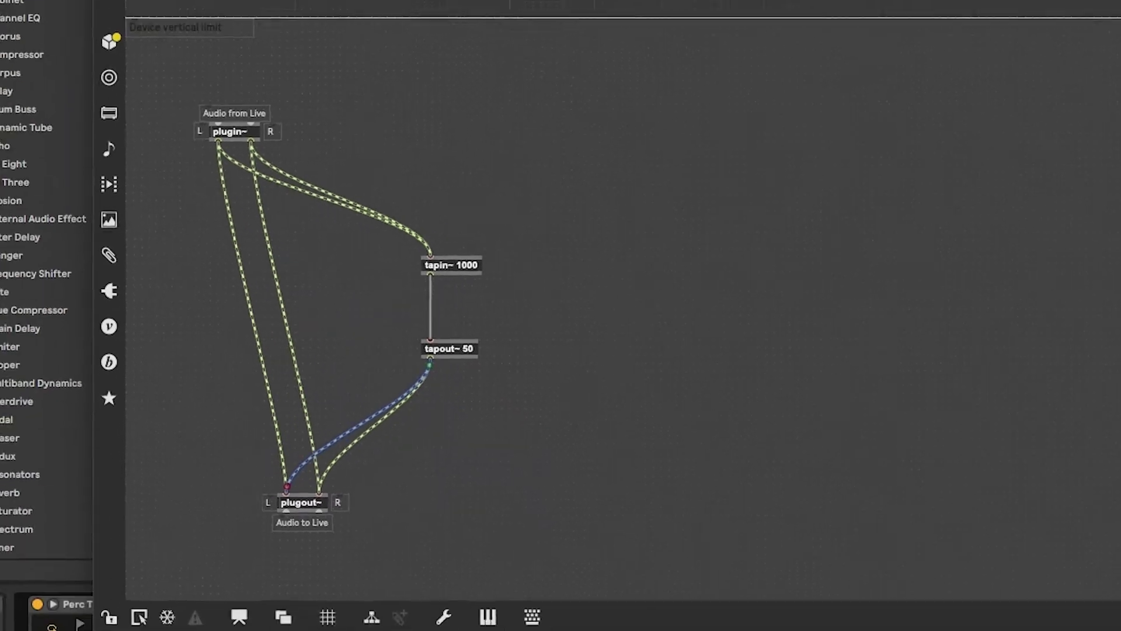
Save the device as "My awesome delay" in the Max Audio Effect folder and close the patcher window
left_click_drag(404, 22, 461, 23)
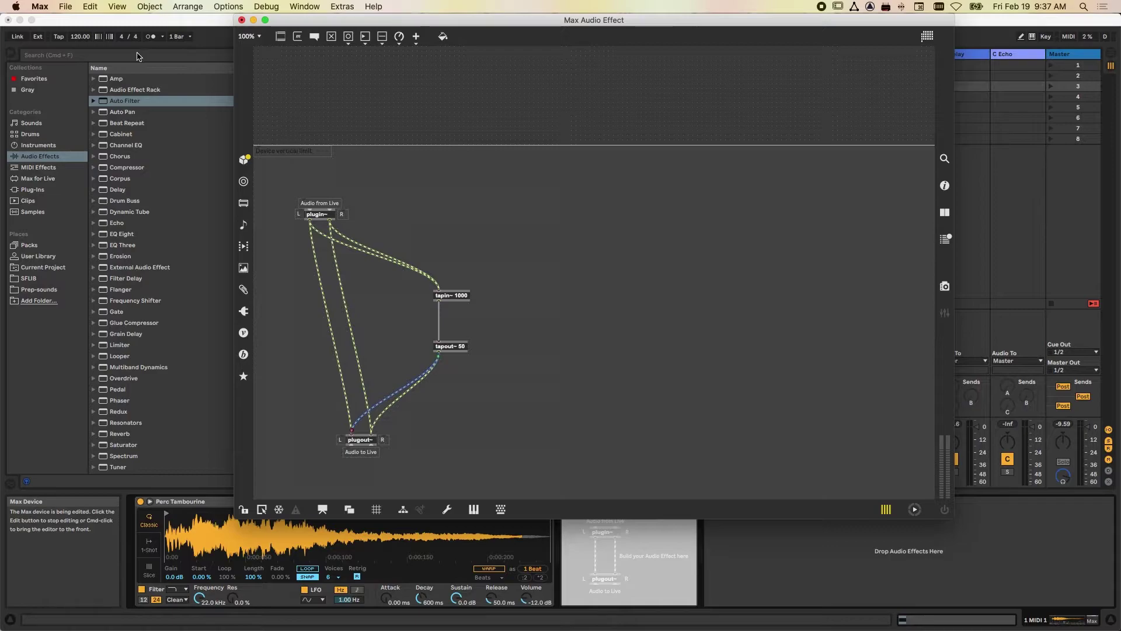
left_click(65, 8)
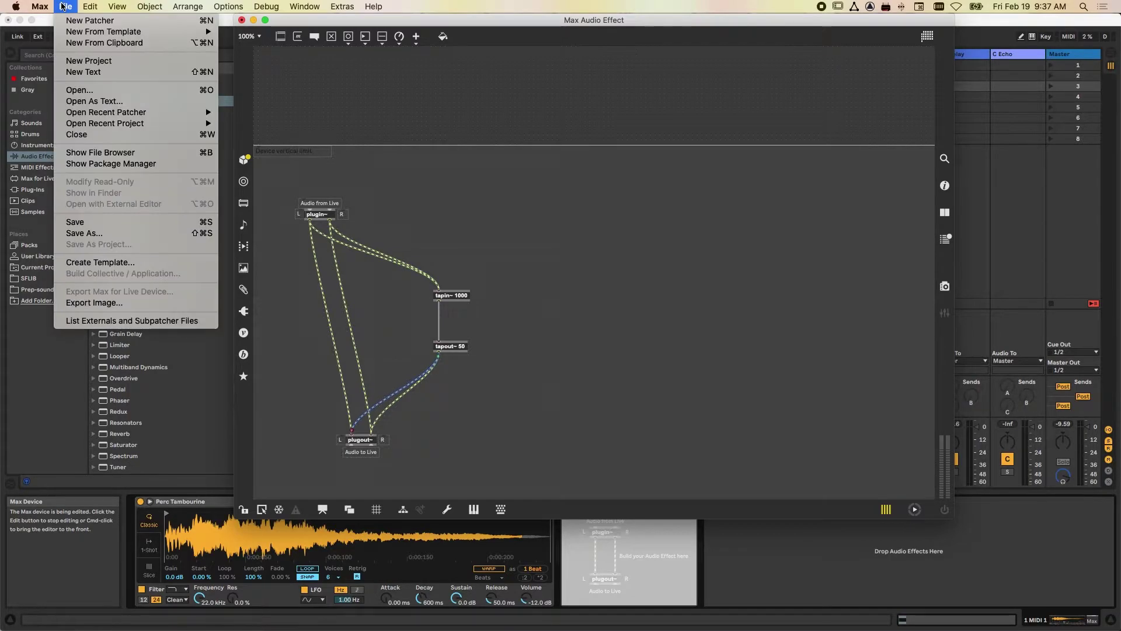
left_click(76, 222)
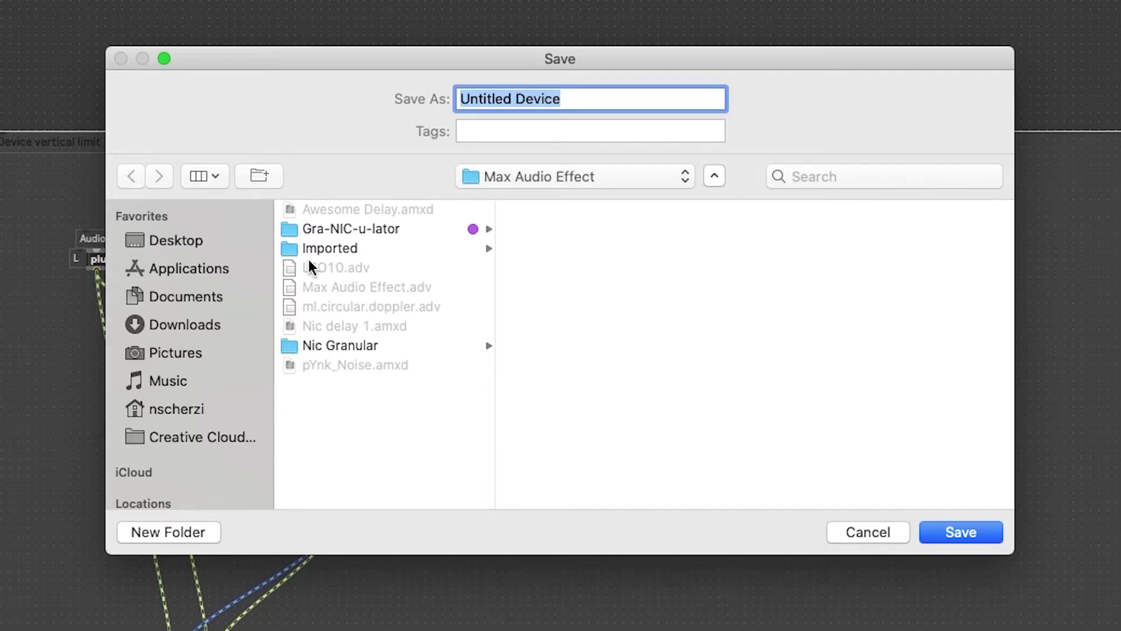
left_click(599, 105)
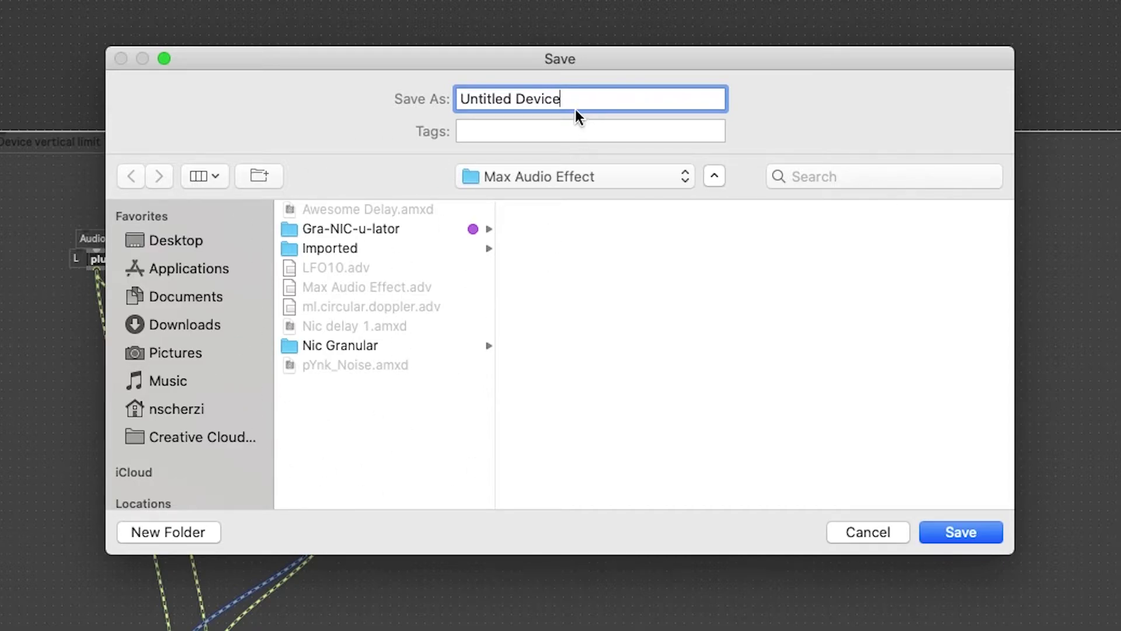
key("super+a")
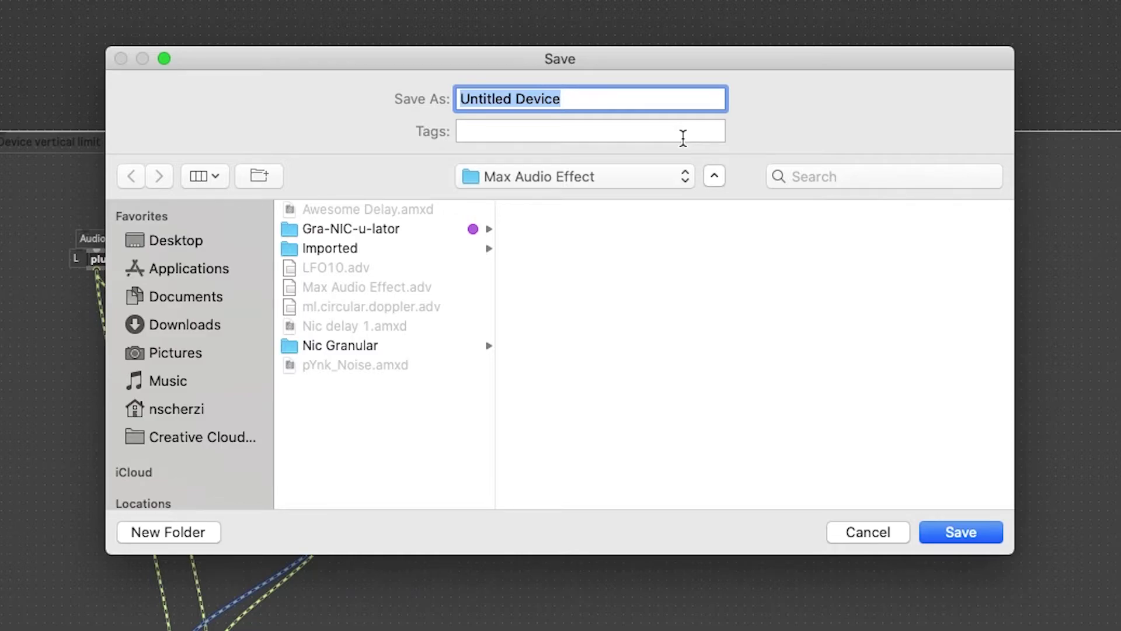
type("My awesome delay")
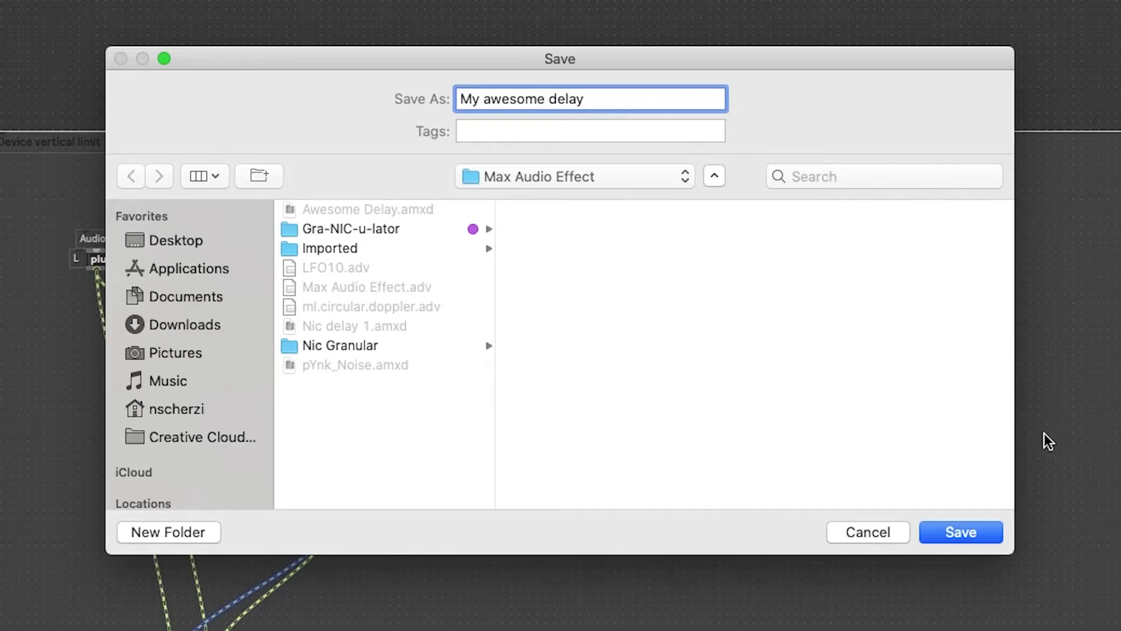
left_click(950, 533)
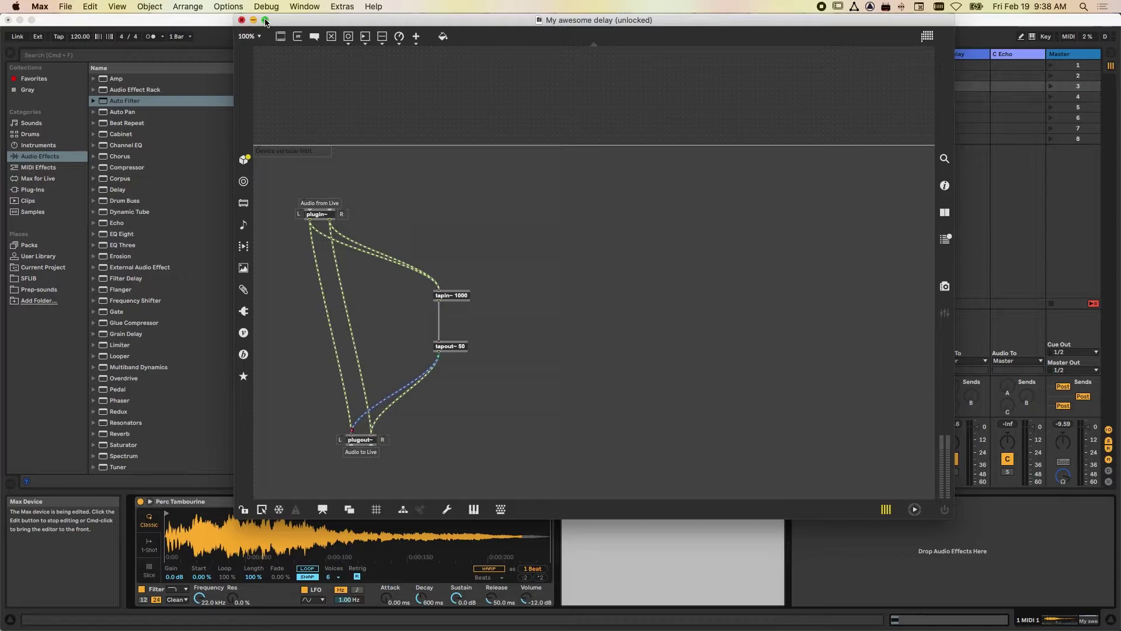
left_click(241, 21)
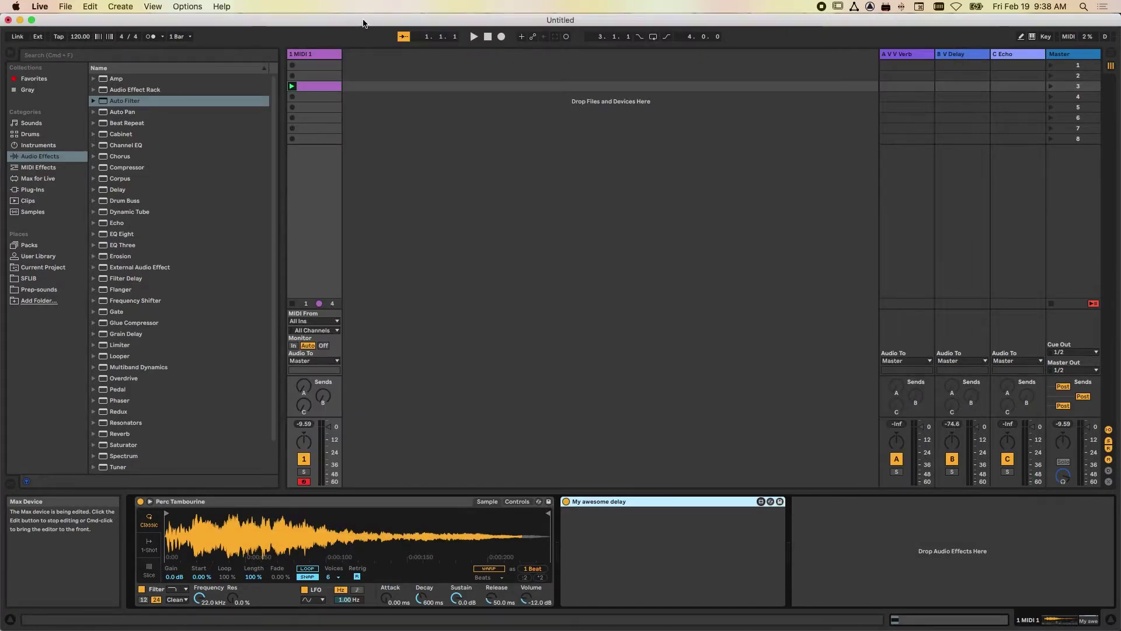
Play the tambourine clip and switch the My awesome delay device off and on to compare the sound
left_click(292, 87)
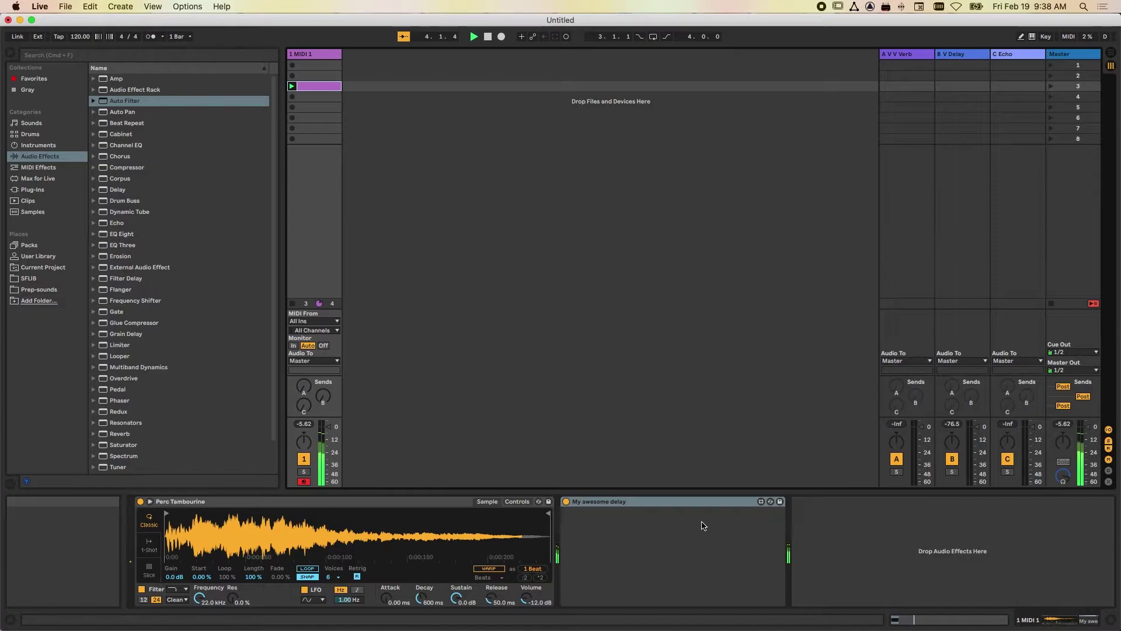
left_click(567, 503)
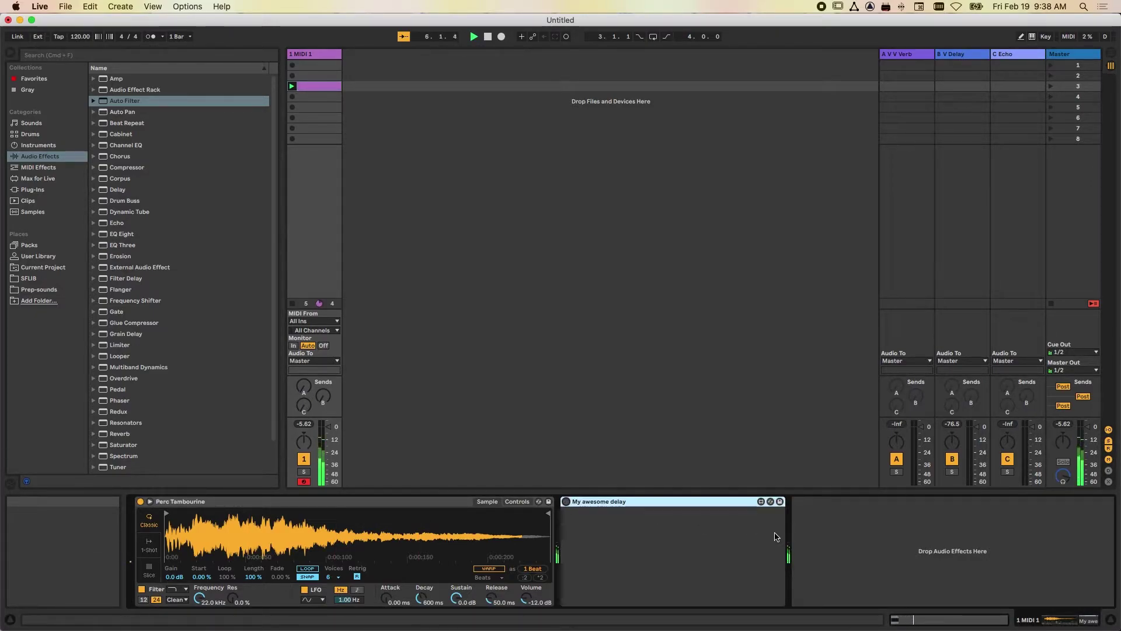
left_click(565, 501)
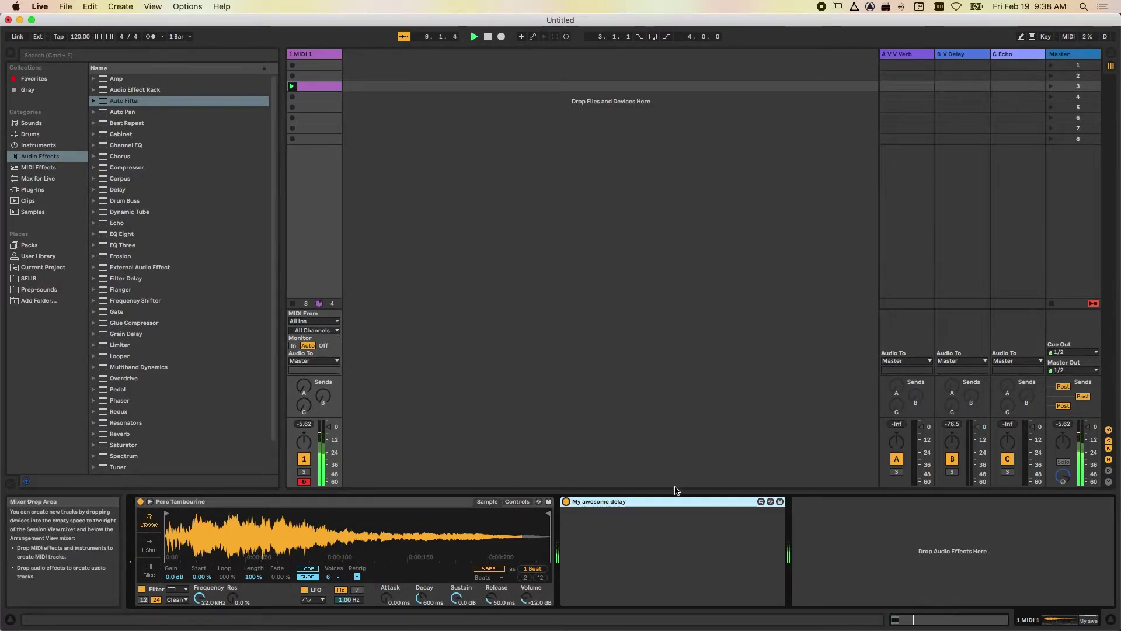
left_click(566, 501)
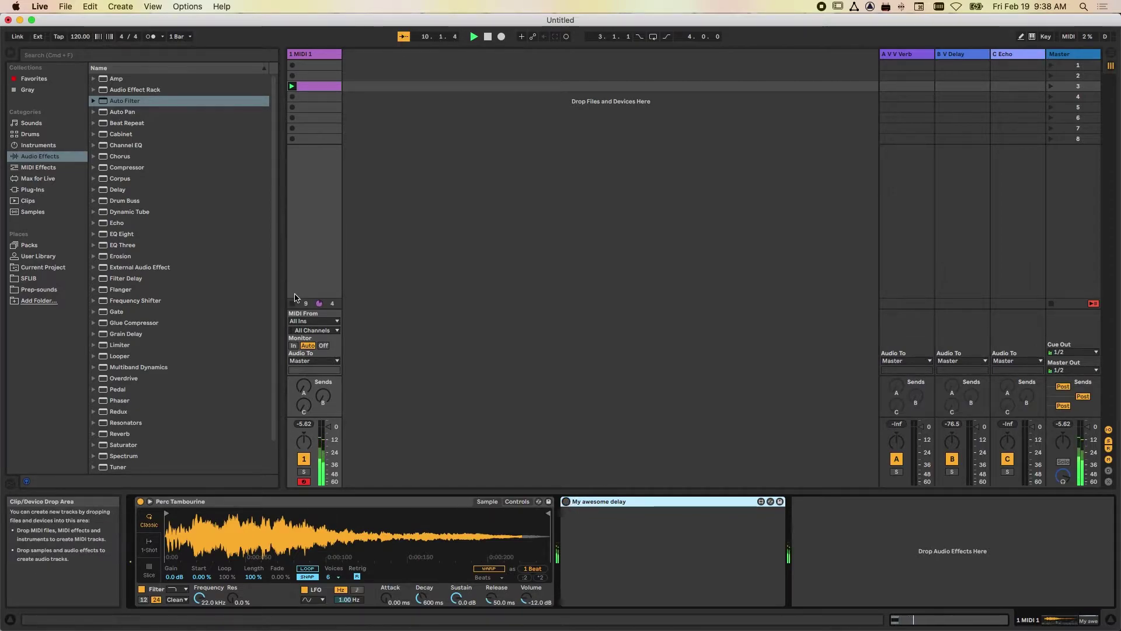
left_click(566, 501)
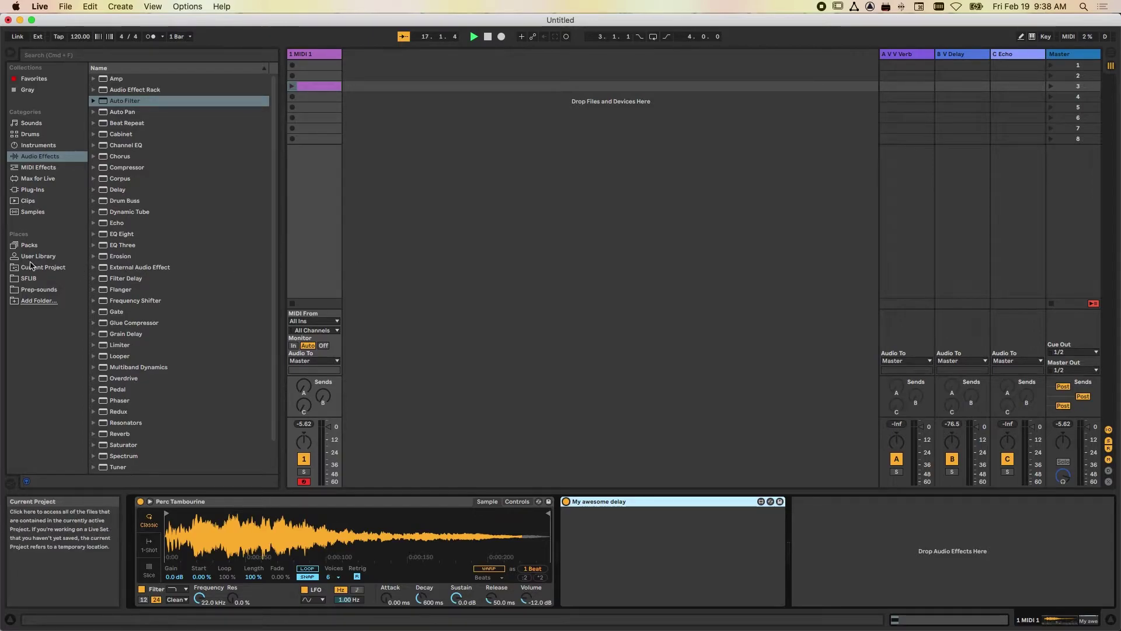
Open the Max Audio Effect folder within the Audio Effects presets of the User Library
left_click(42, 260)
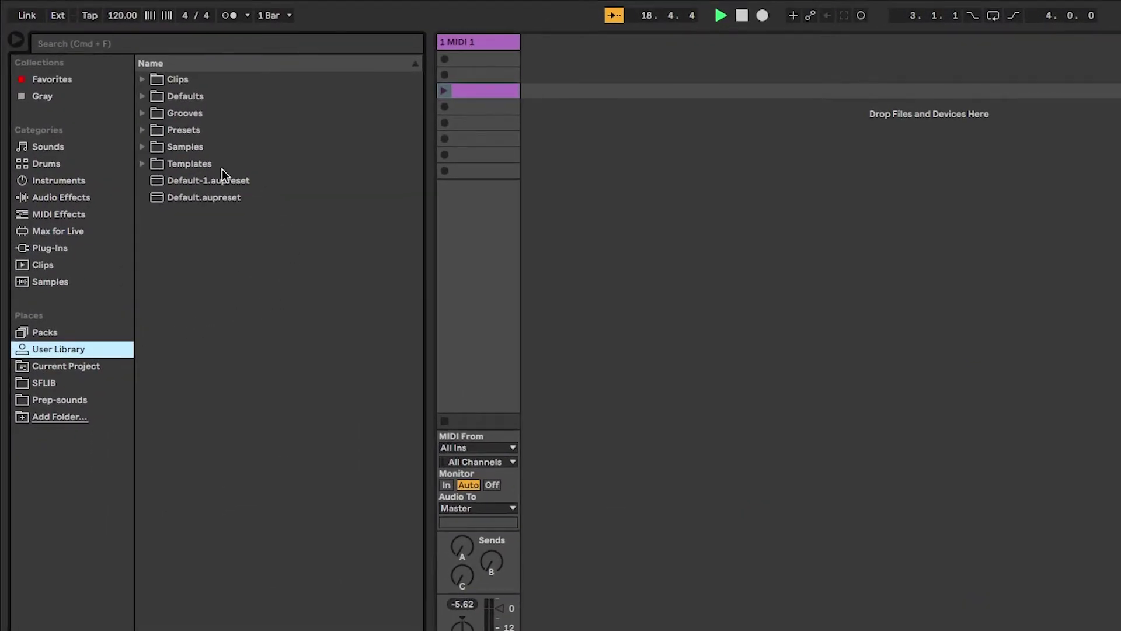
left_click(141, 130)
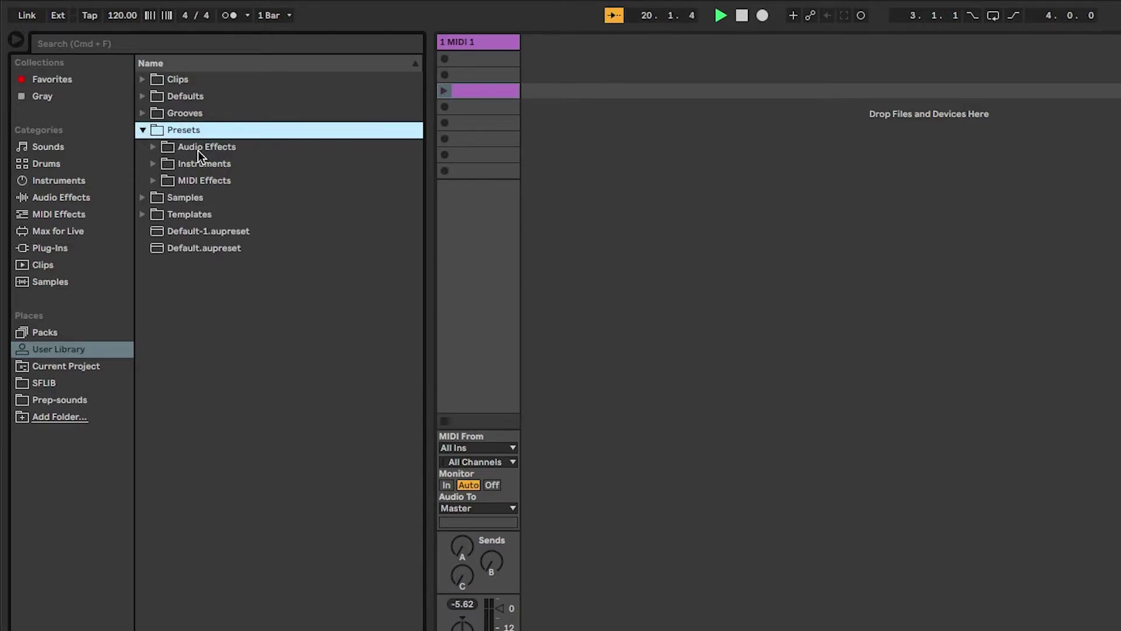
left_click(152, 147)
scroll(236, 435, "down", 5)
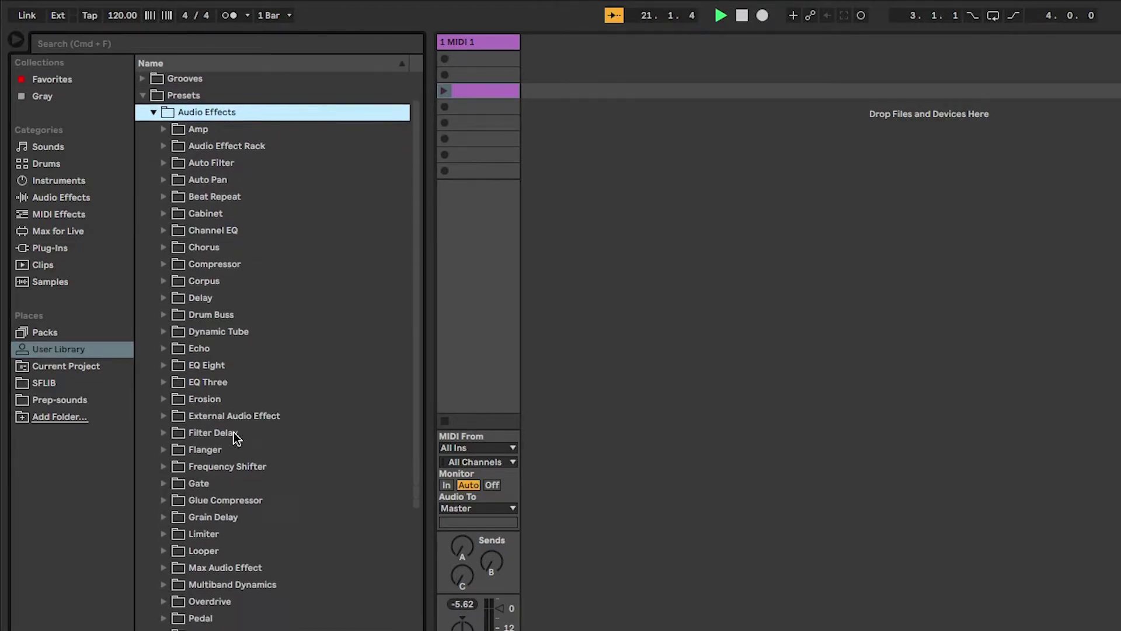
scroll(234, 432, "down", 2)
left_click(219, 429)
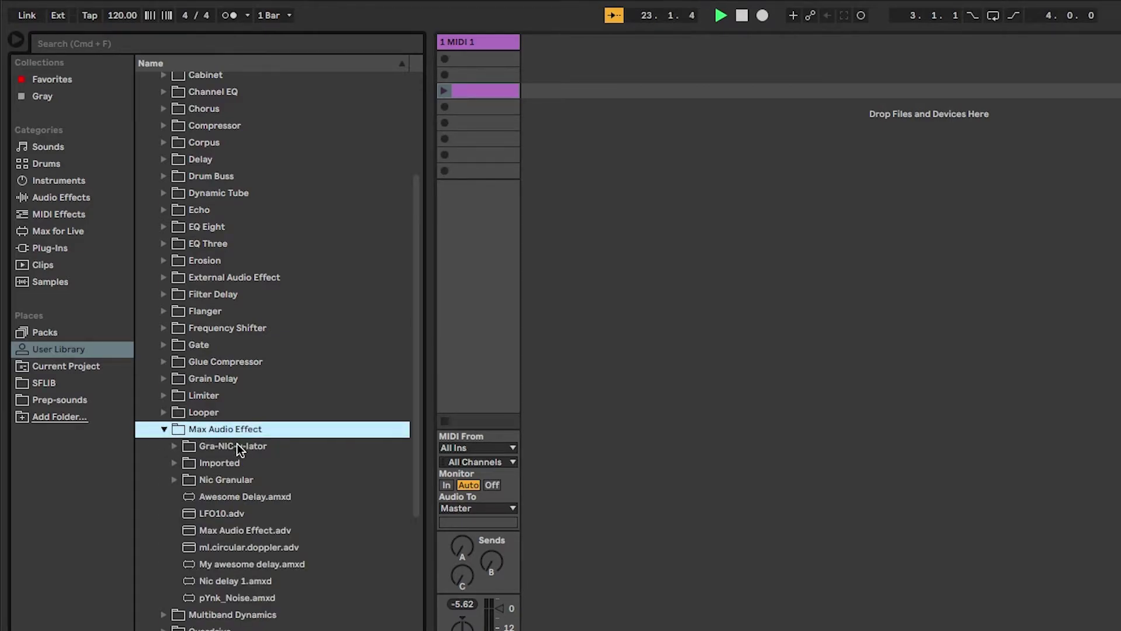
Add a second copy of My awesome delay.amxd after the existing one on the tambourine track and delete it
left_click(241, 567)
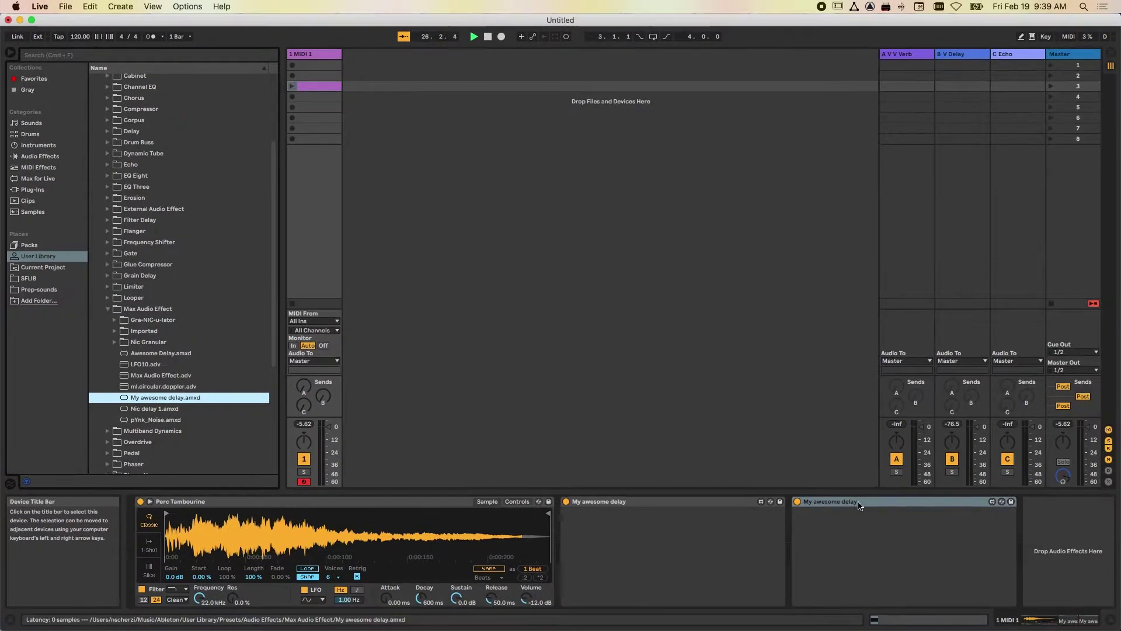
left_click(859, 505)
key("Delete")
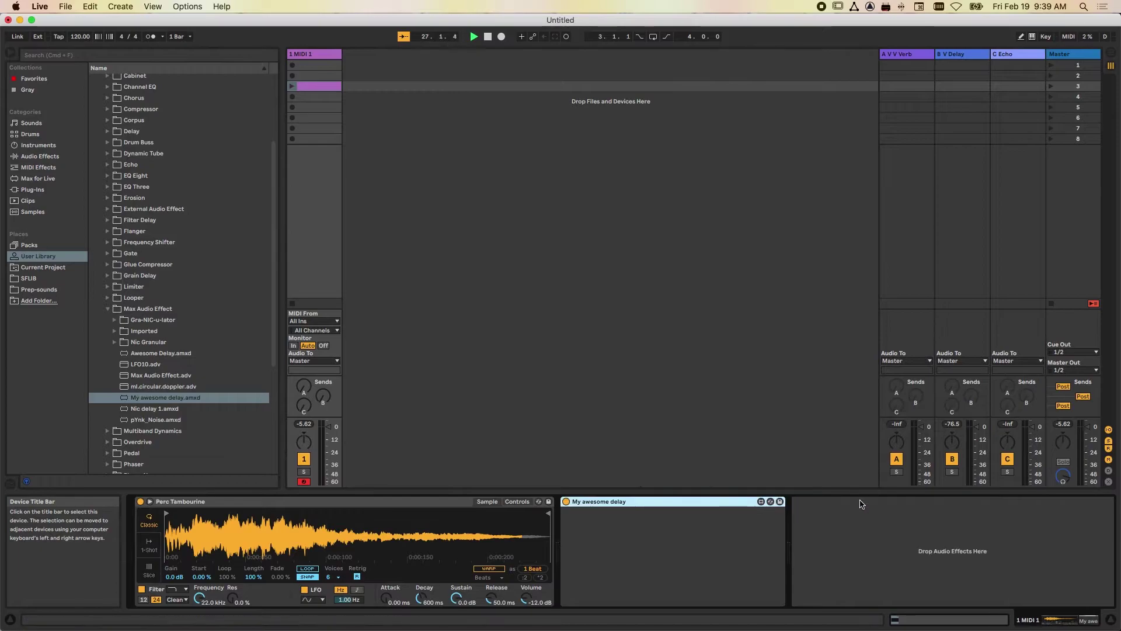
Place My awesome delay.amxd in the empty track area to create a new audio track holding the device
left_click_drag(136, 399, 374, 318)
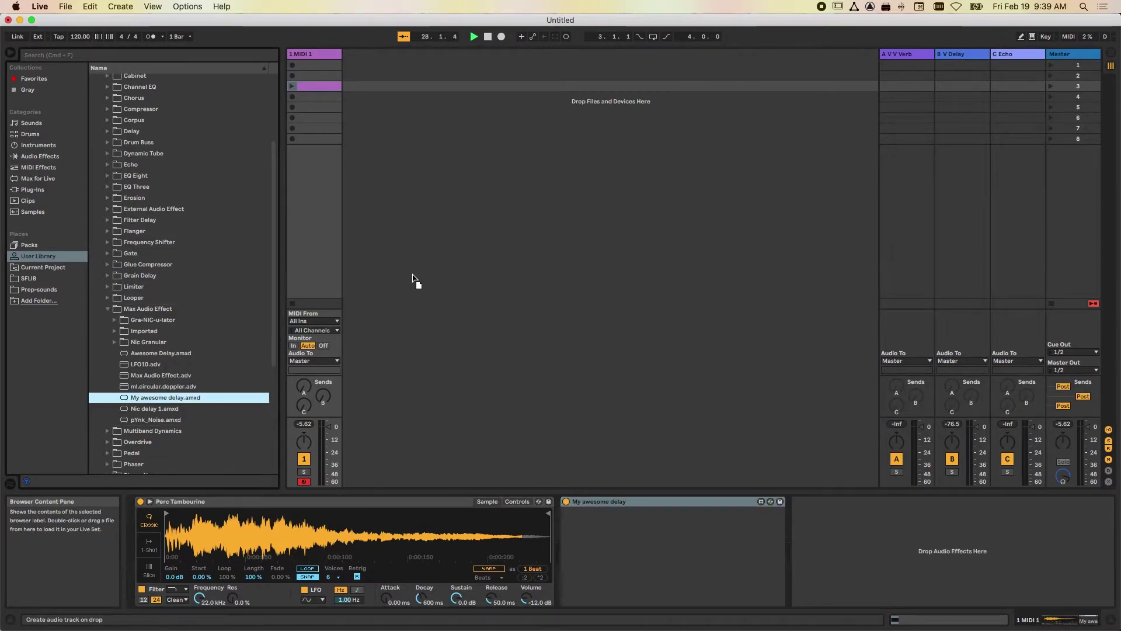
left_click_drag(412, 278, 412, 278)
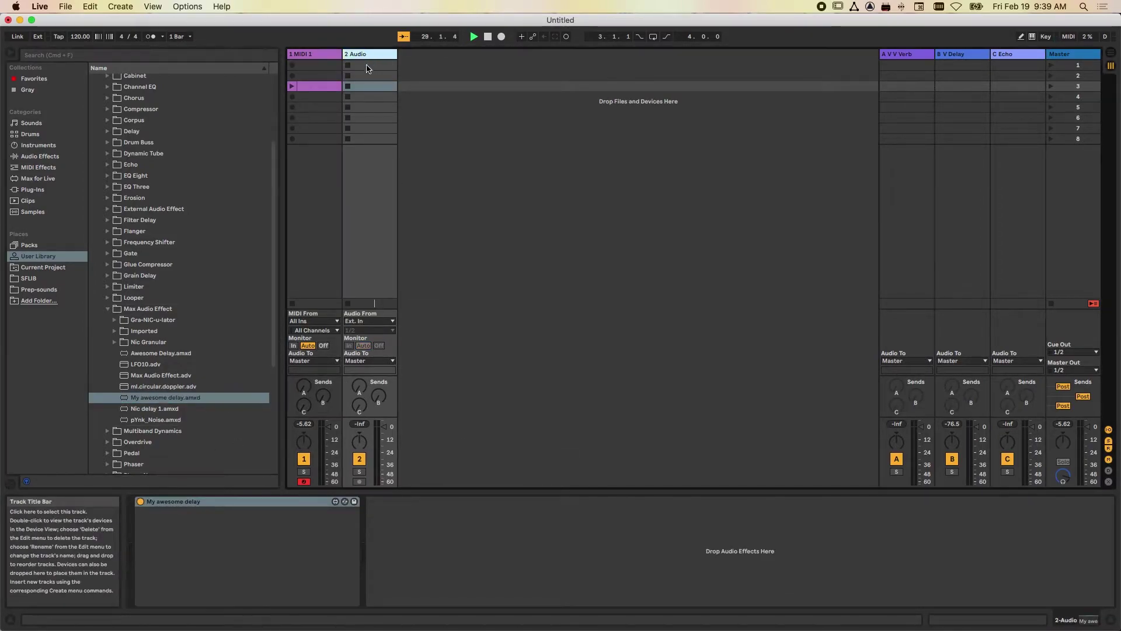
Delete the My awesome delay device from the 2 Audio track and remove the track itself
left_click(228, 503)
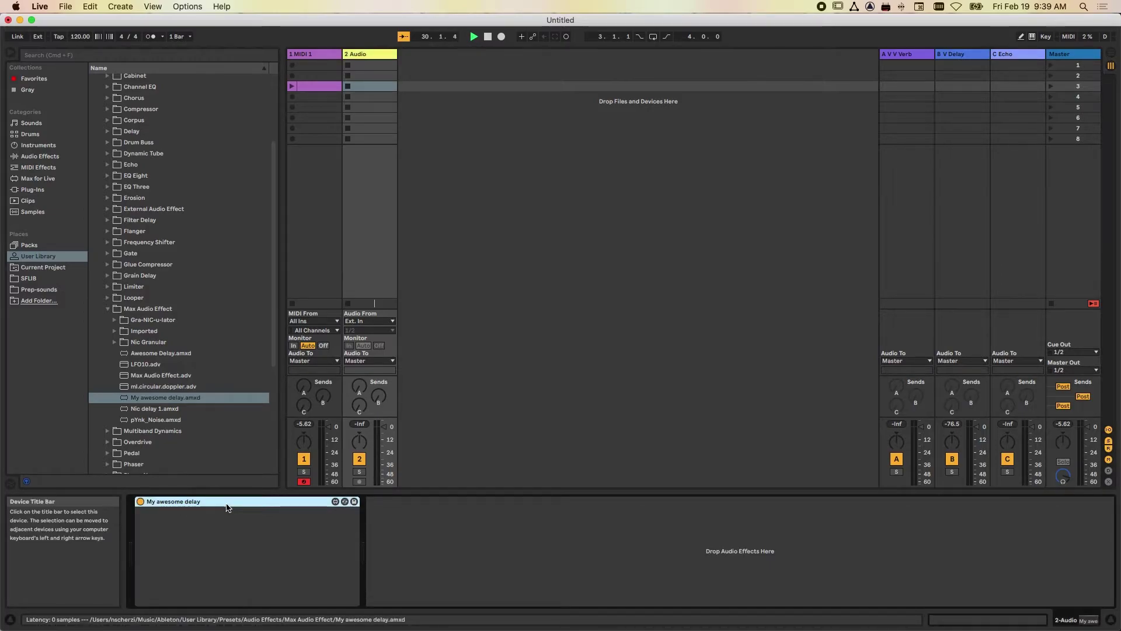
key("Delete")
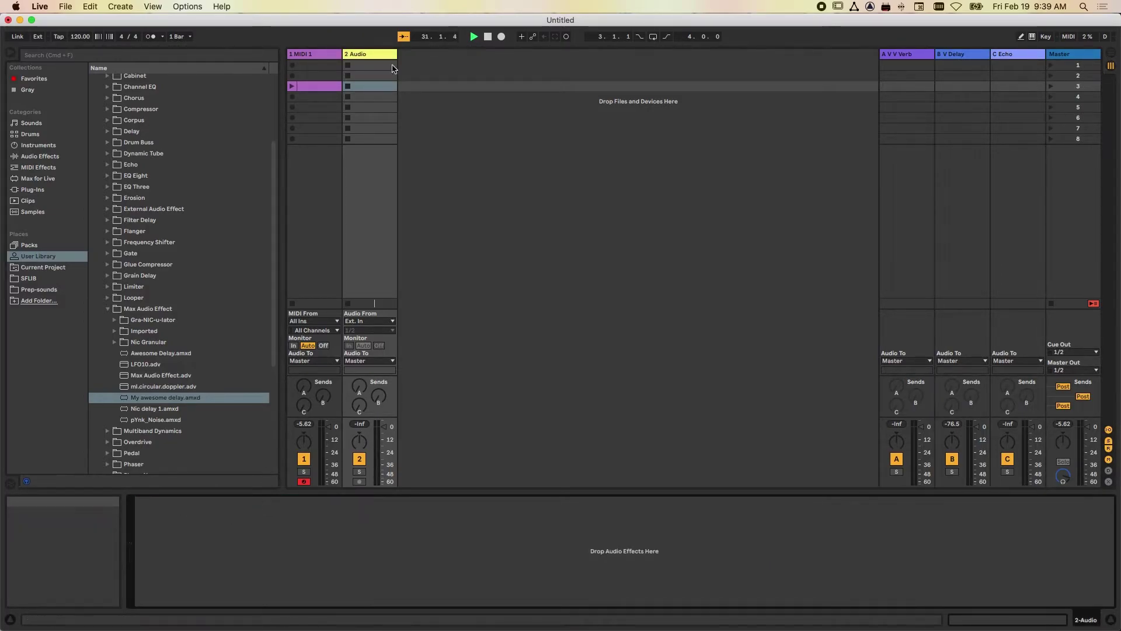
left_click(374, 54)
key("Delete")
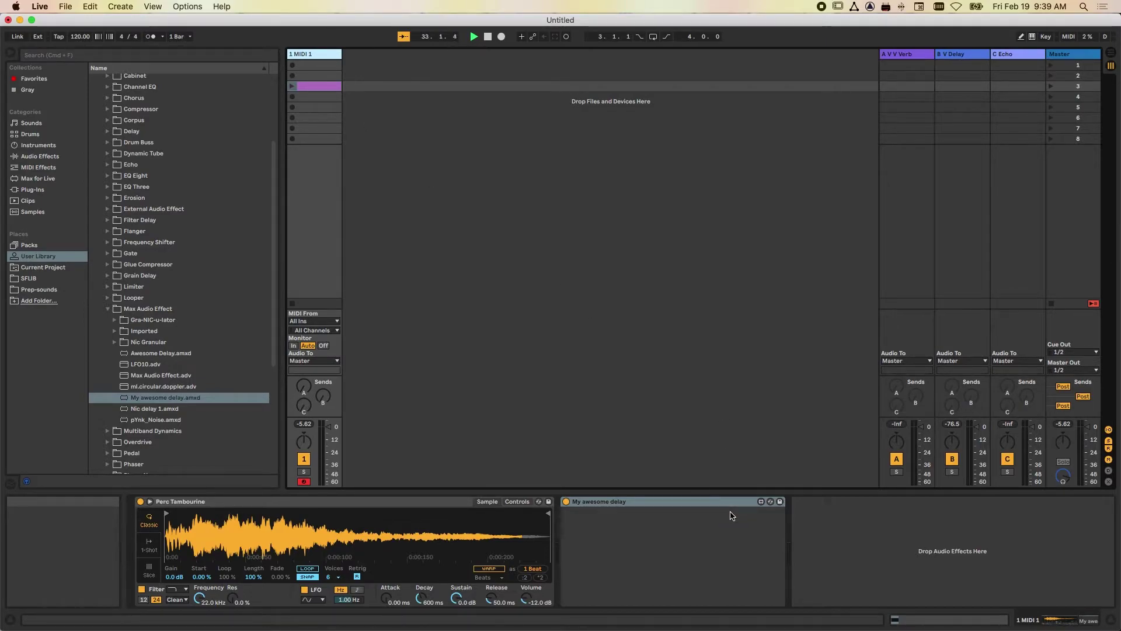
Open the tambourine track's My awesome delay device in the Max editor and move the patcher window slightly lower
left_click(760, 502)
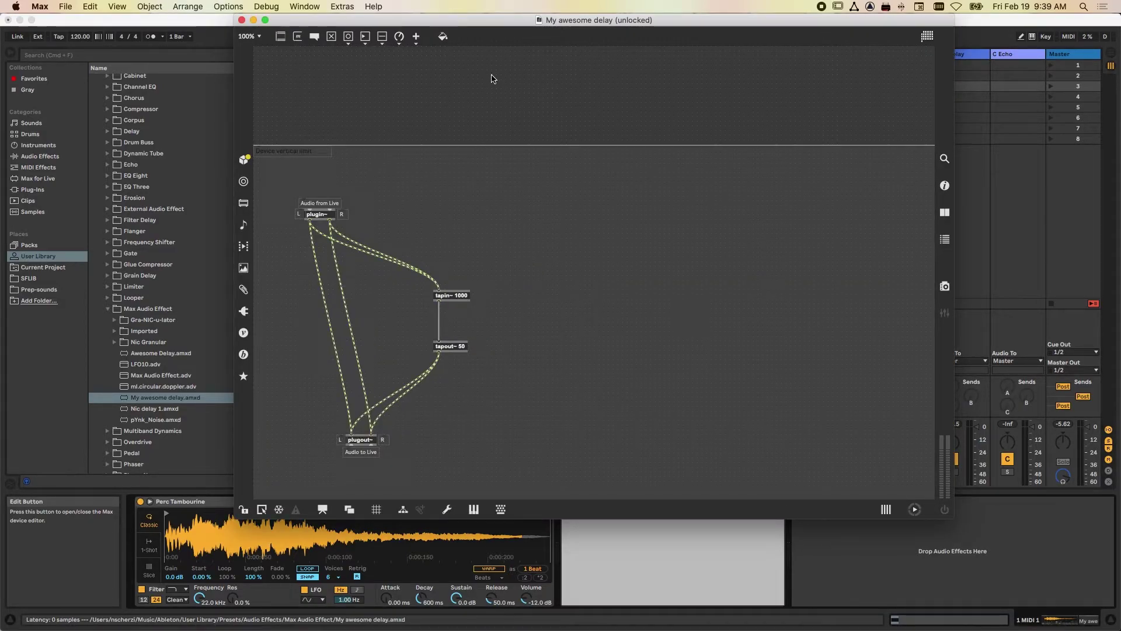
left_click_drag(488, 21, 468, 60)
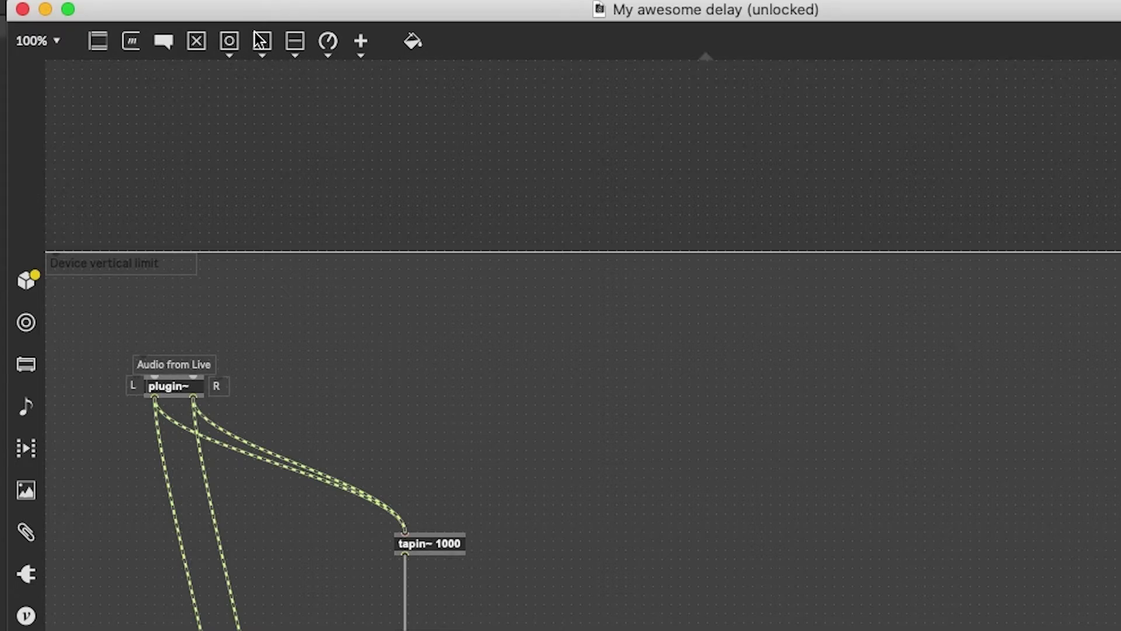
left_click(99, 44)
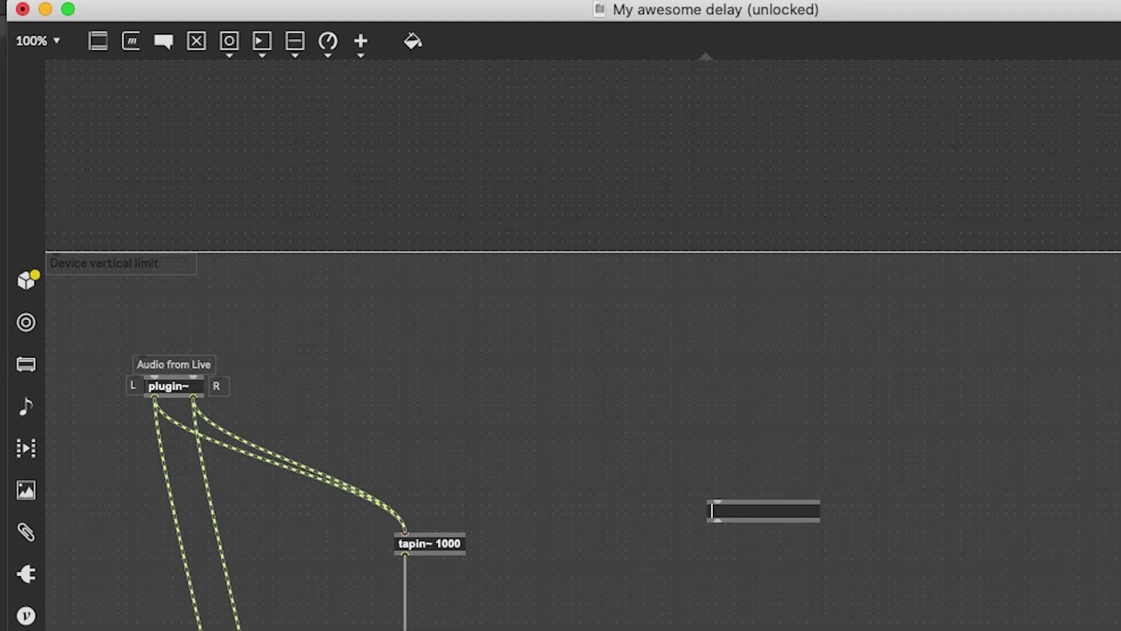
left_click_drag(764, 543, 807, 579)
key("Delete")
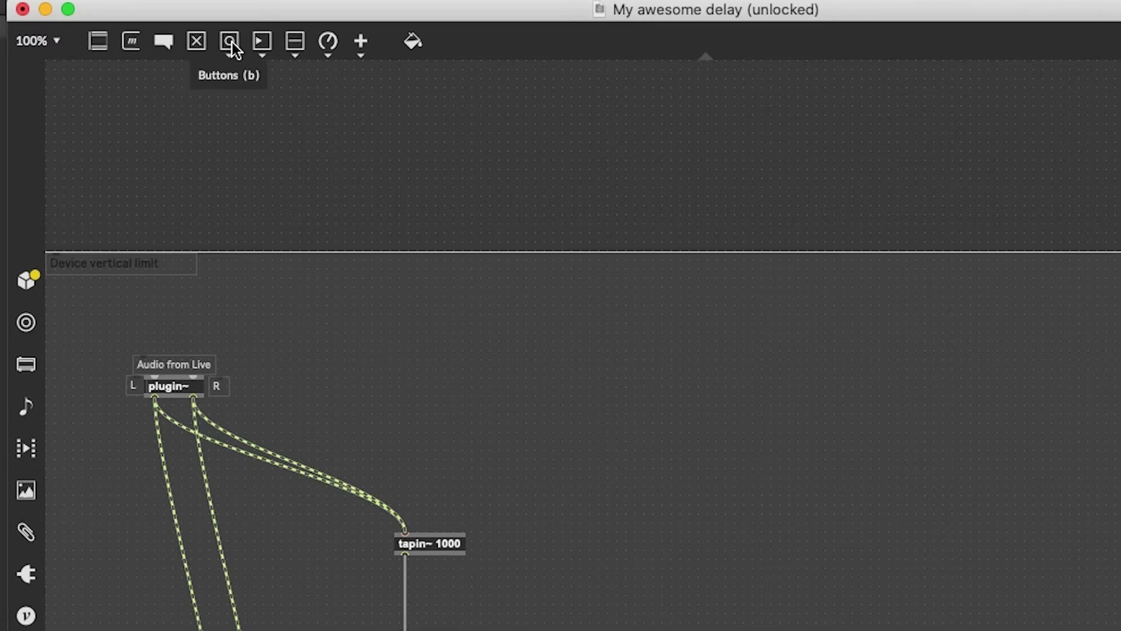
Add an integer number box beside the delay objects and connect its first outlet to the inlet of tapout~ 50
left_click(263, 56)
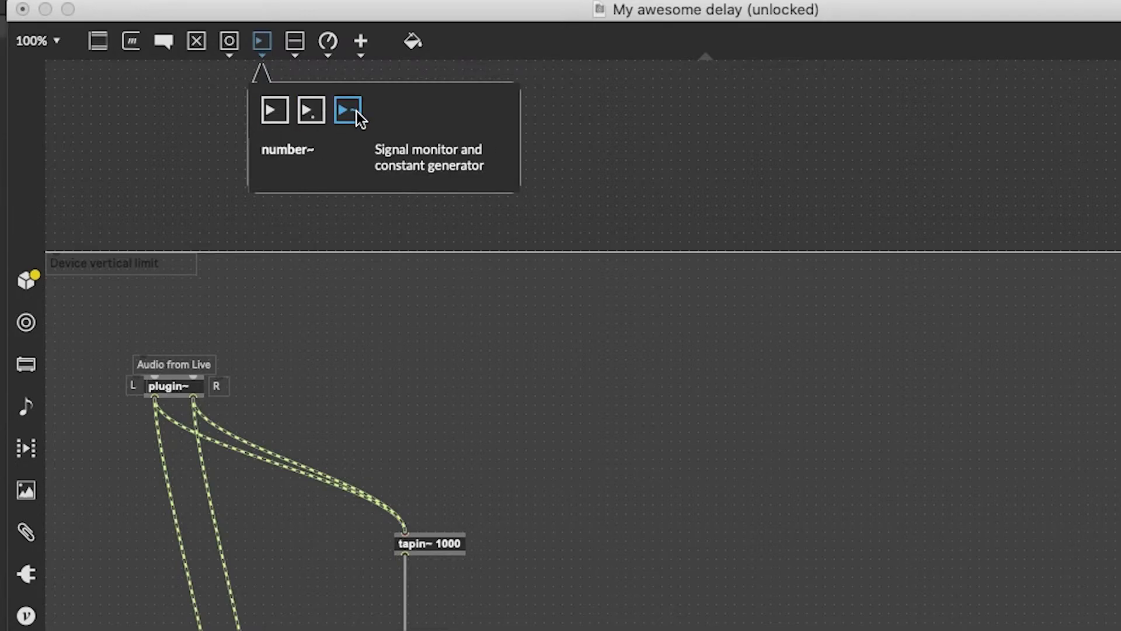
left_click(273, 110)
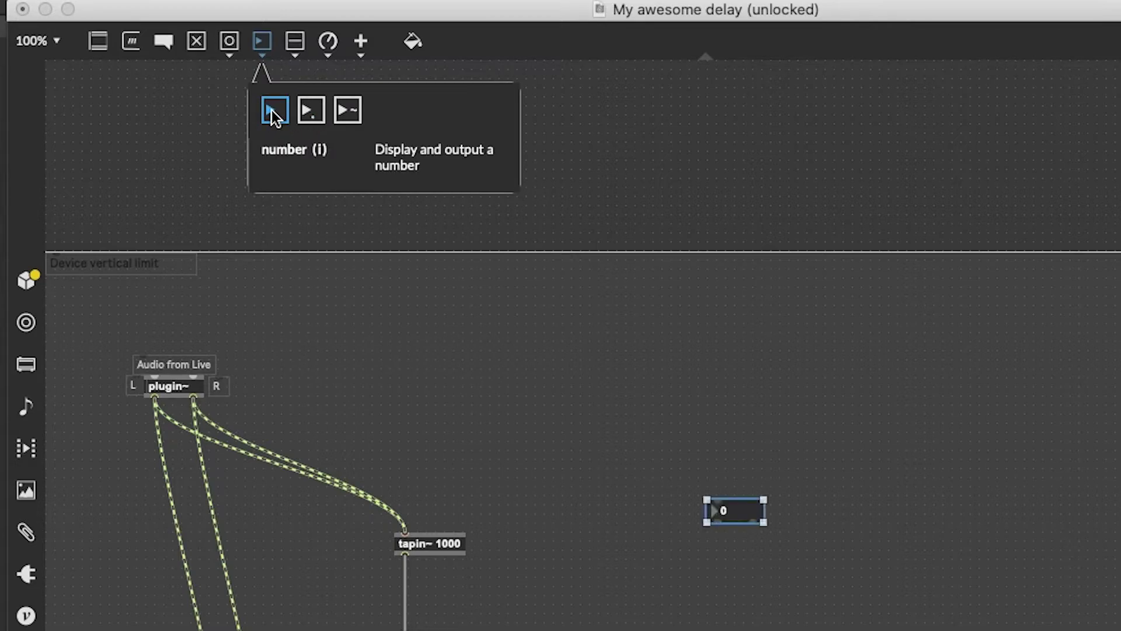
left_click(689, 514)
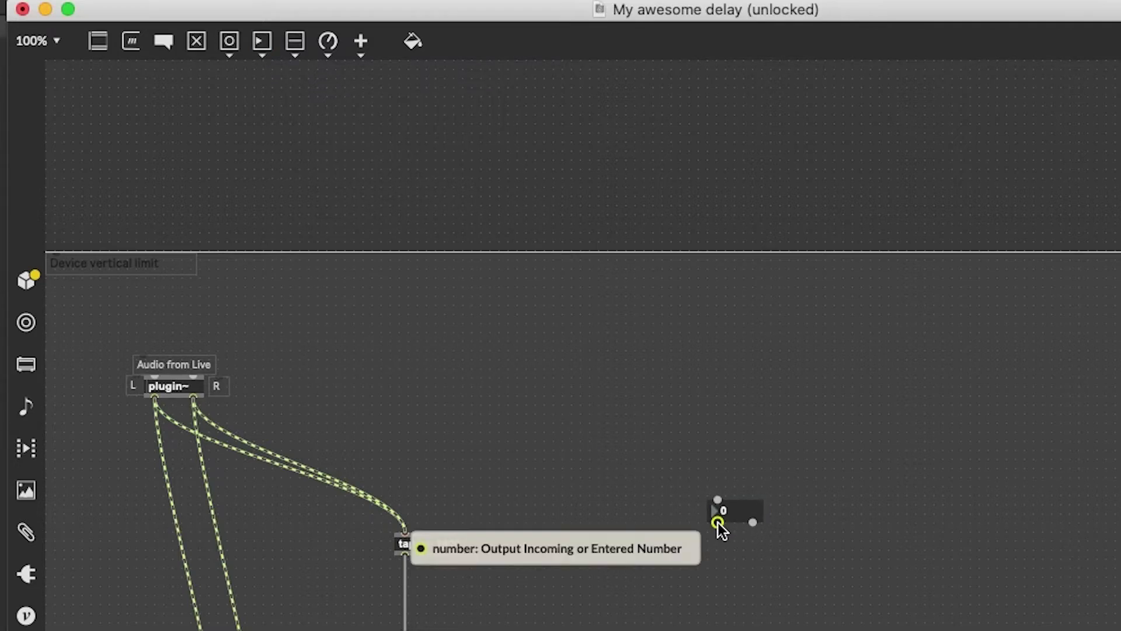
left_click_drag(735, 509, 597, 555)
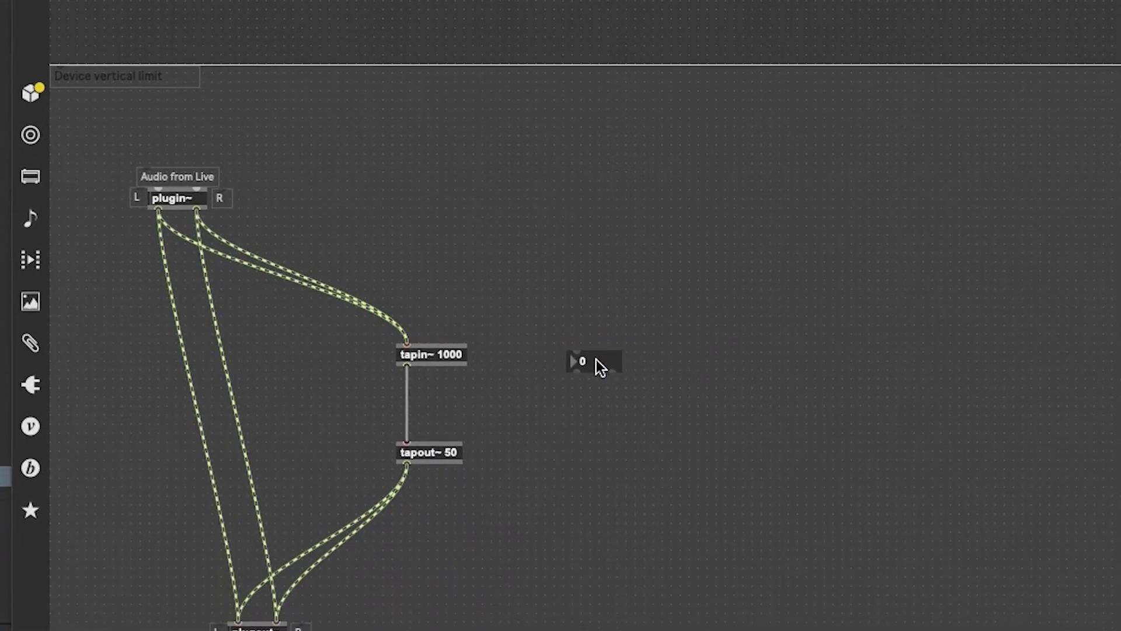
left_click_drag(596, 358, 426, 342)
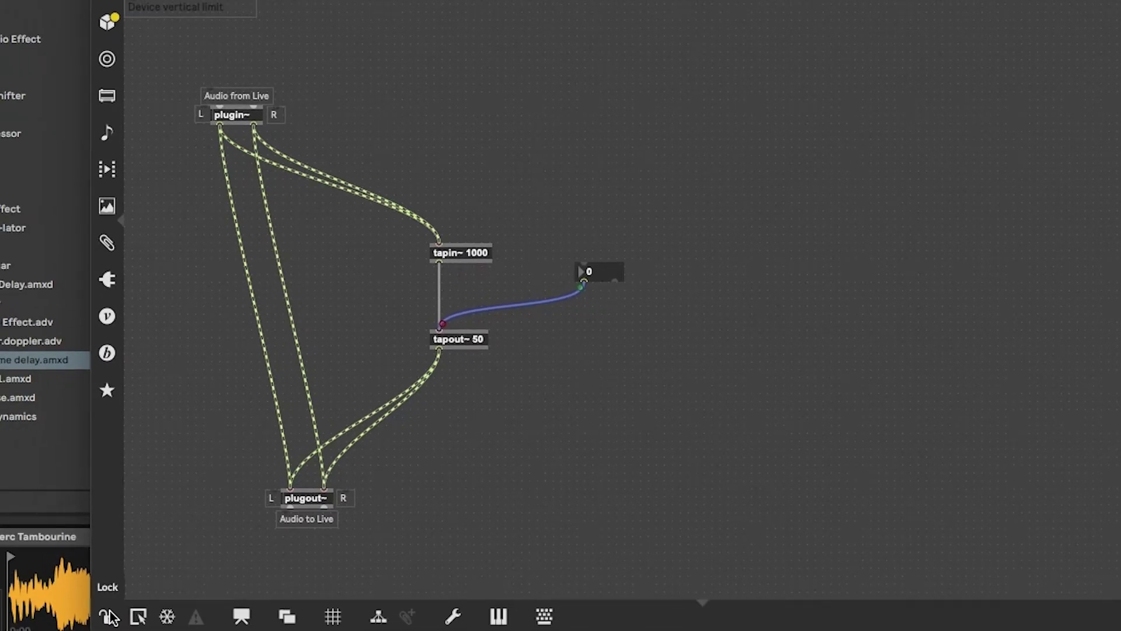
Lock the patcher, set the delay time in the number box to 139, and unlock the patcher
left_click(107, 616)
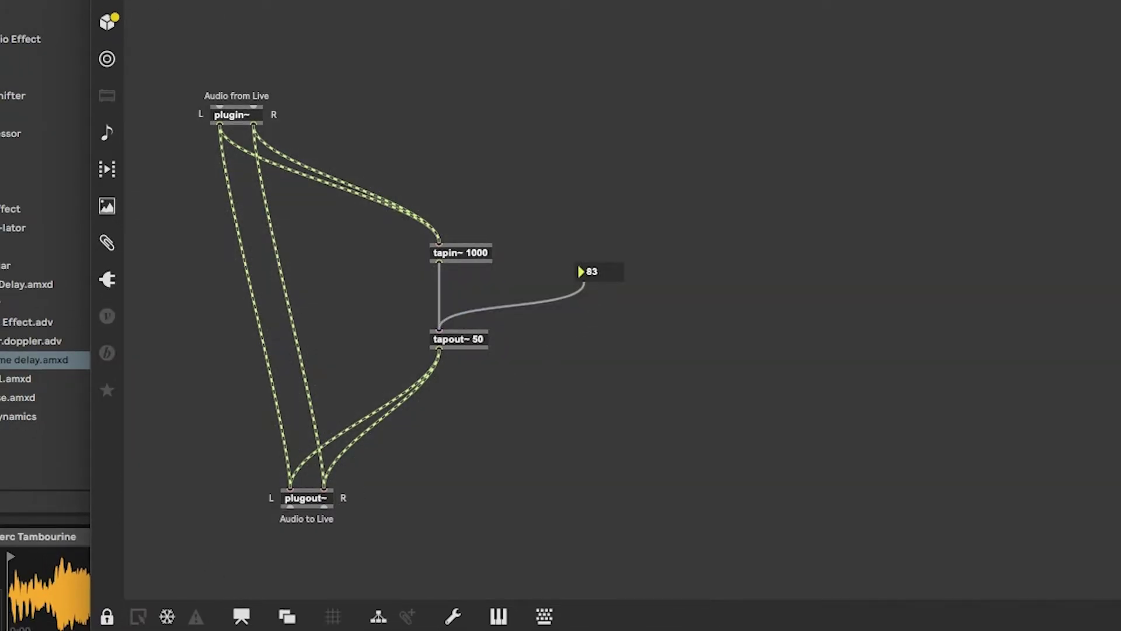
left_click_drag(591, 276, 591, 274)
left_click(107, 616)
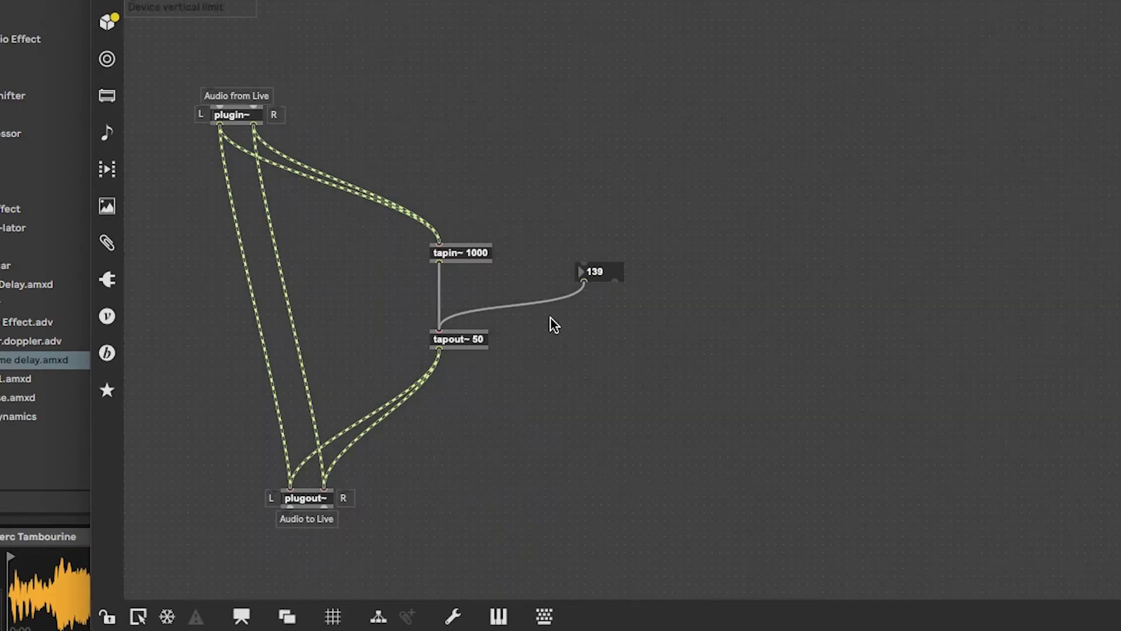
Try the number box above the device vertical limit line and return it beside the tapin~ object
left_click_drag(605, 272, 303, 95)
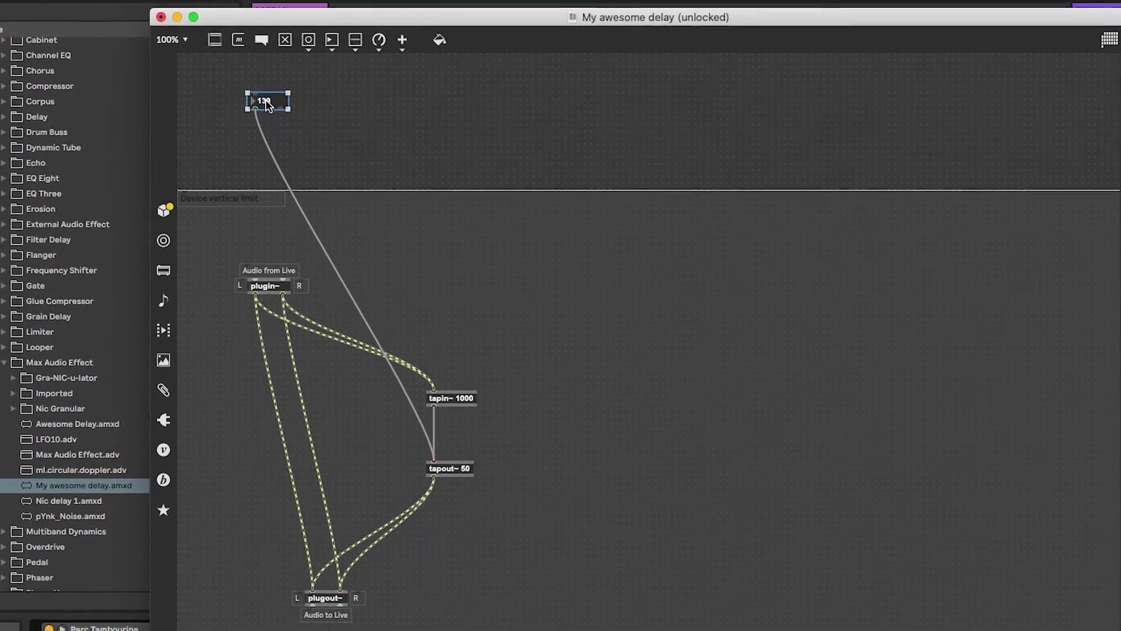
left_click_drag(245, 105, 544, 390)
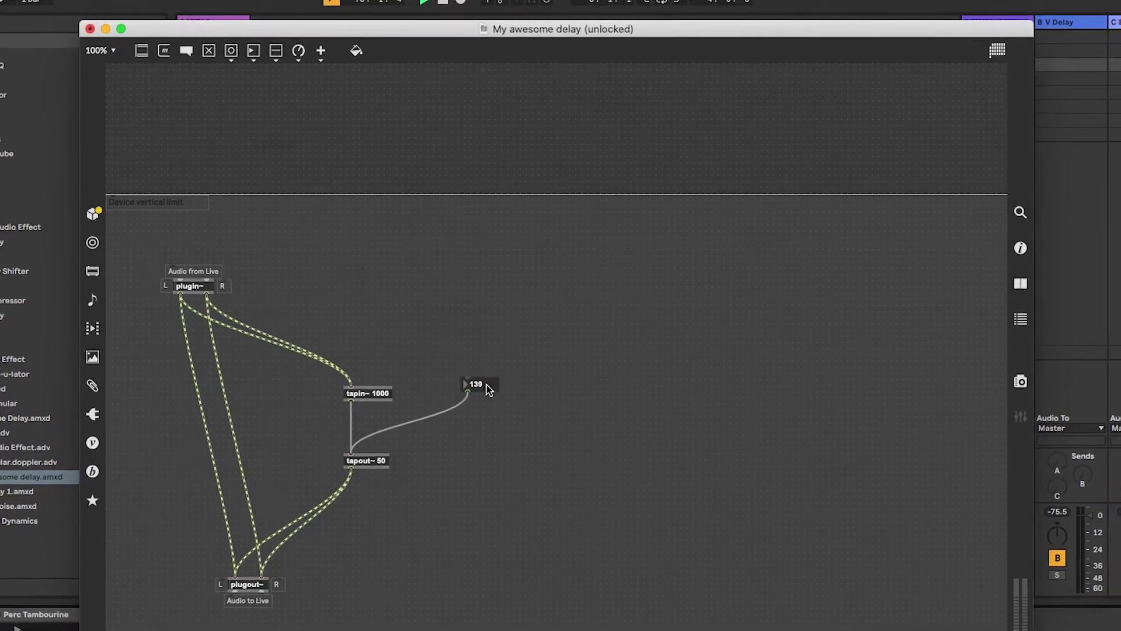
right_click(465, 384)
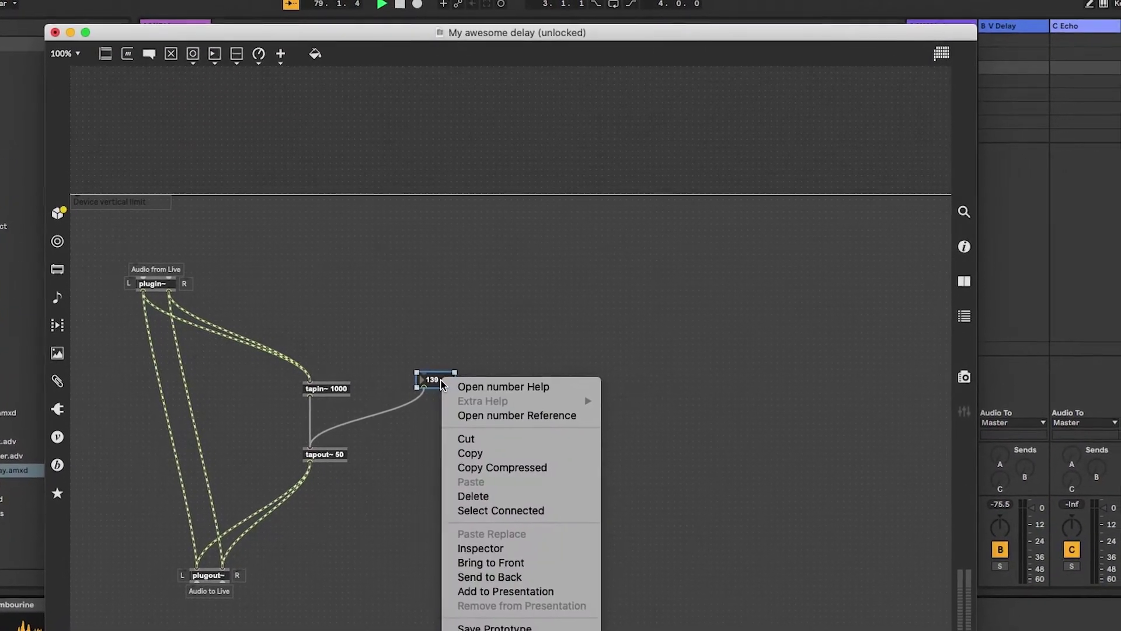
left_click(448, 290)
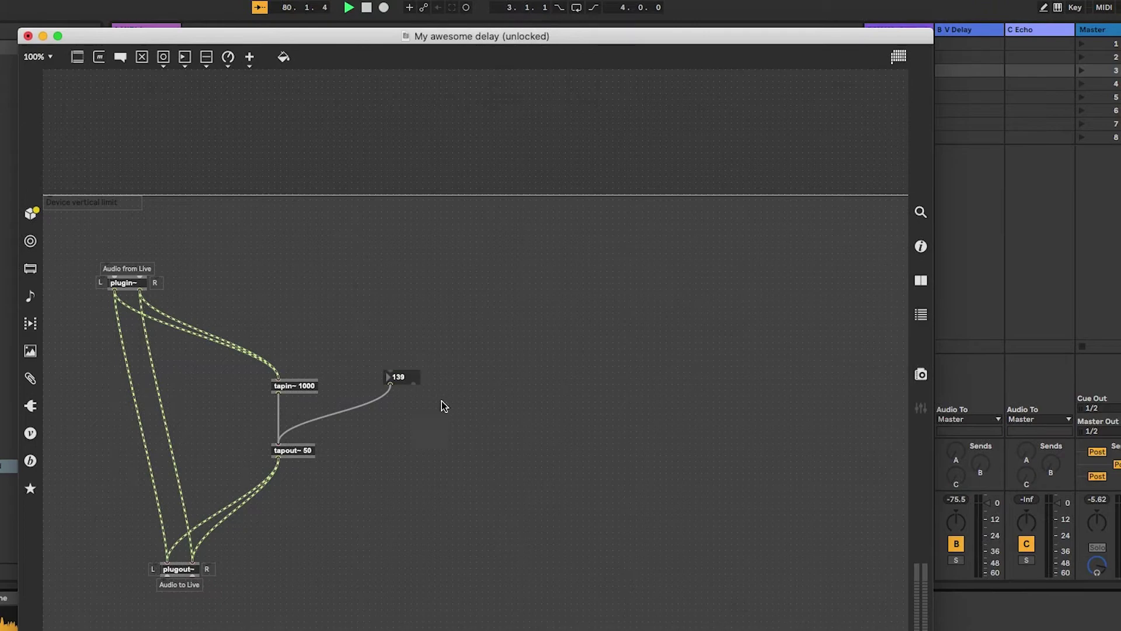
Enable Include in Presentation for the number box in its inspector
left_click(419, 377)
left_click(922, 247)
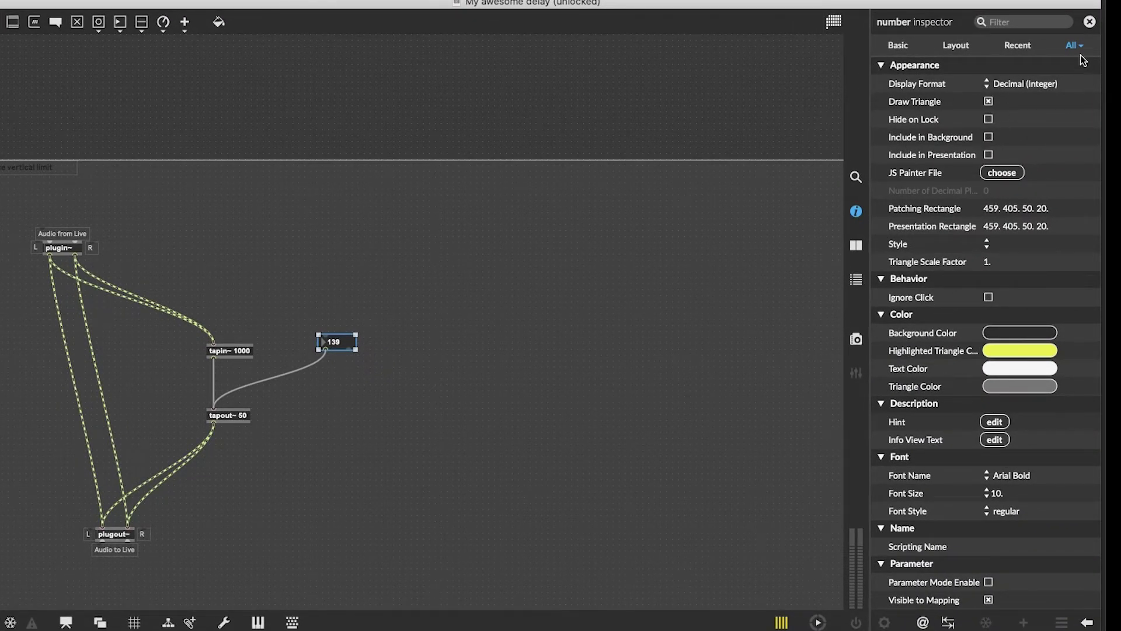
left_click(1017, 45)
left_click(1073, 45)
left_click(989, 155)
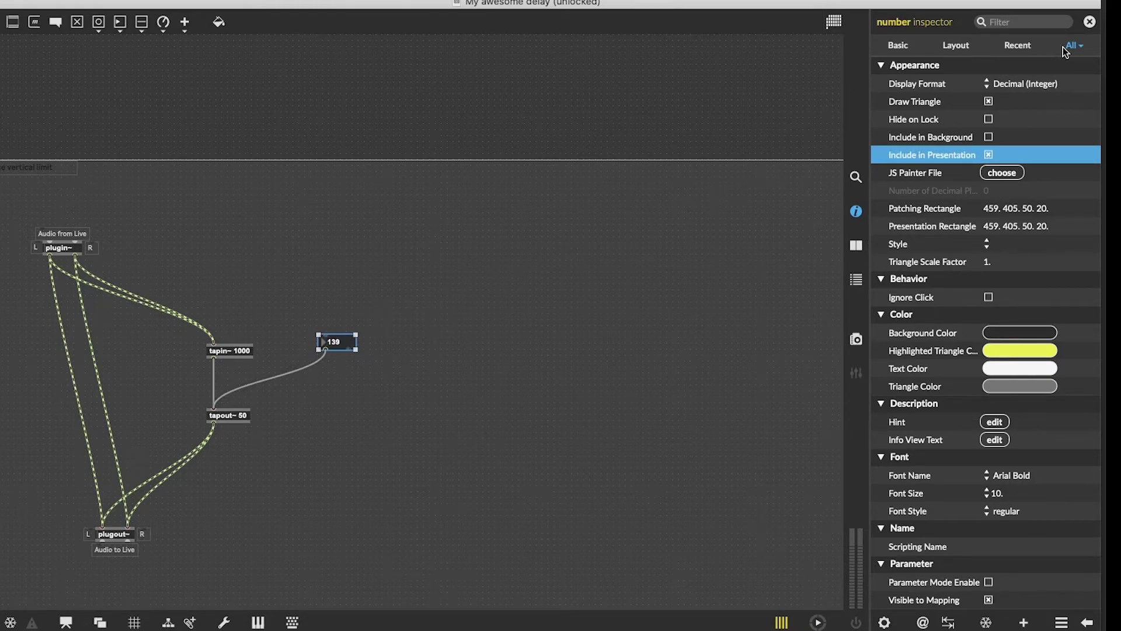
left_click(1090, 23)
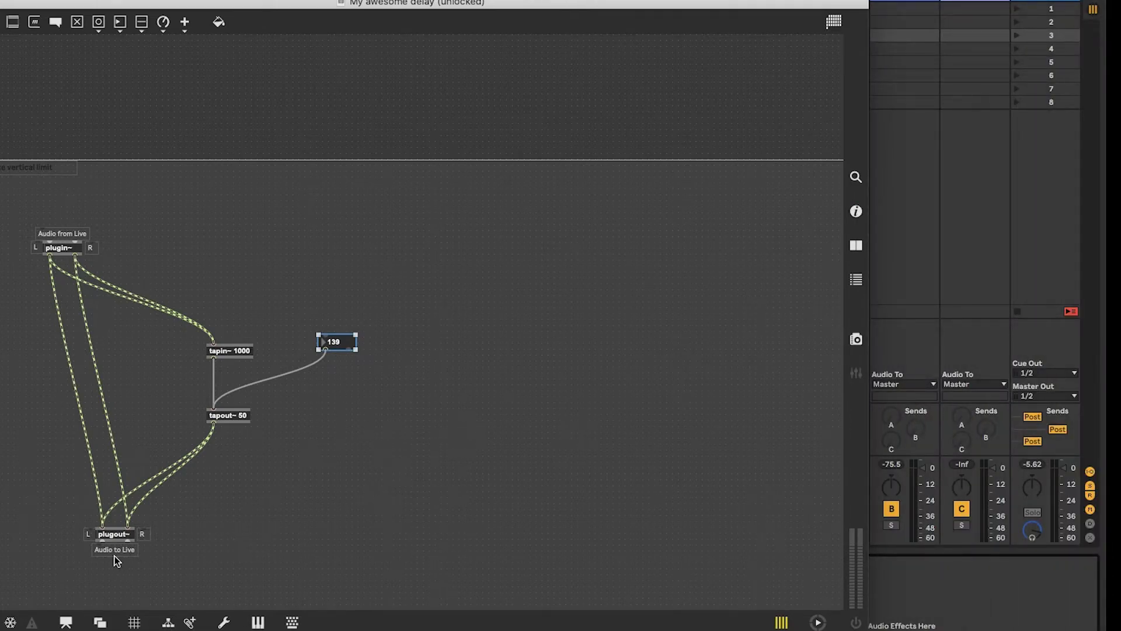
Switch to presentation mode, place the number box near the patcher's upper-left corner, and lock the patcher
left_click(66, 622)
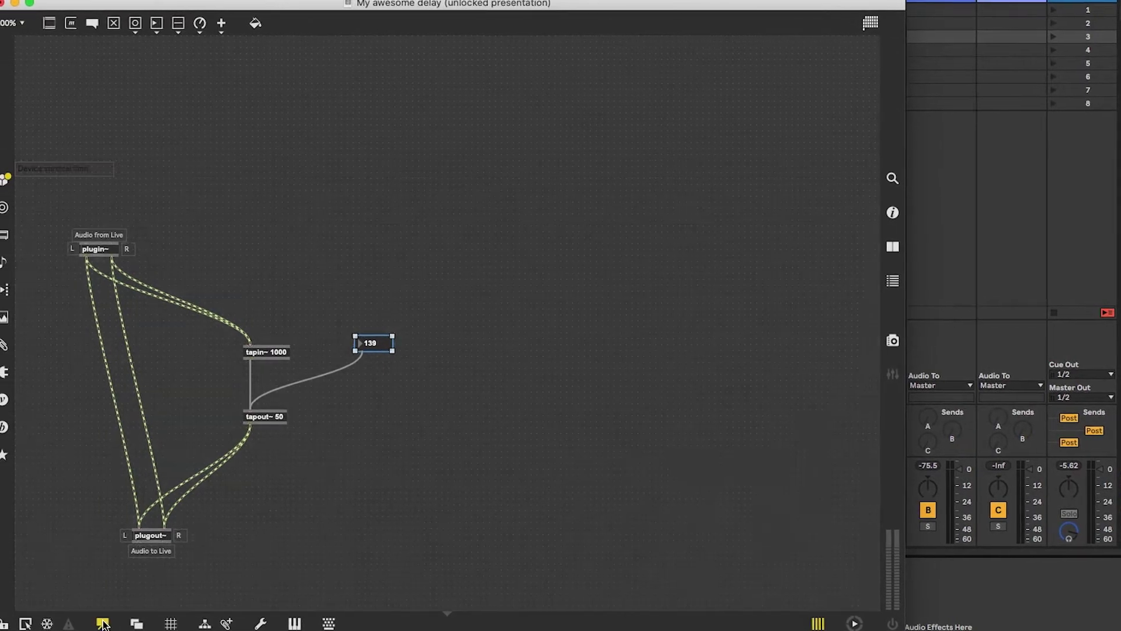
left_click_drag(389, 345, 110, 66)
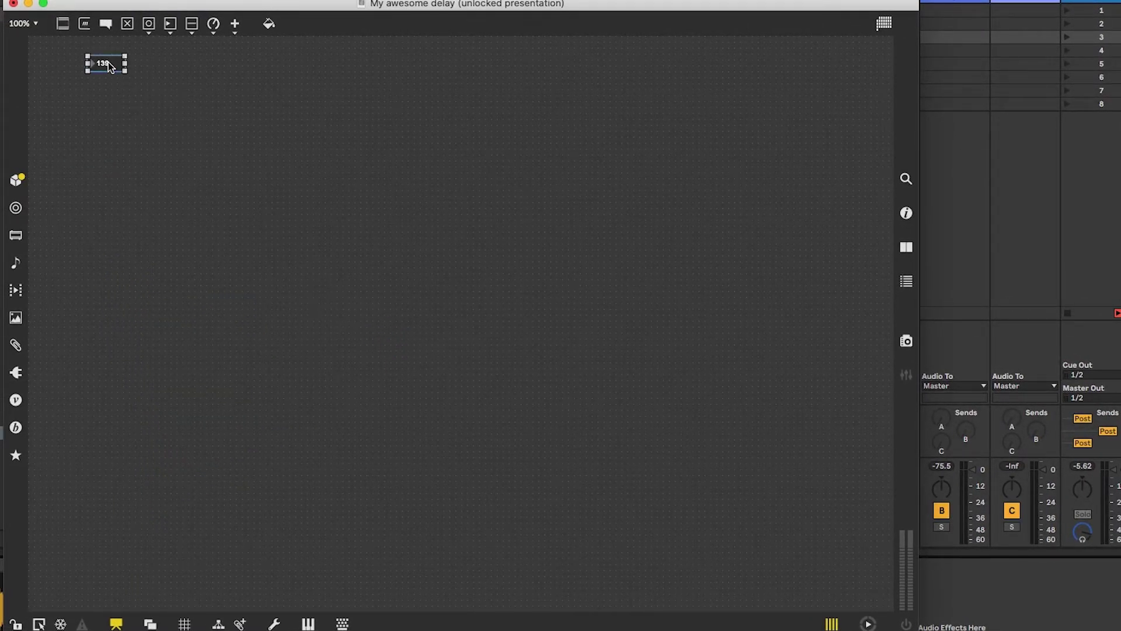
left_click(14, 623)
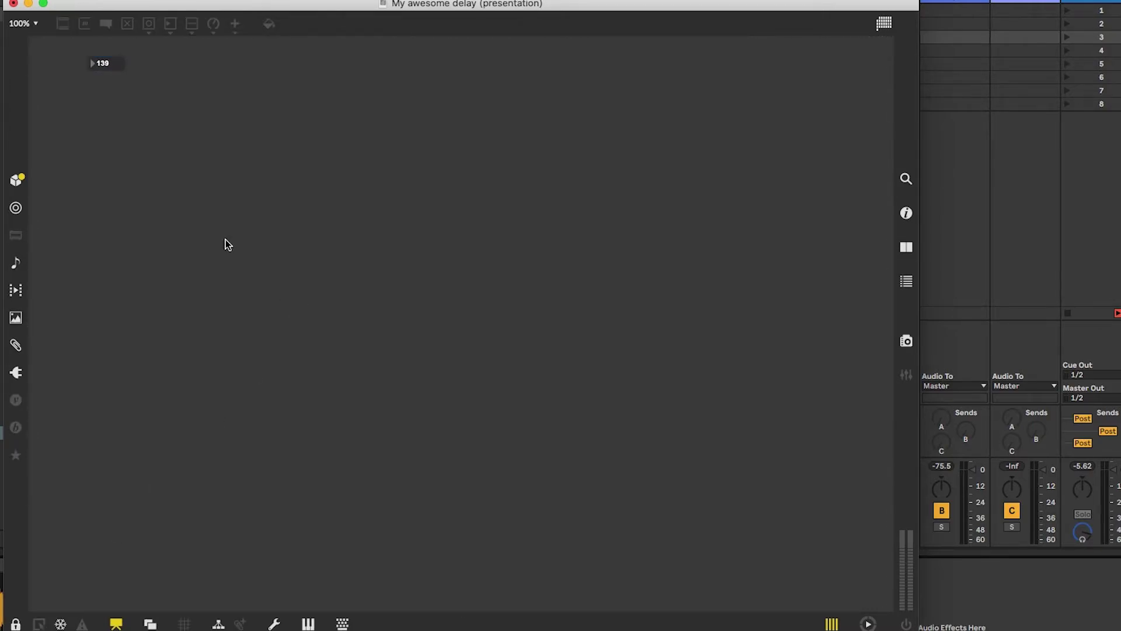
Save the My awesome delay device and close its editor to return to Live
left_click(64, 6)
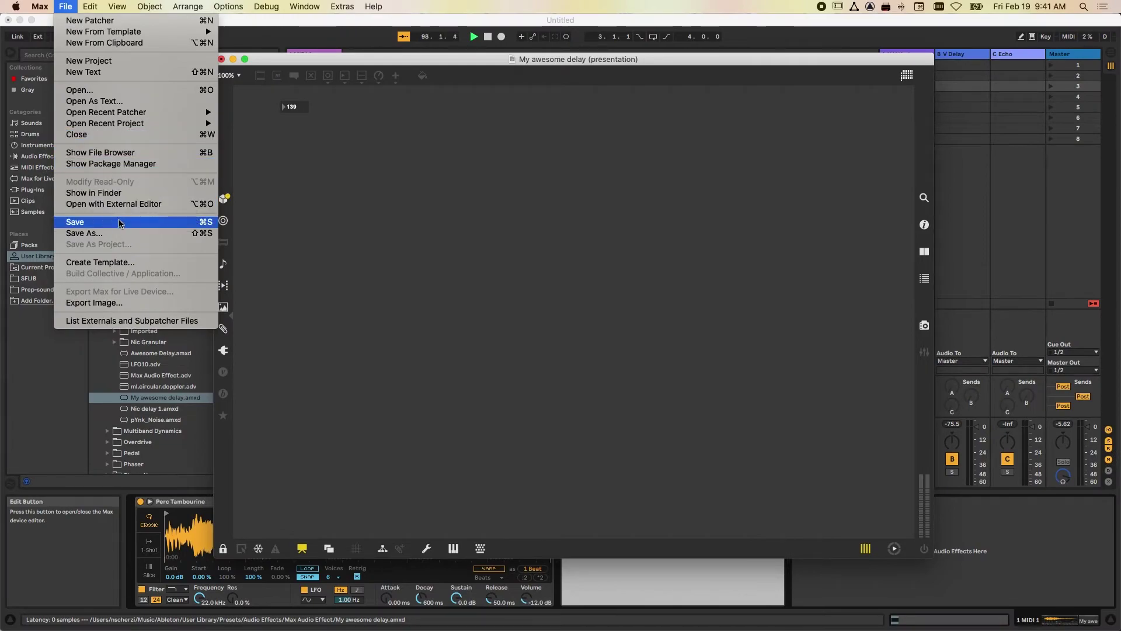
left_click(87, 222)
left_click(221, 59)
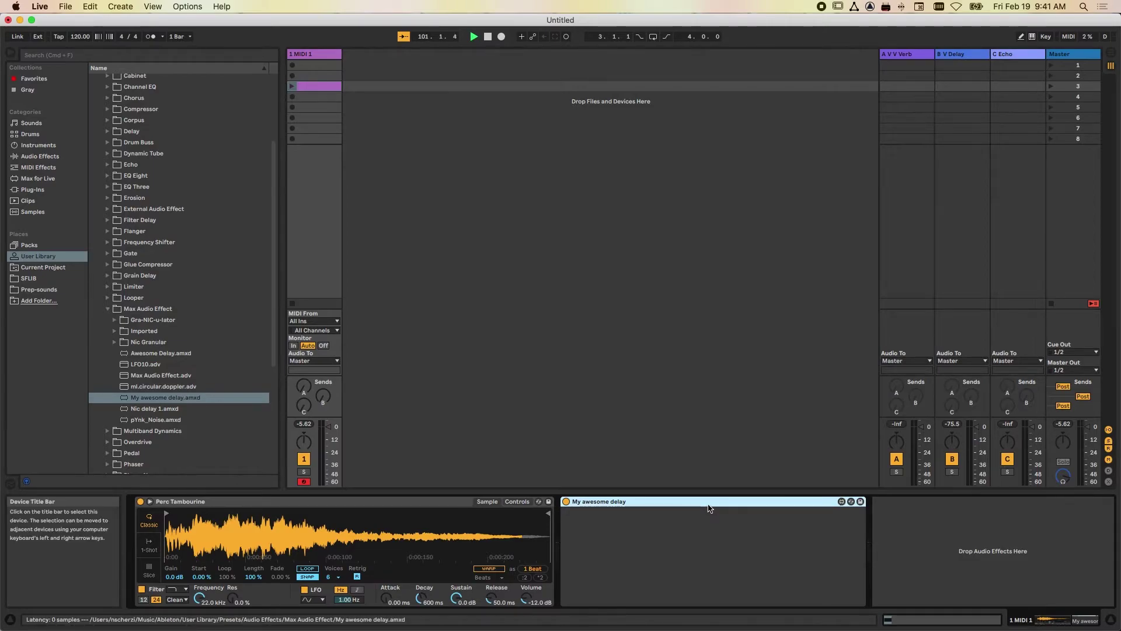
Reopen My awesome delay in the Max editor and unlock its patcher in presentation mode
left_click(841, 501)
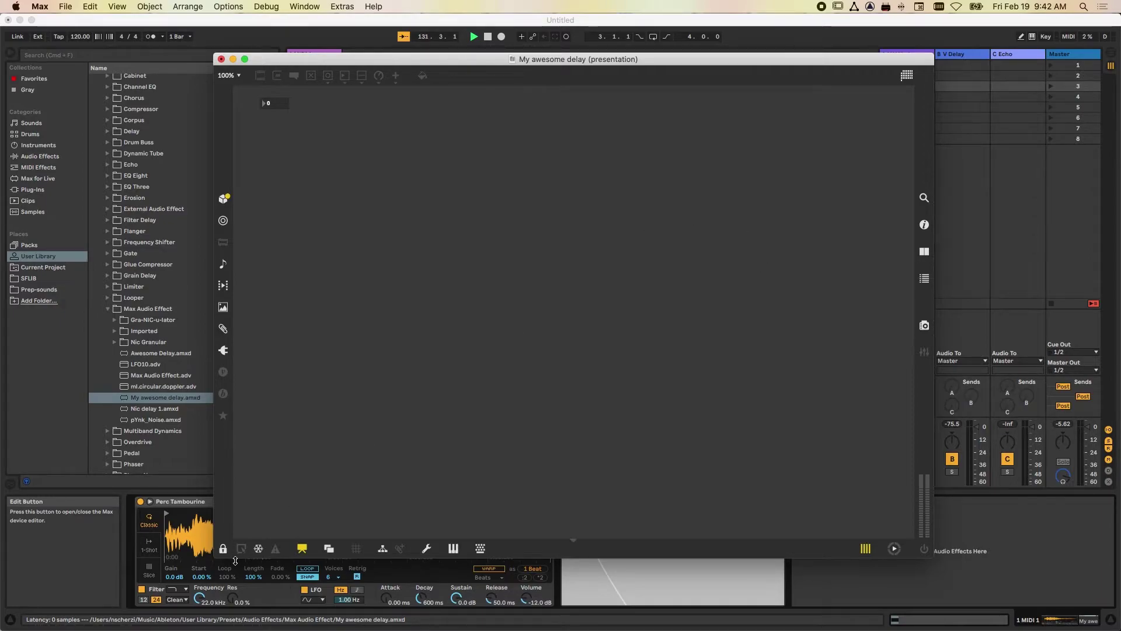
left_click(222, 548)
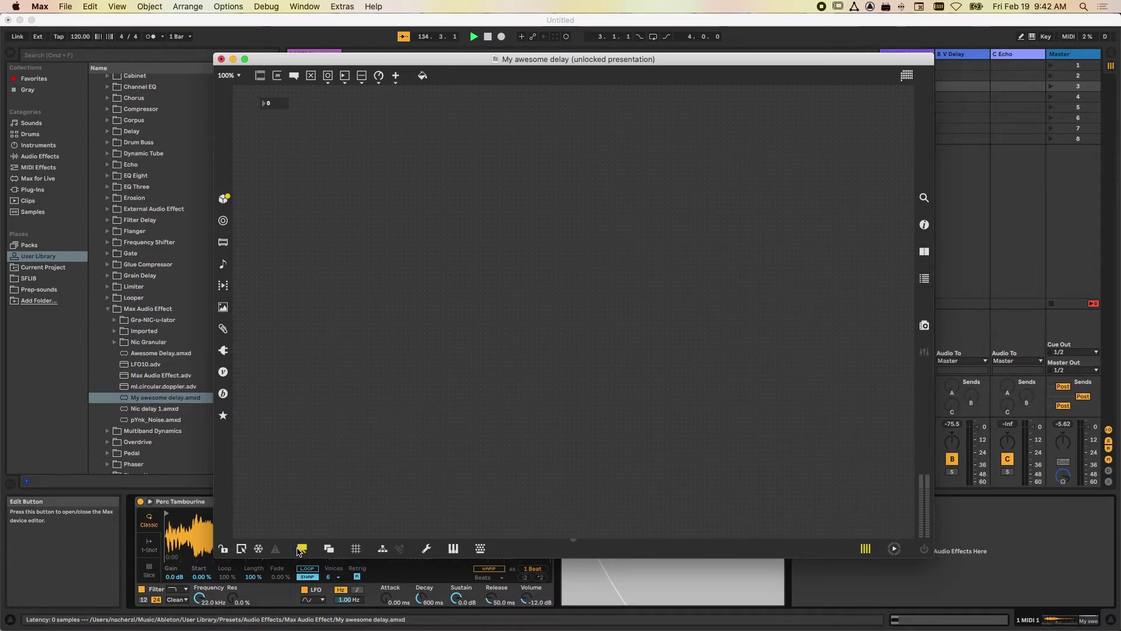
left_click(302, 551)
key("super+alt+e")
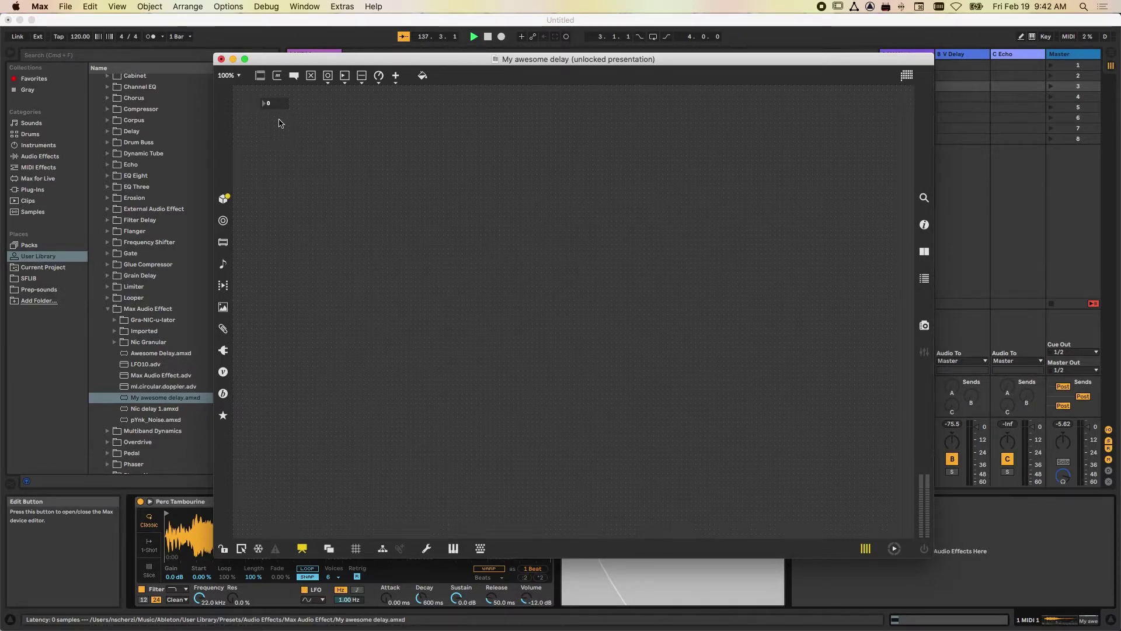
Enable Open in Presentation in the patcher's own inspector, with no object selected, and close the inspector
left_click(277, 105)
left_click(924, 226)
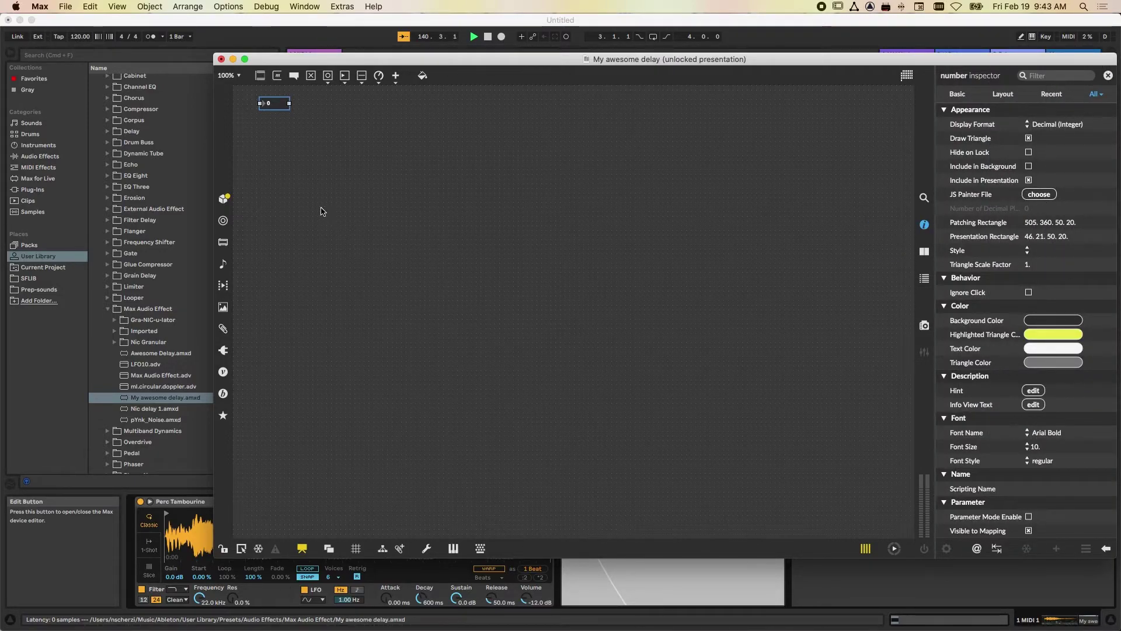
left_click(453, 173)
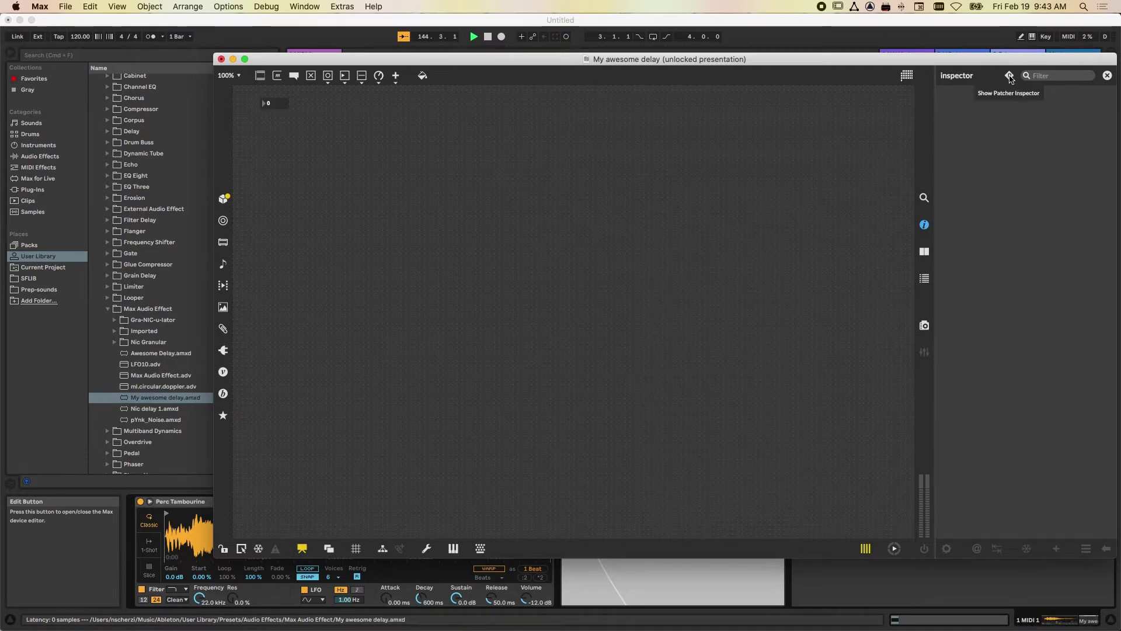
left_click(1010, 77)
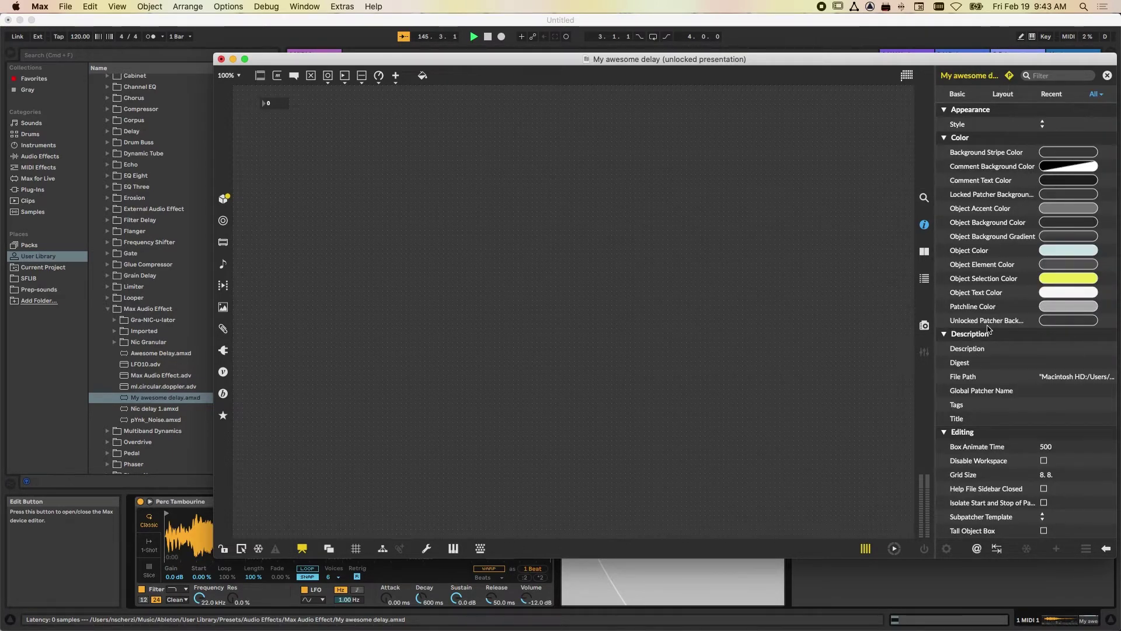
scroll(987, 328, "down", 10)
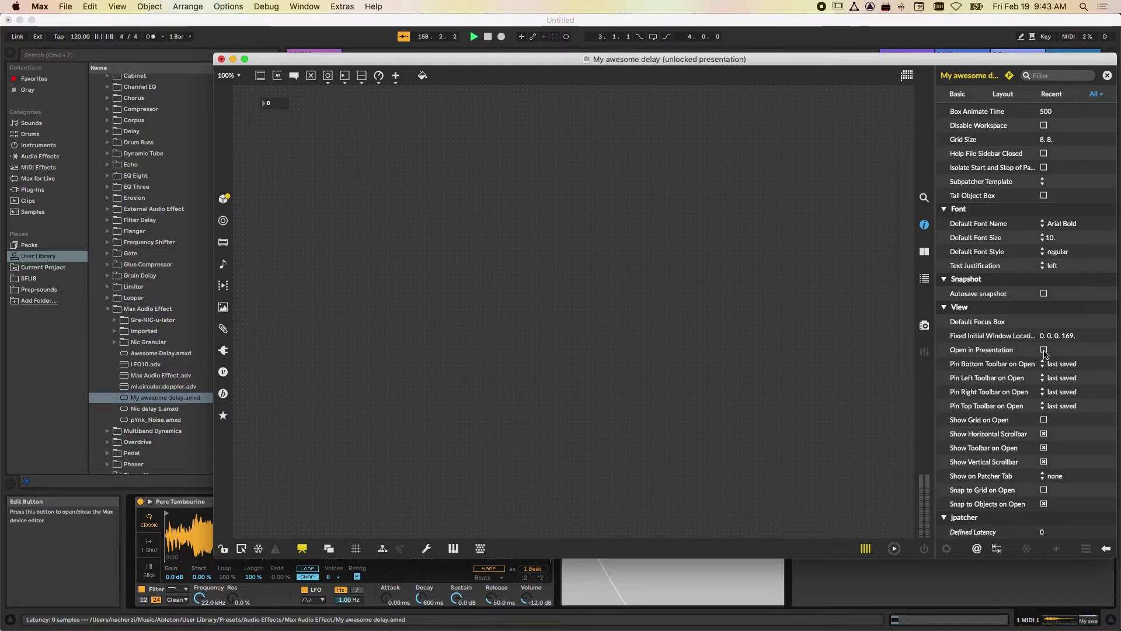
left_click(1043, 350)
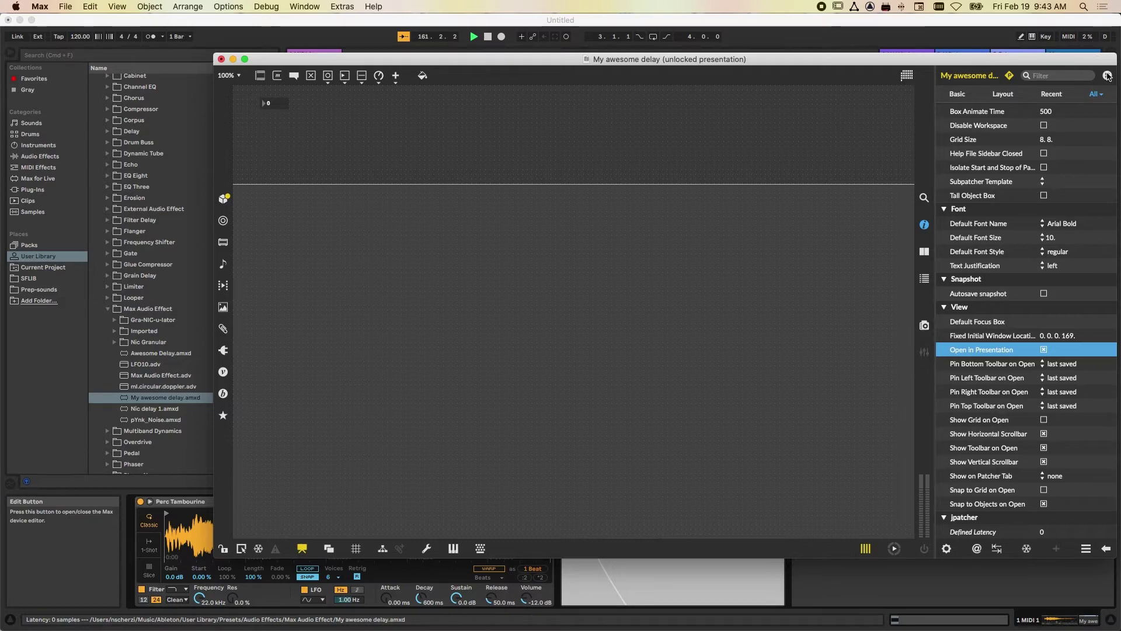
left_click(1107, 75)
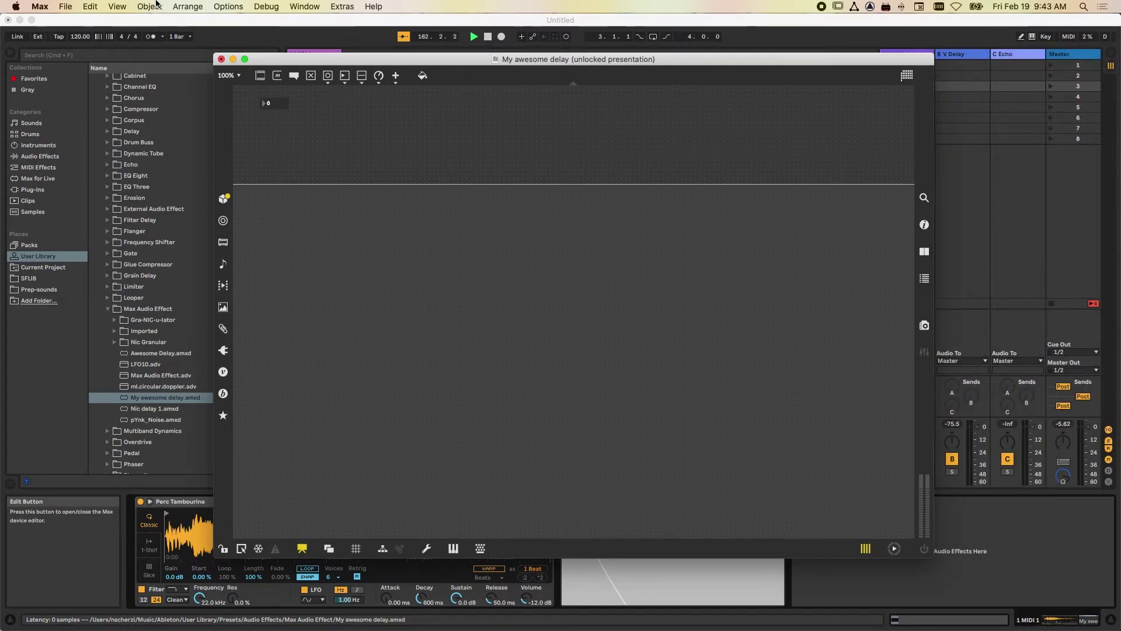
Save the device, move its editor window aside to check the number box in Live, and close the editor
left_click(64, 7)
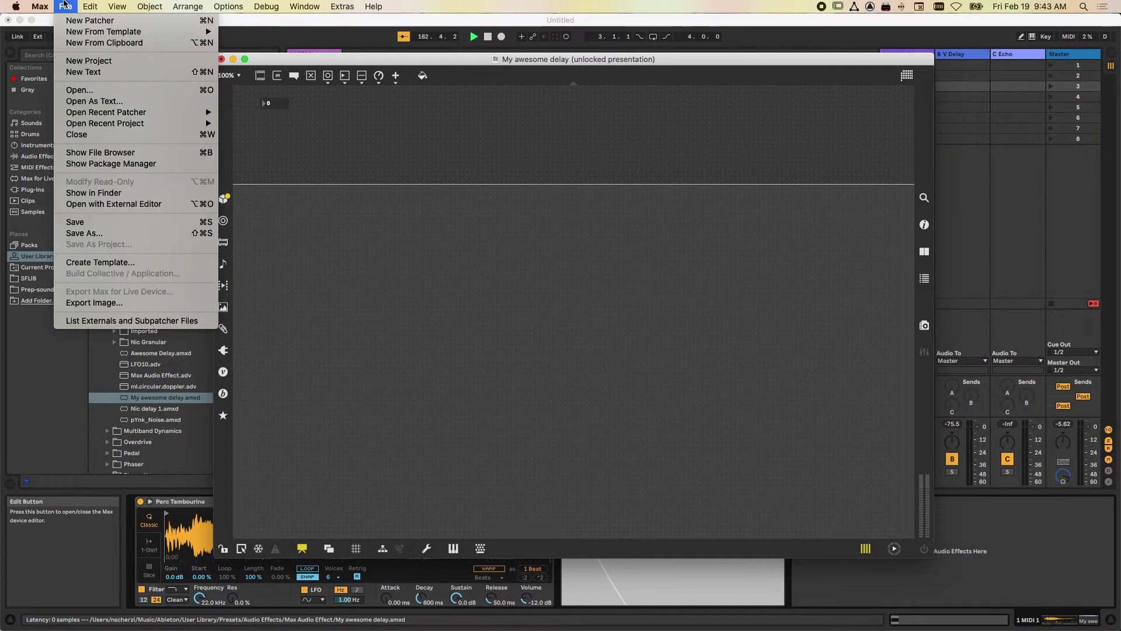
left_click(104, 222)
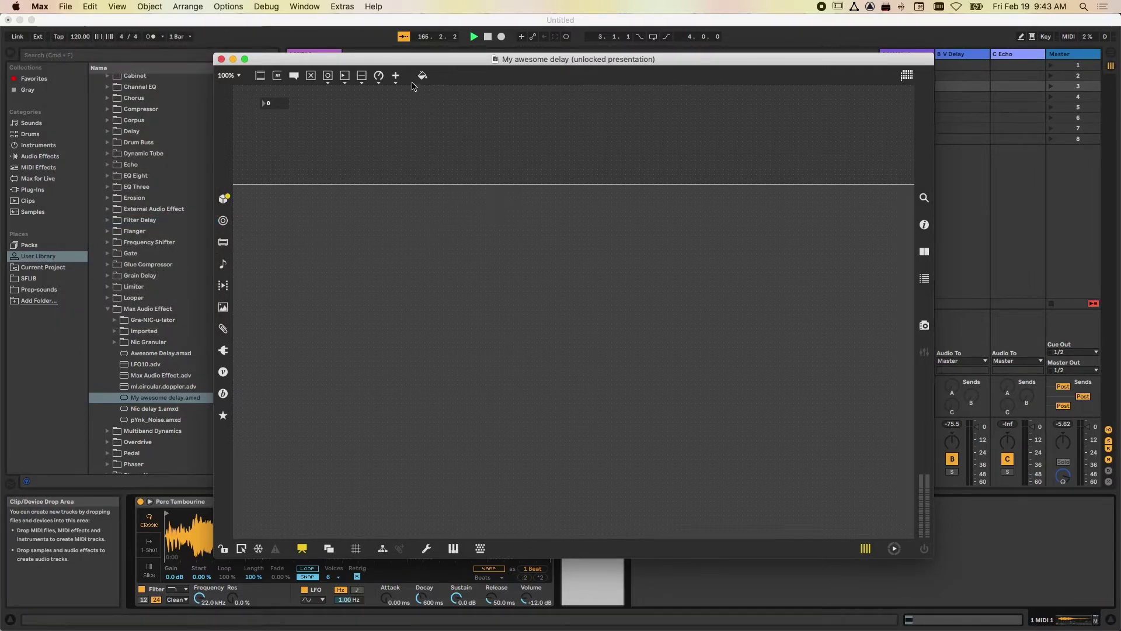
left_click_drag(392, 59, 113, 82)
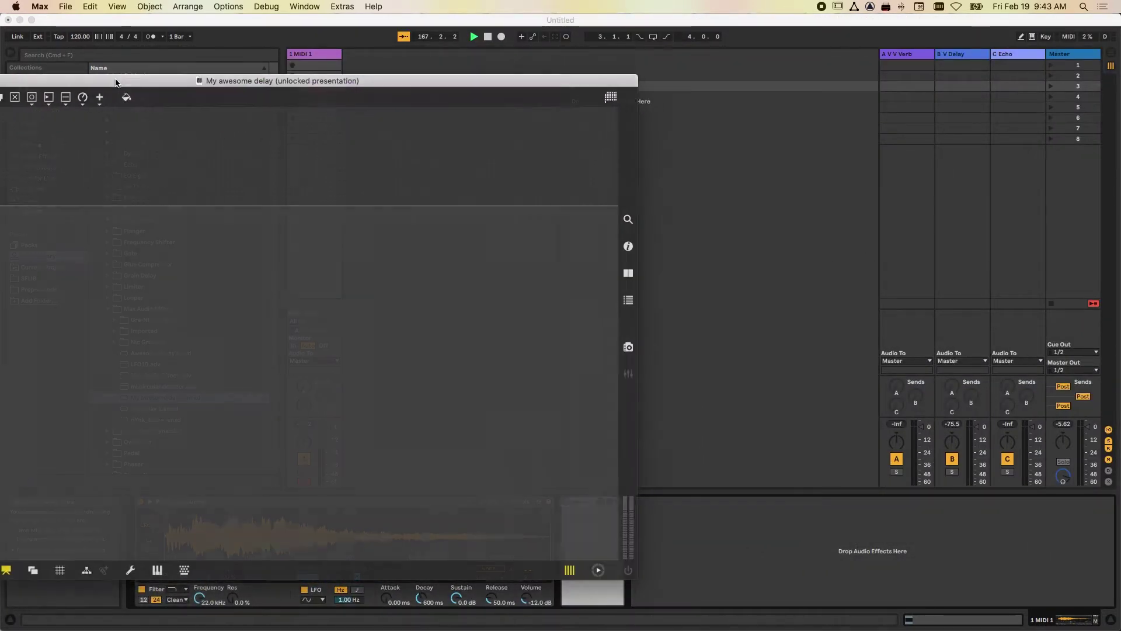
left_click_drag(498, 80, 232, 77)
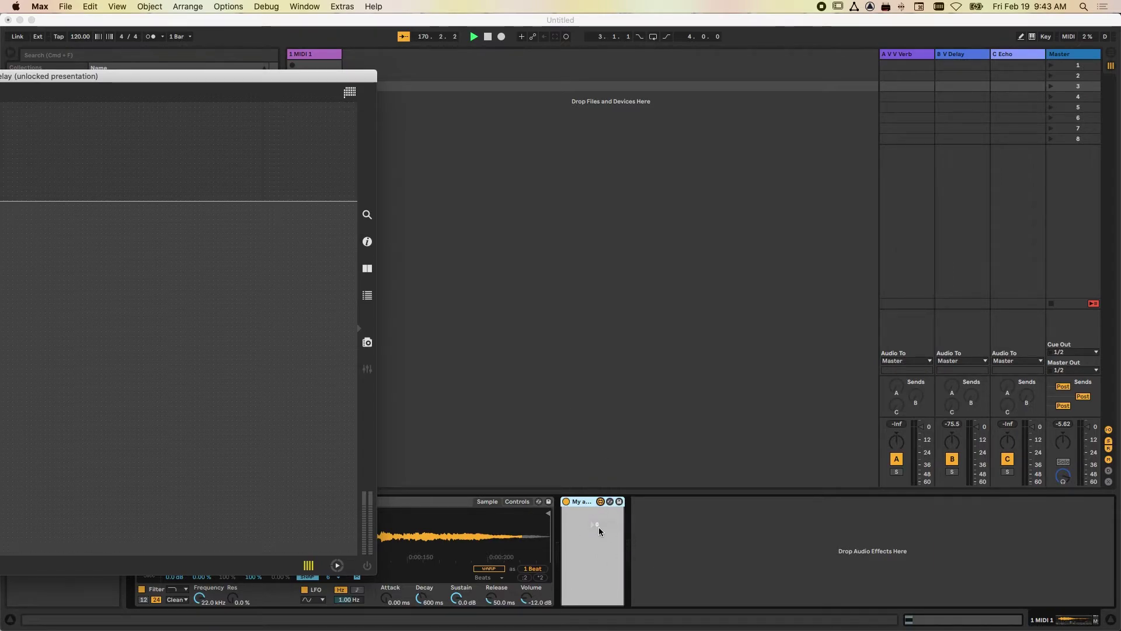
double_click(170, 75)
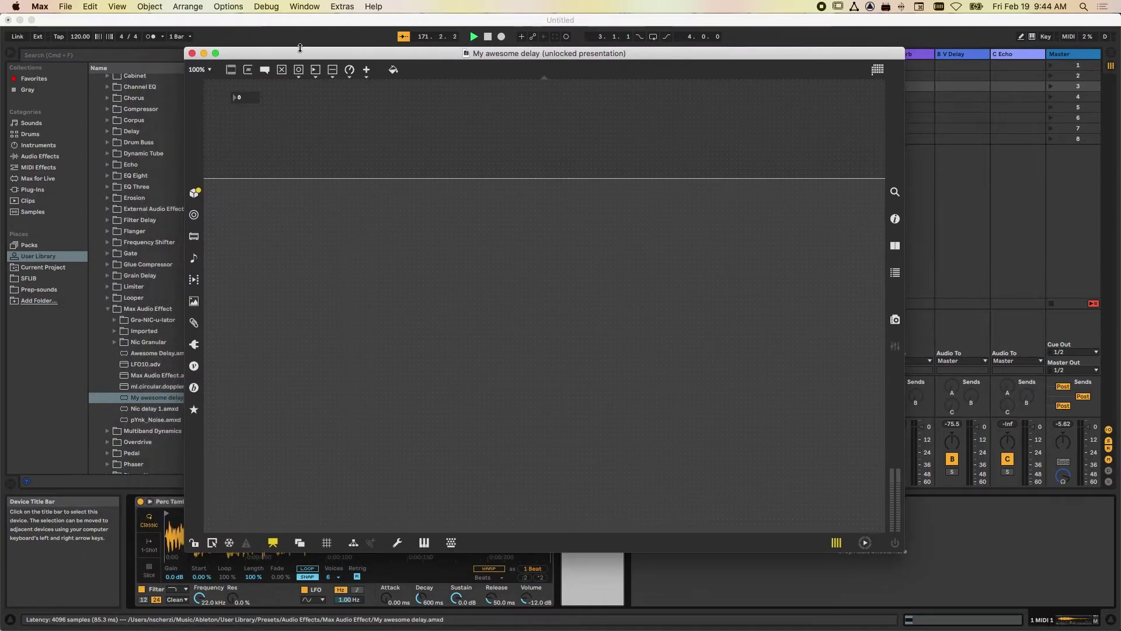
left_click(192, 53)
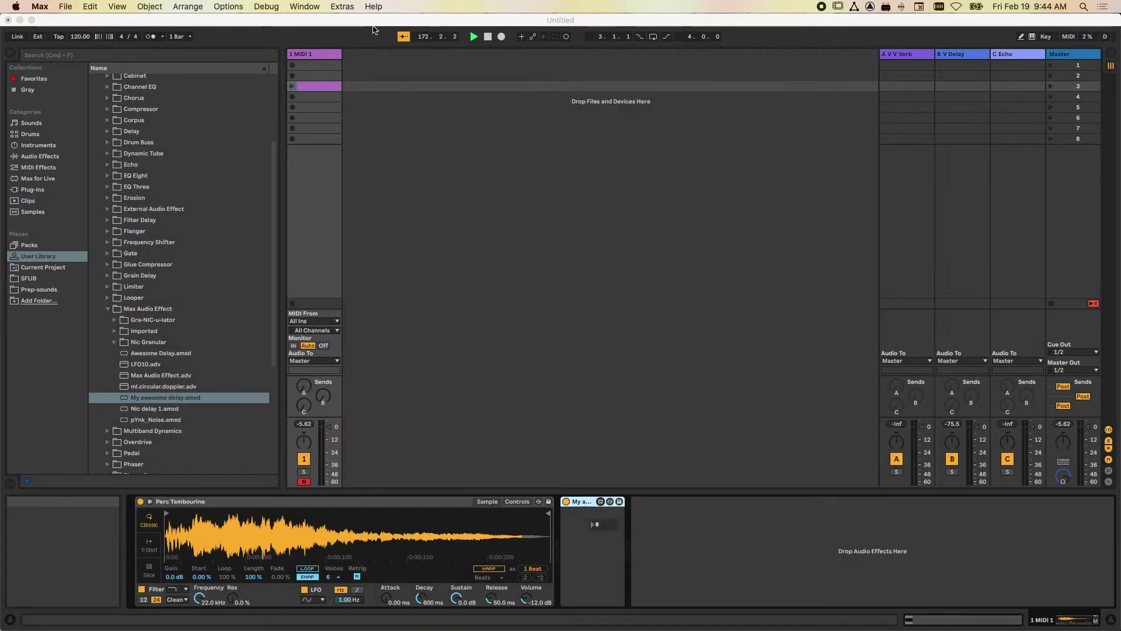
left_click(372, 29)
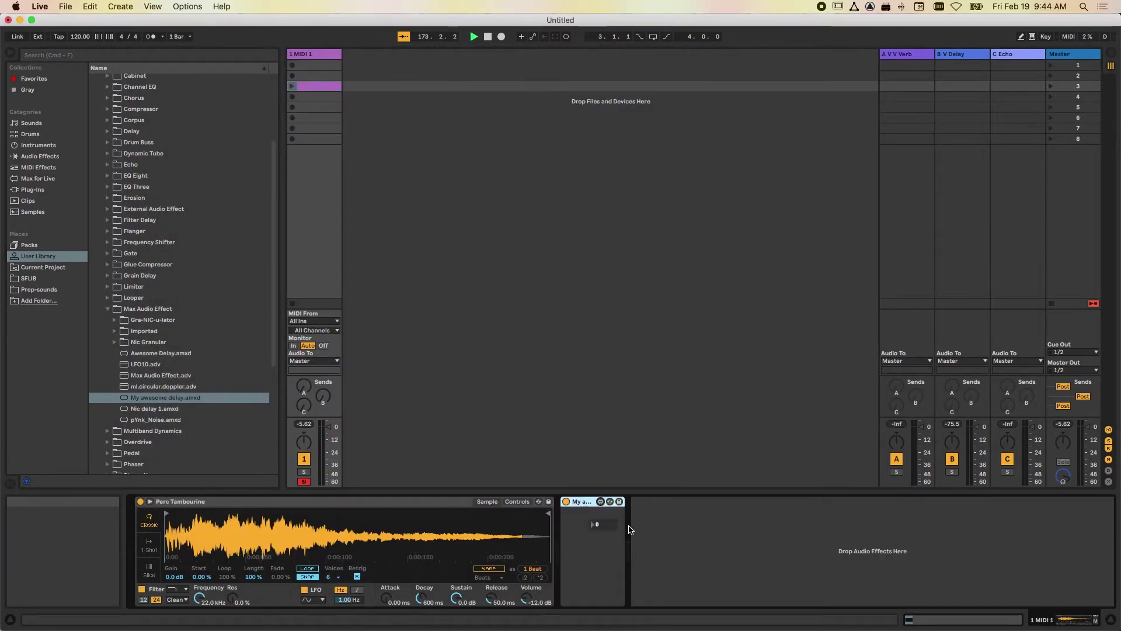
left_click(603, 528)
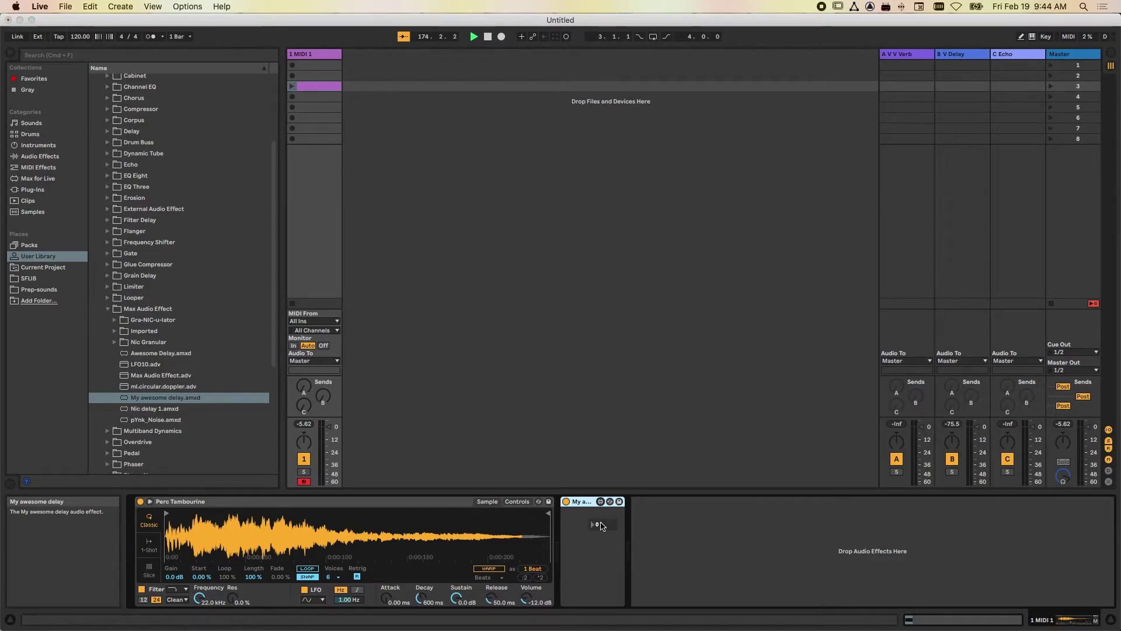
left_click(600, 501)
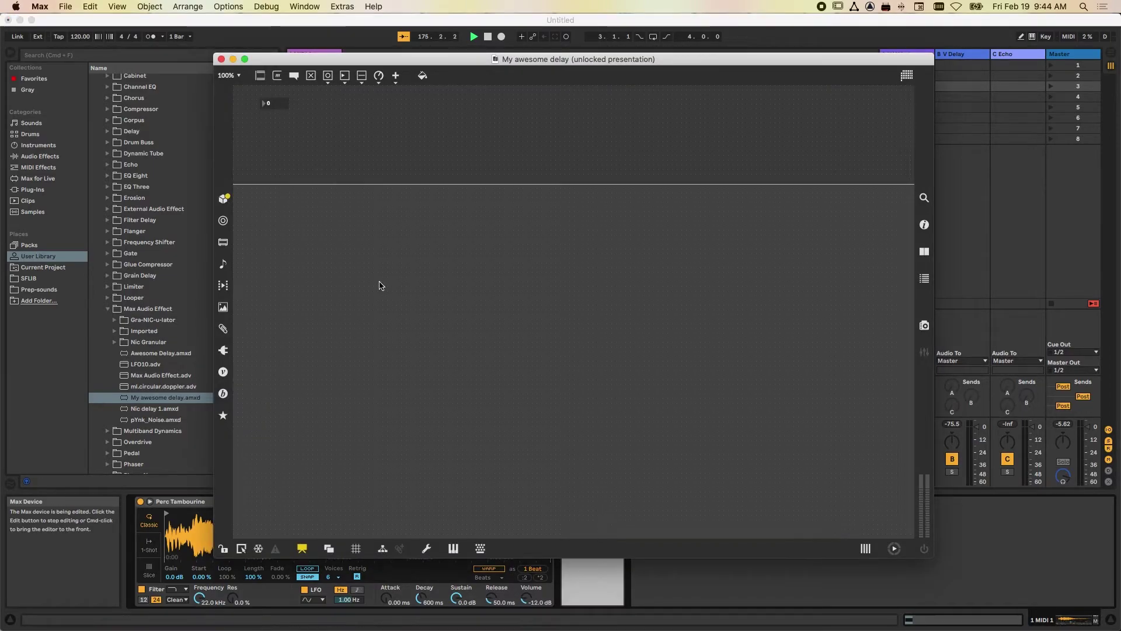
left_click(221, 59)
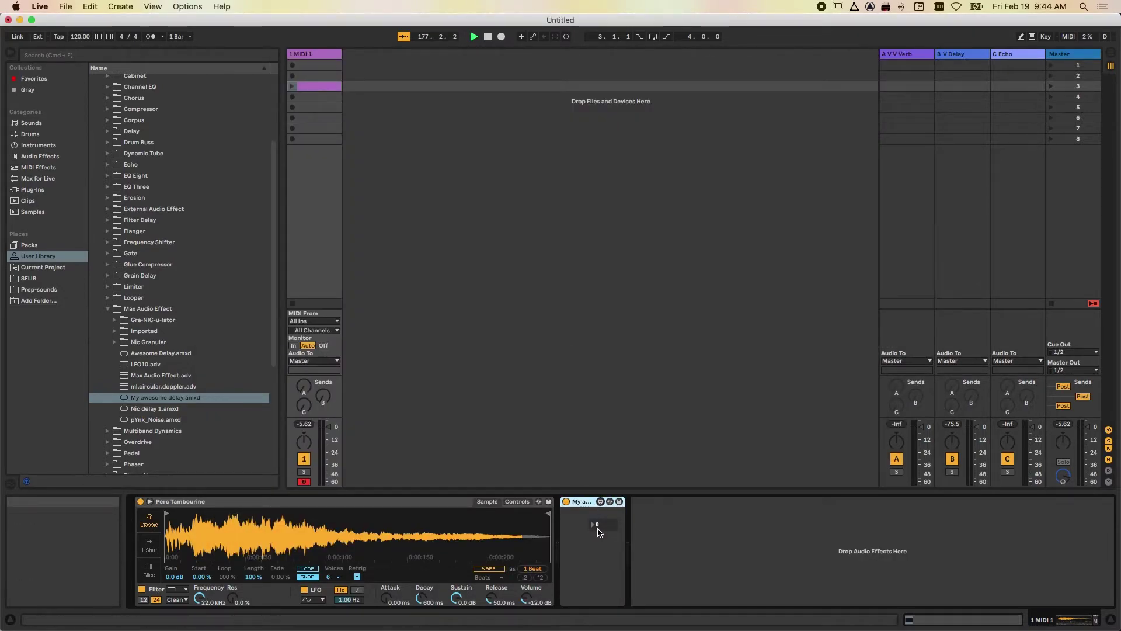
Play the clip on the 1 MIDI track and test different delay times with the number box on the My awesome delay device
left_click(293, 86)
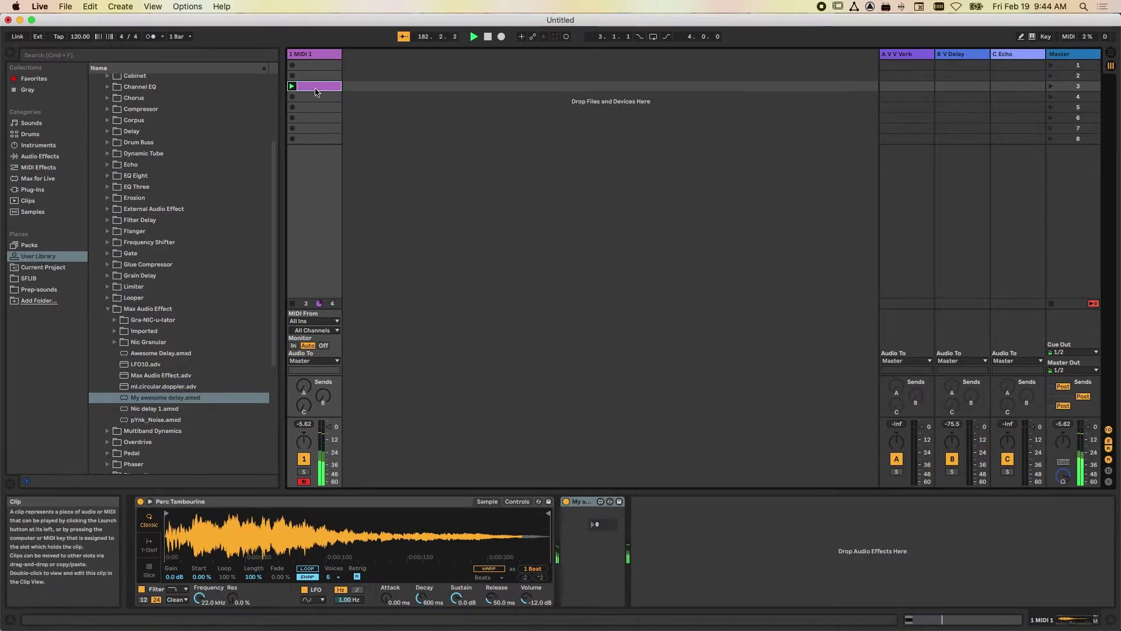
left_click(598, 525)
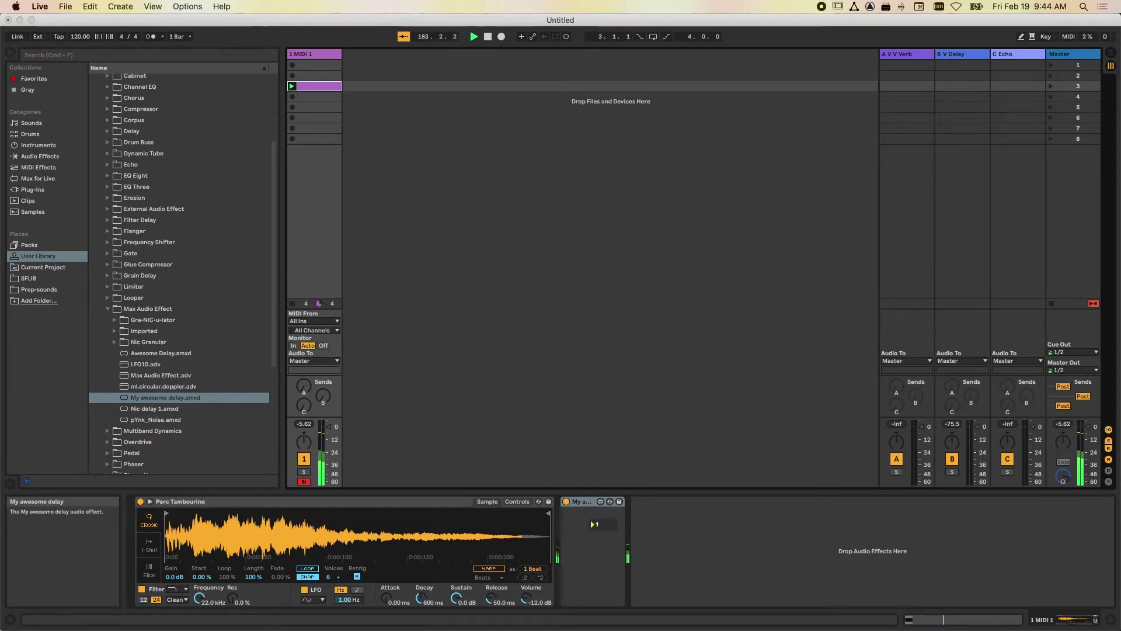
left_click_drag(598, 525, 602, 435)
left_click_drag(602, 476, 601, 522)
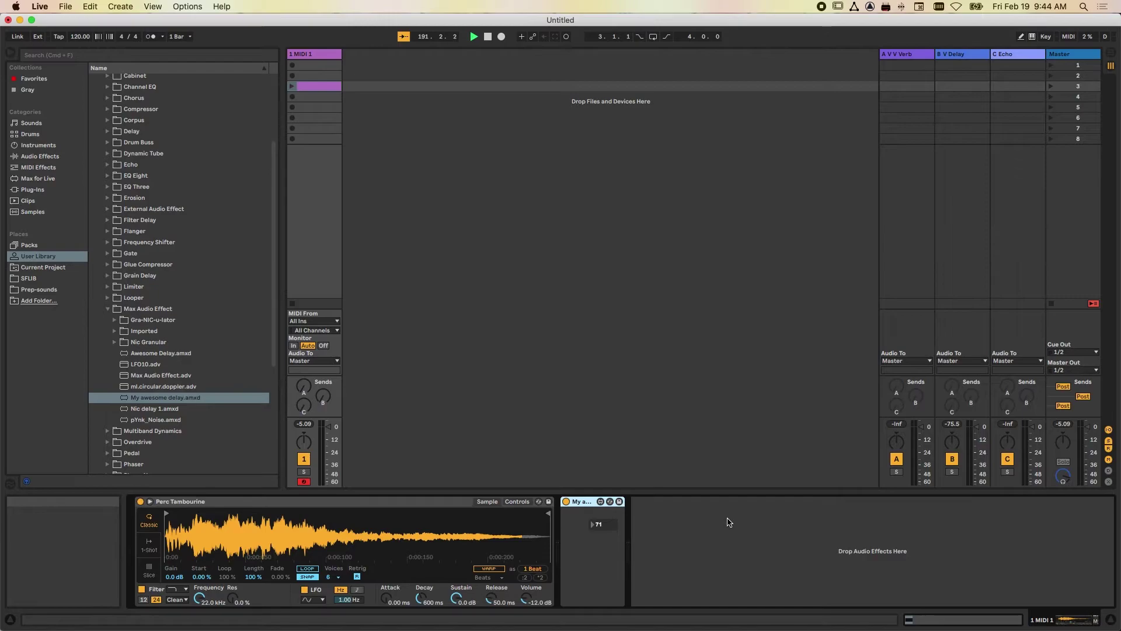
Reopen My awesome delay in the Max editor and switch from presentation mode to patching mode
left_click(619, 501)
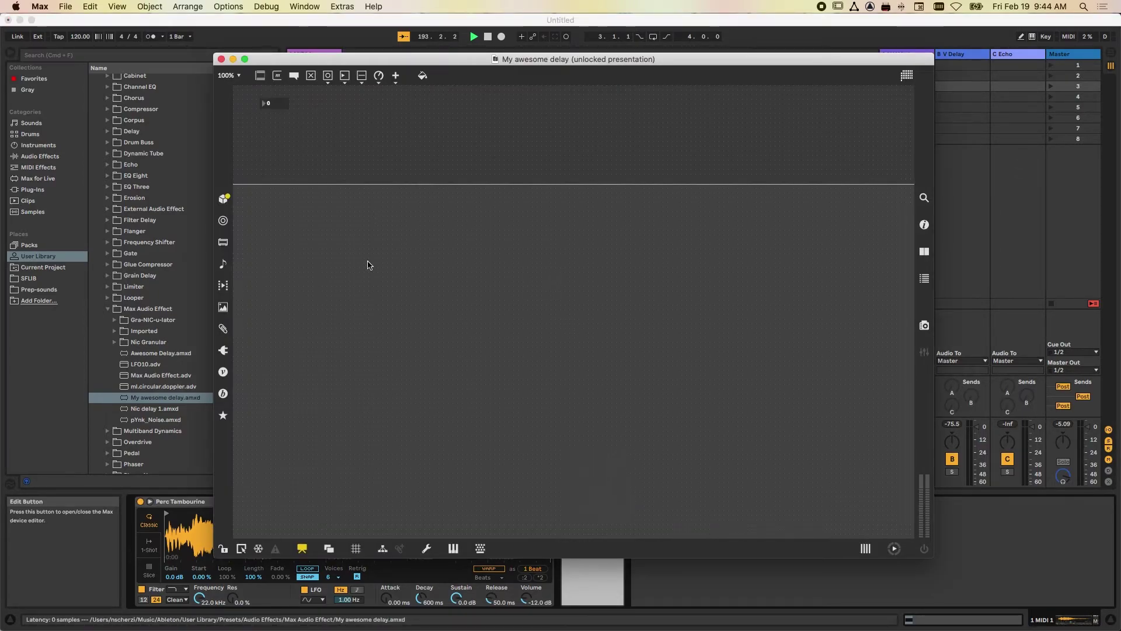
left_click(301, 549)
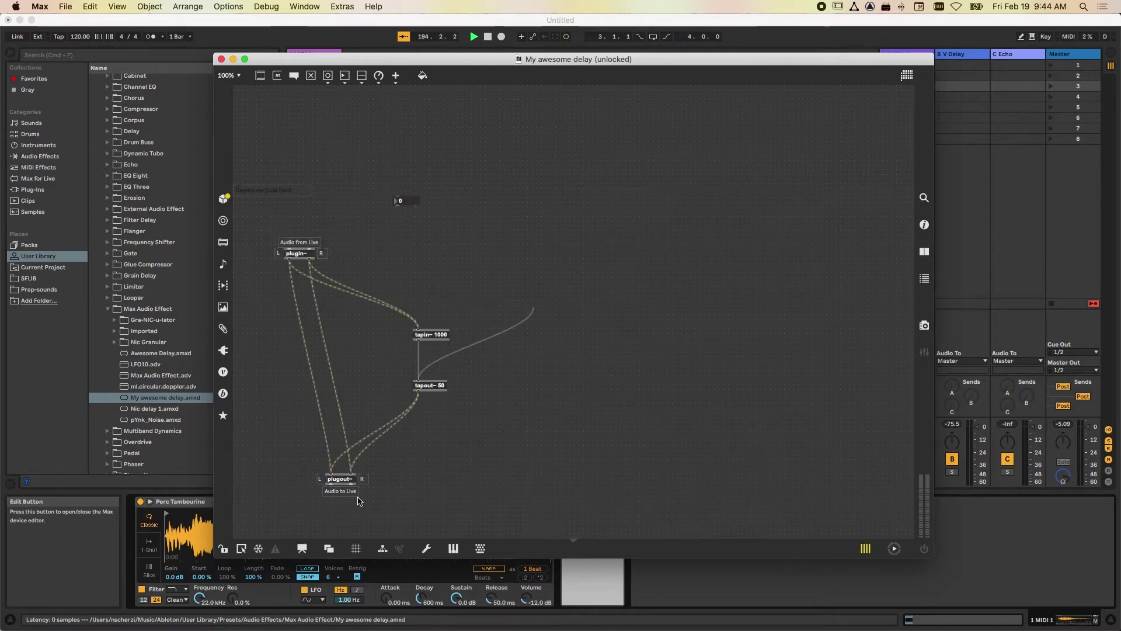
mouse_move(542, 301)
left_mouse_down()
mouse_move(532, 277)
mouse_move(539, 307)
left_mouse_up()
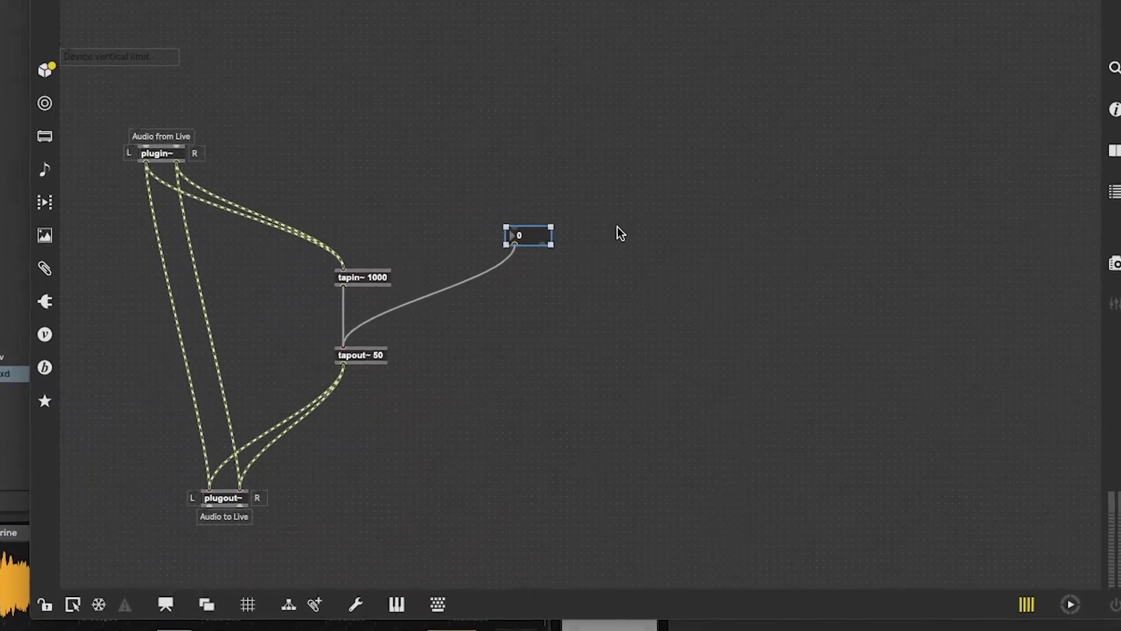
key("super+e")
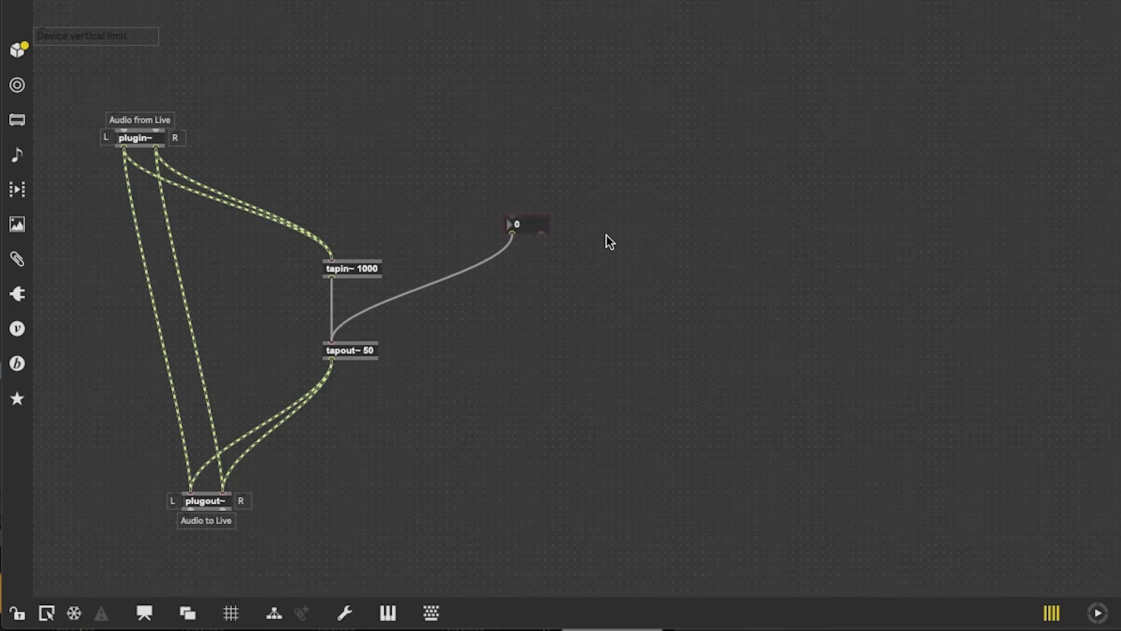
Add a live.dial object beside the number box in the patcher
type("n")
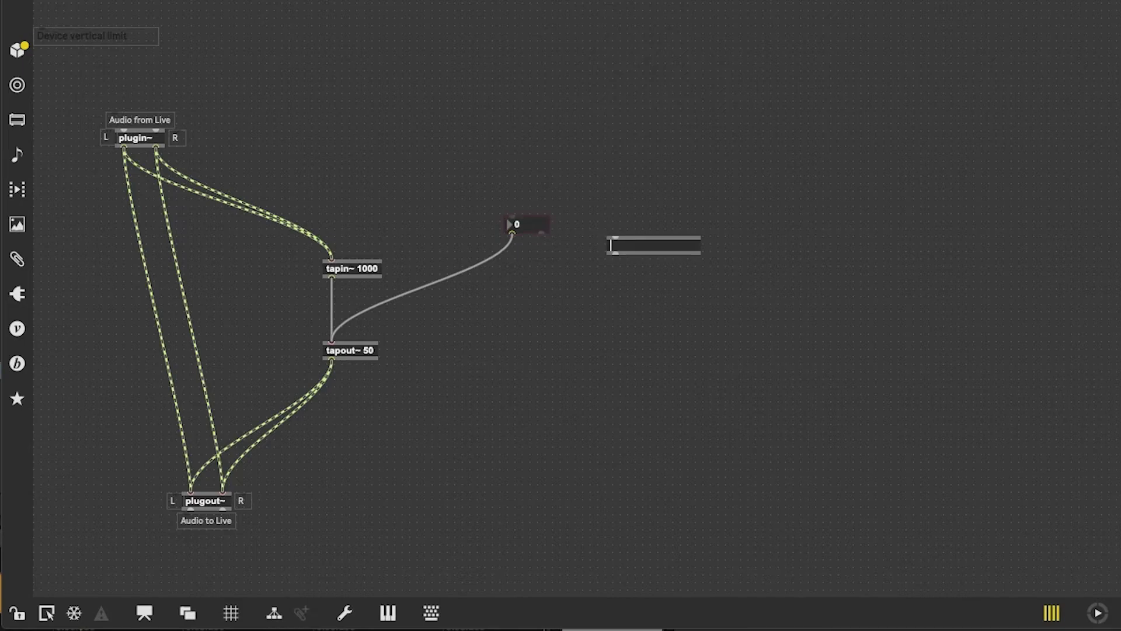
type("live")
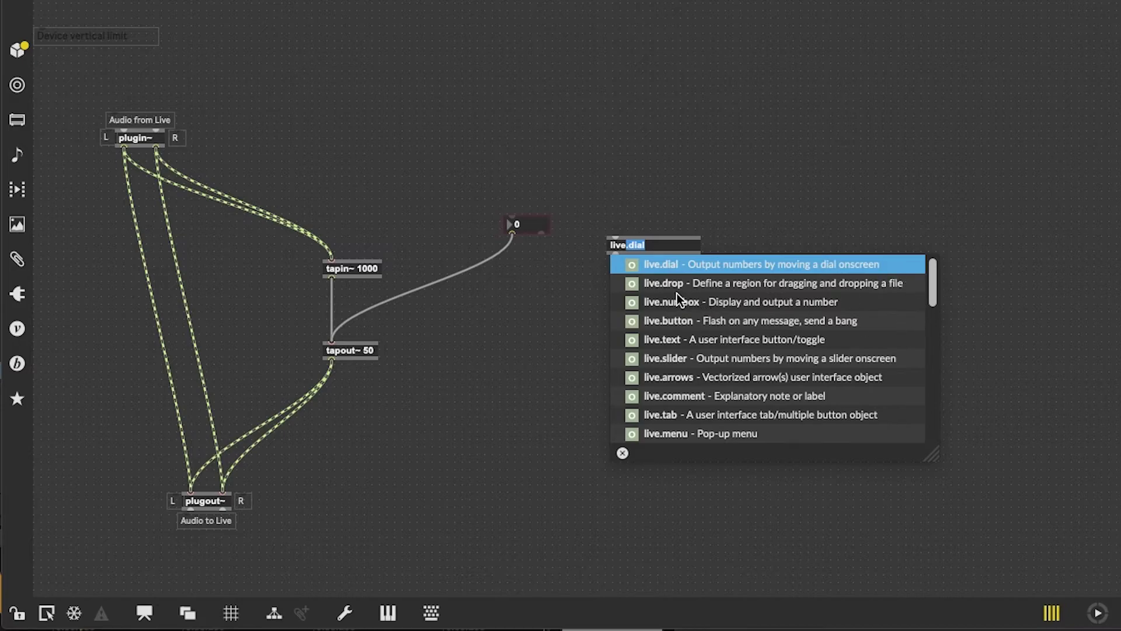
mouse_move(931, 292)
left_mouse_down()
mouse_move(943, 390)
mouse_move(934, 375)
mouse_move(952, 293)
left_mouse_up()
left_click(628, 267)
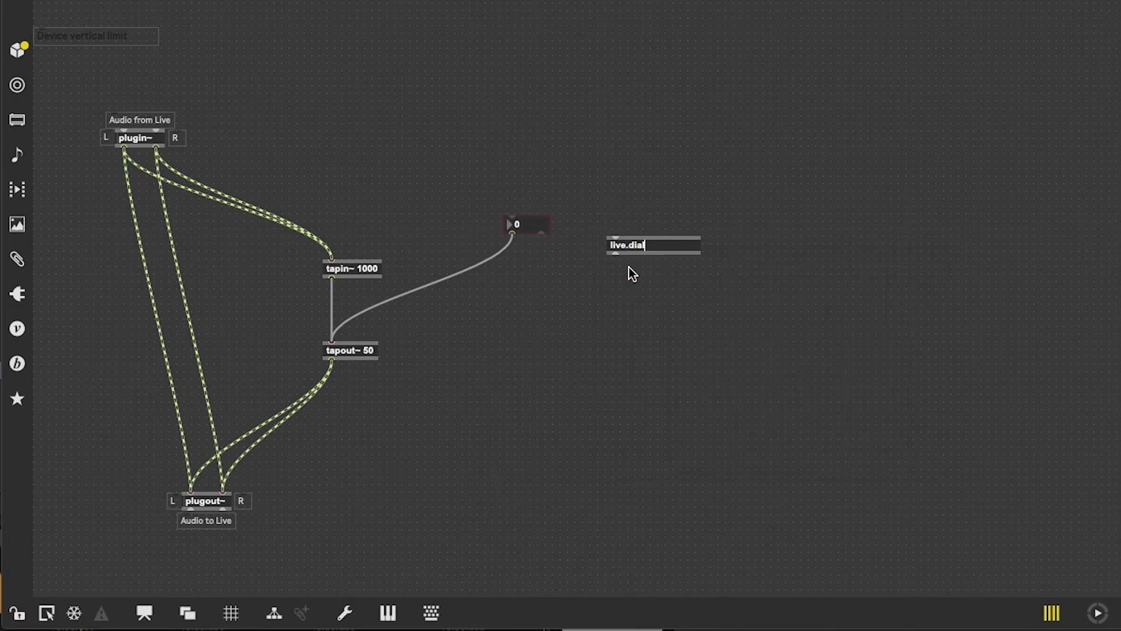
left_click(658, 190)
left_click_drag(628, 273, 623, 243)
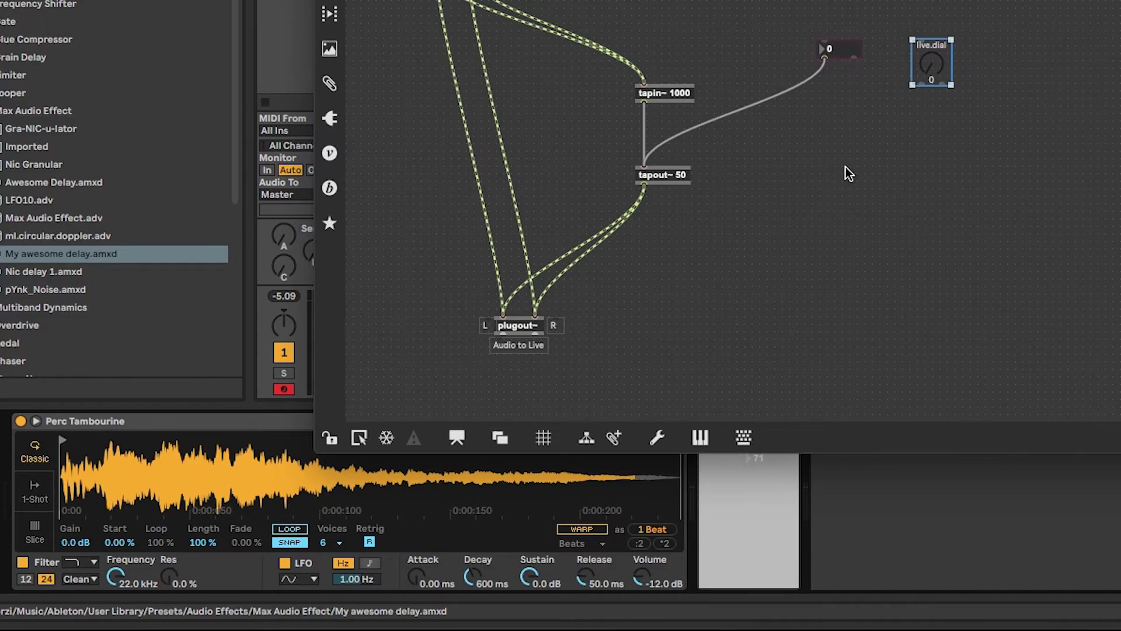
Connect the live.dial's first outlet to the tapout~ 50 inlet and delete the number box
left_click(898, 151)
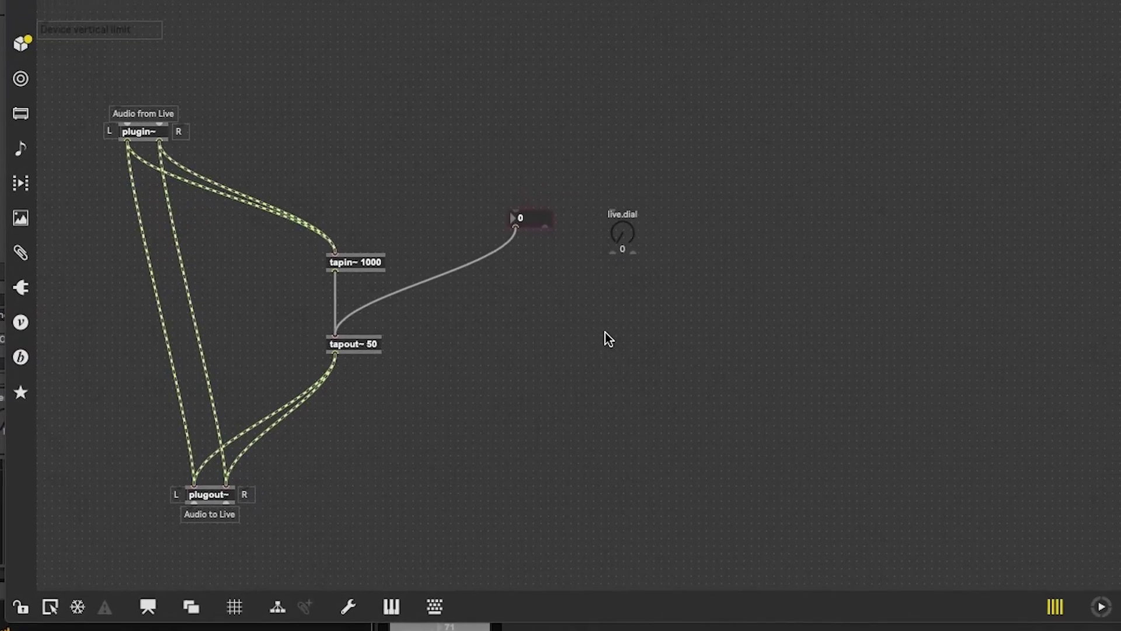
mouse_move(604, 258)
mouse_move(604, 258)
left_mouse_down()
mouse_move(426, 293)
mouse_move(333, 334)
left_mouse_up()
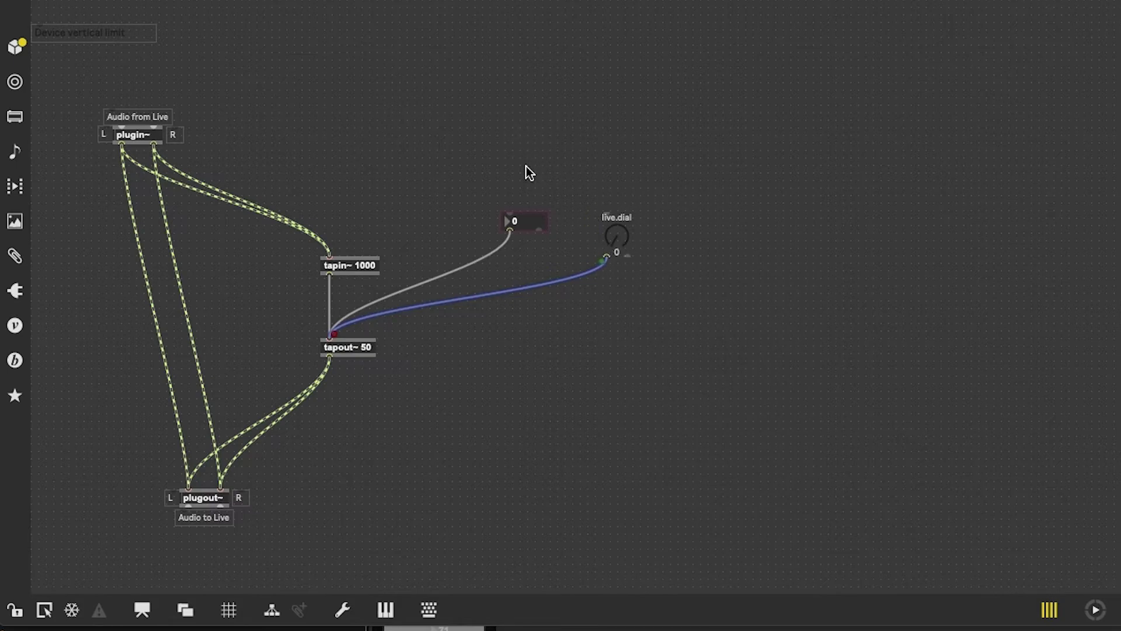
left_click_drag(512, 169, 528, 205)
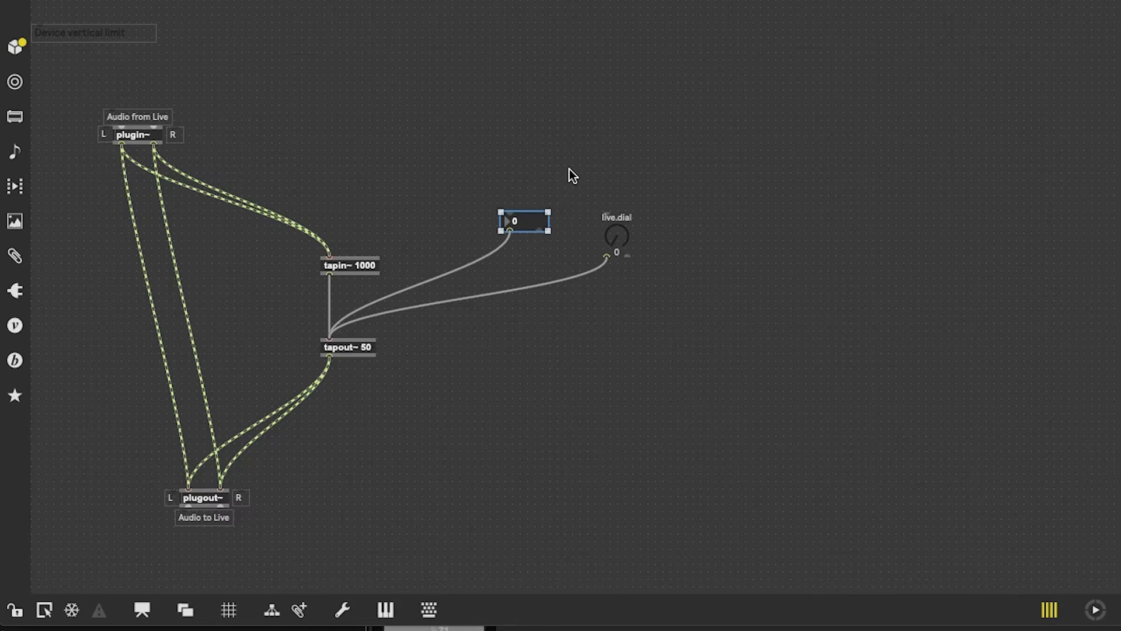
key("BackSpace")
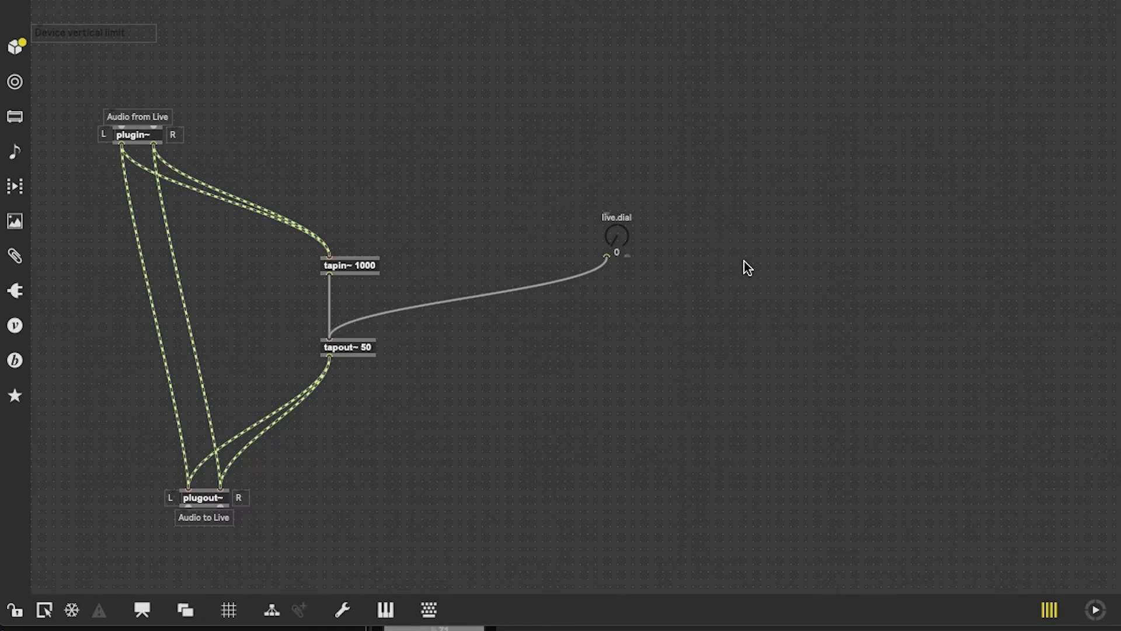
Lock the patcher, turn the live.dial up and down to test its range, and unlock the patcher again
left_click(14, 610)
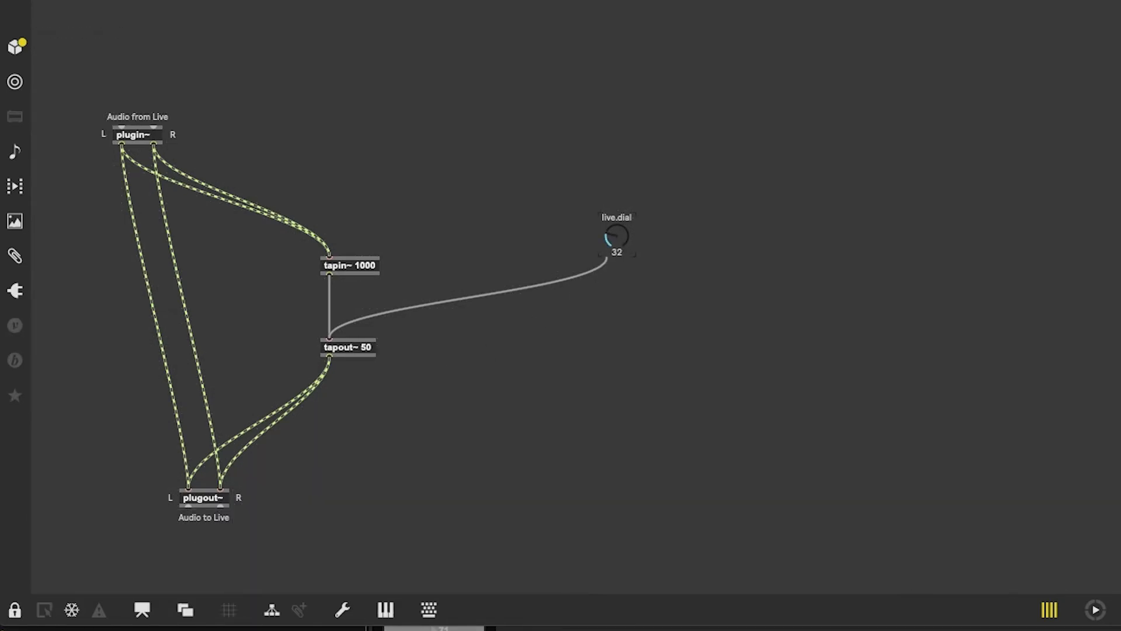
left_click_drag(616, 235, 617, 287)
left_click_drag(616, 236, 616, 278)
mouse_move(617, 236)
left_mouse_down()
mouse_move(617, 169)
mouse_move(617, 239)
left_mouse_up()
mouse_move(616, 245)
left_mouse_down()
mouse_move(616, 175)
mouse_move(617, 239)
left_mouse_up()
left_click(15, 609)
Open the live.dial's inspector and examine its Parameter settings, including the Long Name description
left_click(619, 244)
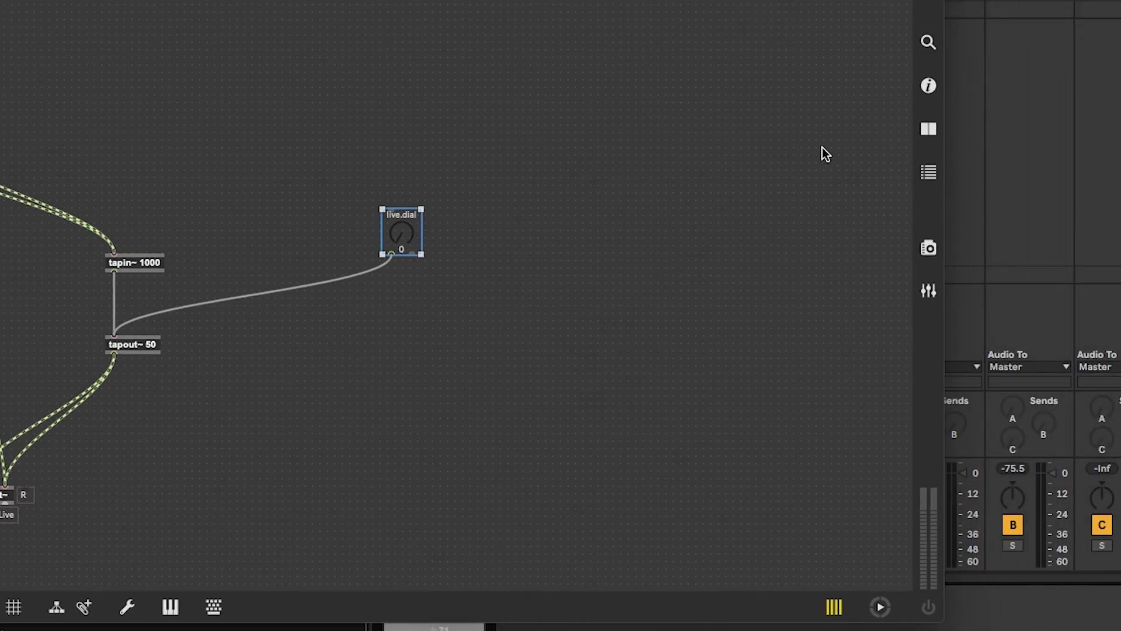
left_click(929, 86)
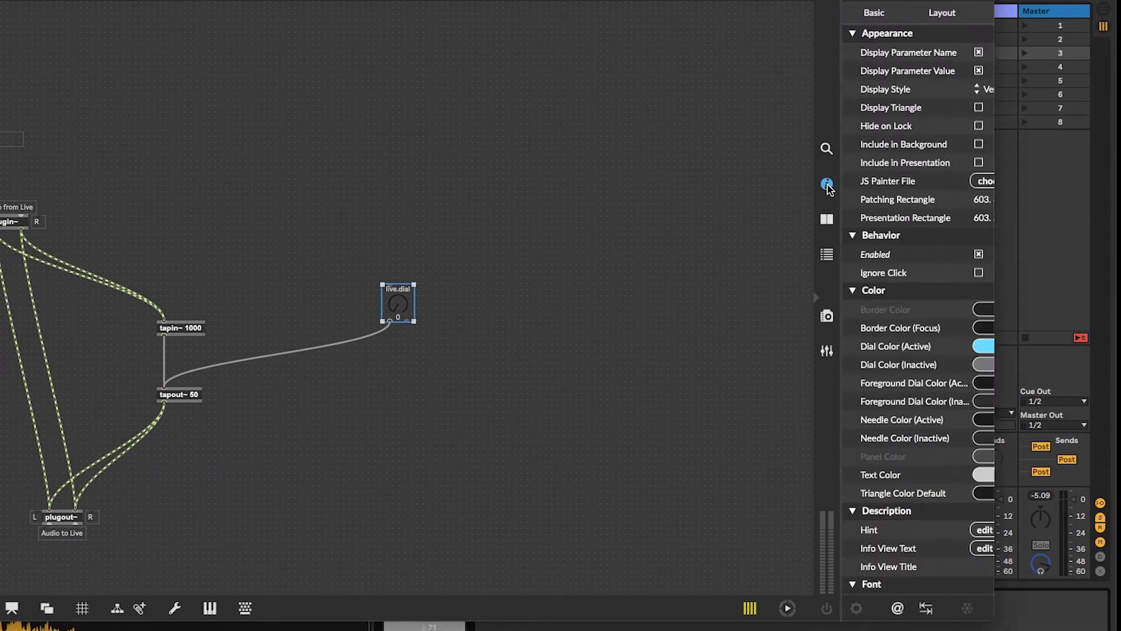
scroll(1025, 276, "down", 10)
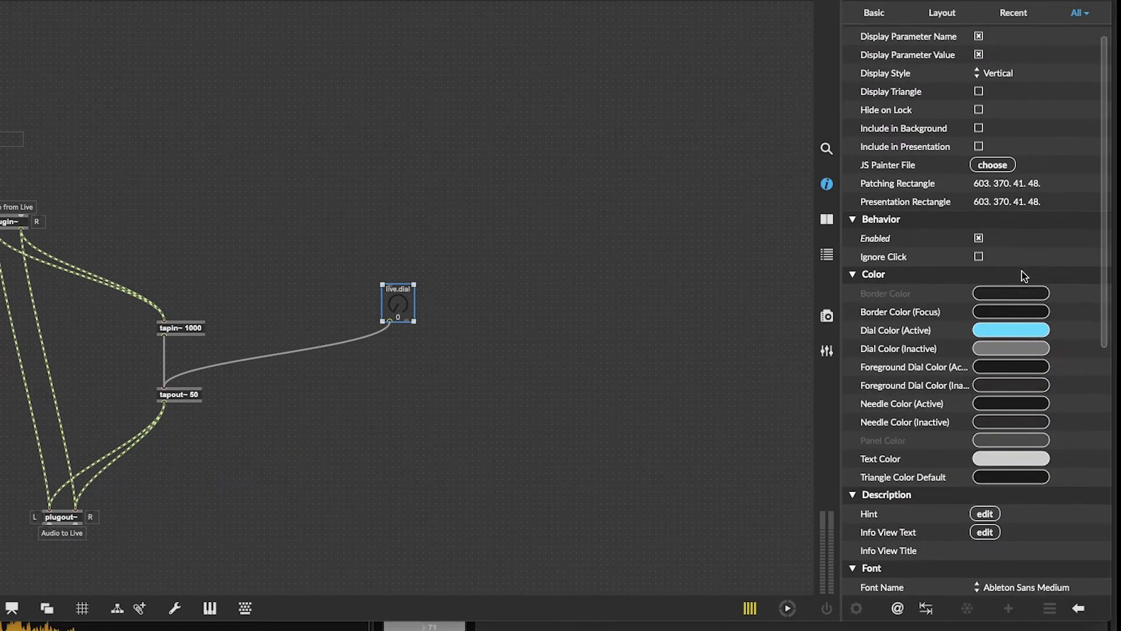
scroll(1024, 277, "down", 1)
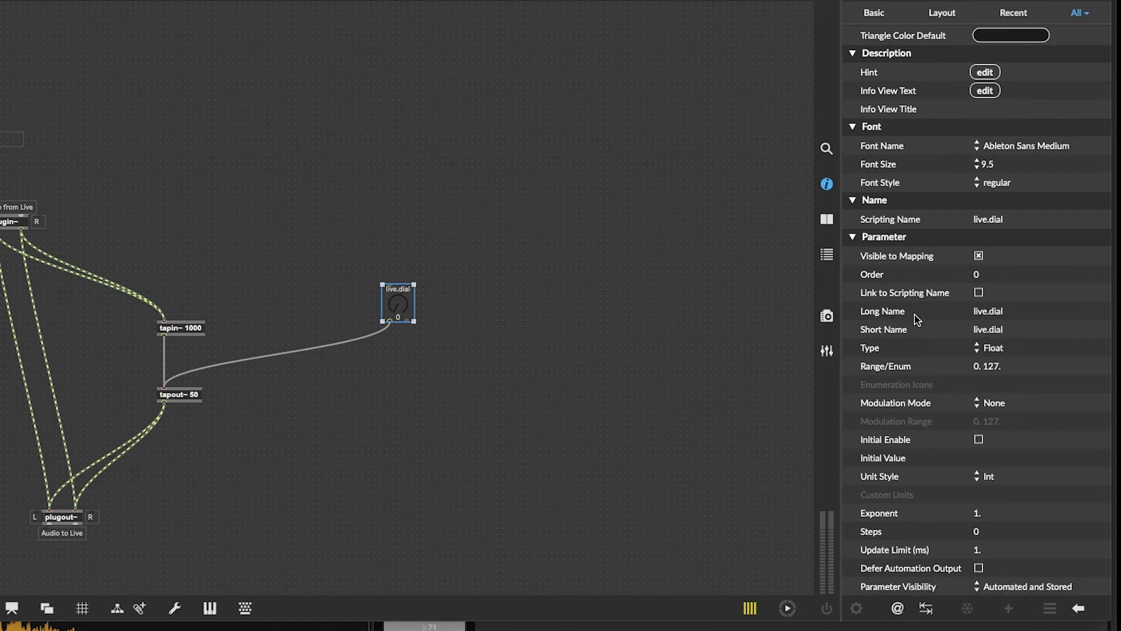
mouse_move(915, 313)
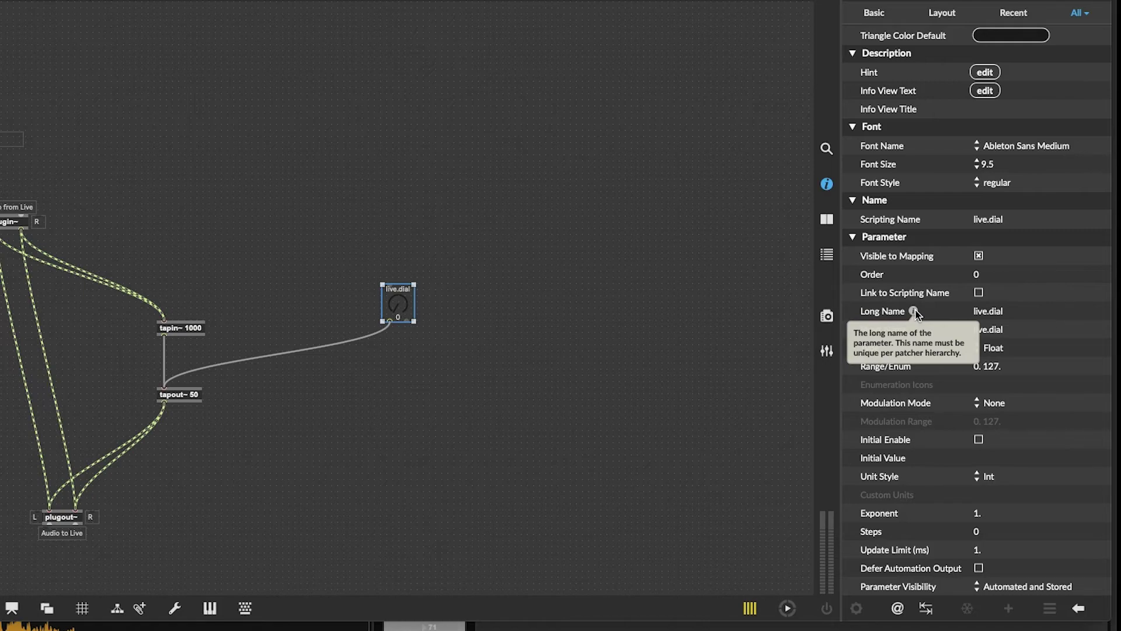
Make two copies of the live.dial and line them up in a row beside the original
left_click(542, 334)
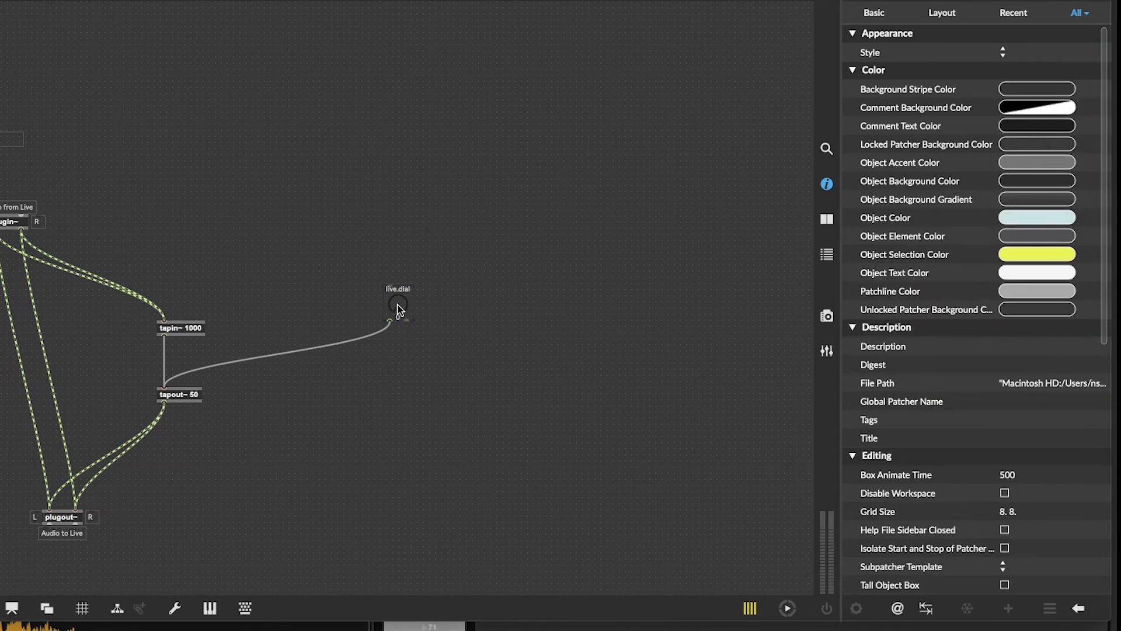
left_click(401, 312)
left_click_drag(391, 309, 504, 307)
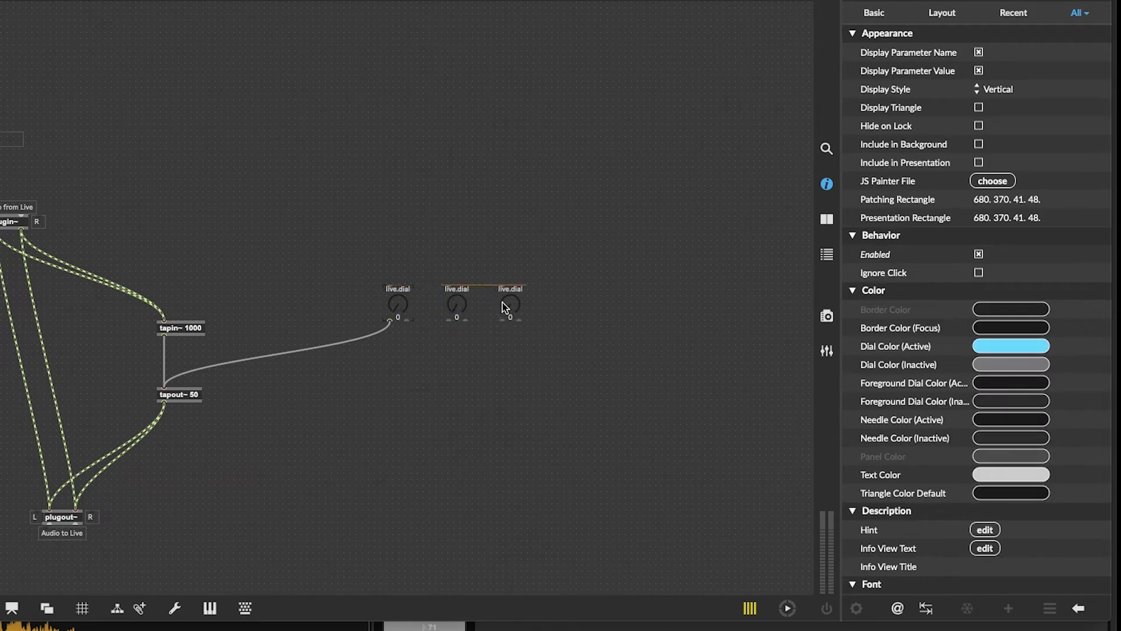
Compare the Long Name parameter of the original live.dial with that of its first copy in the inspector
left_click(397, 310)
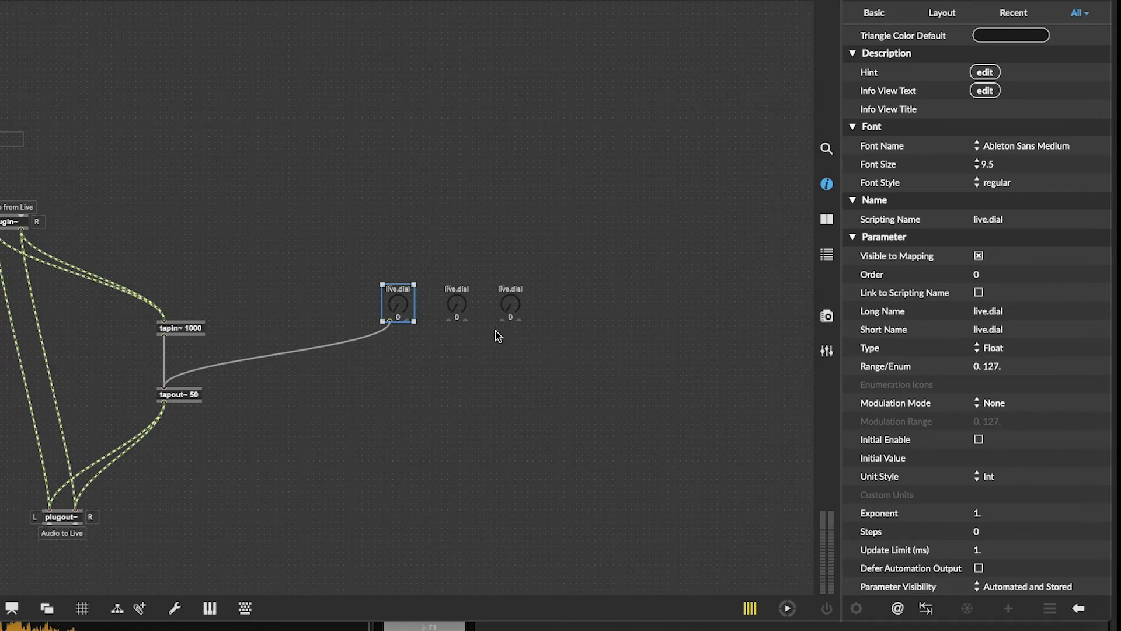
left_click(456, 306)
scroll(955, 430, "down", 10)
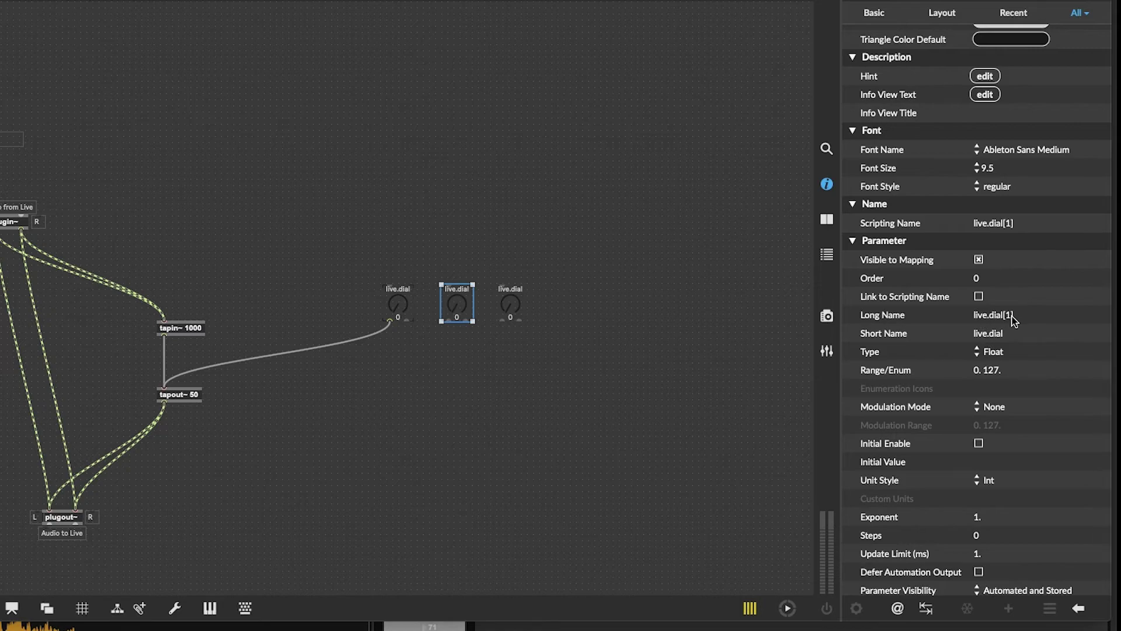
Compare the Long Name and Short Name parameters of the original live.dial and its two copies in the inspector
left_click(513, 305)
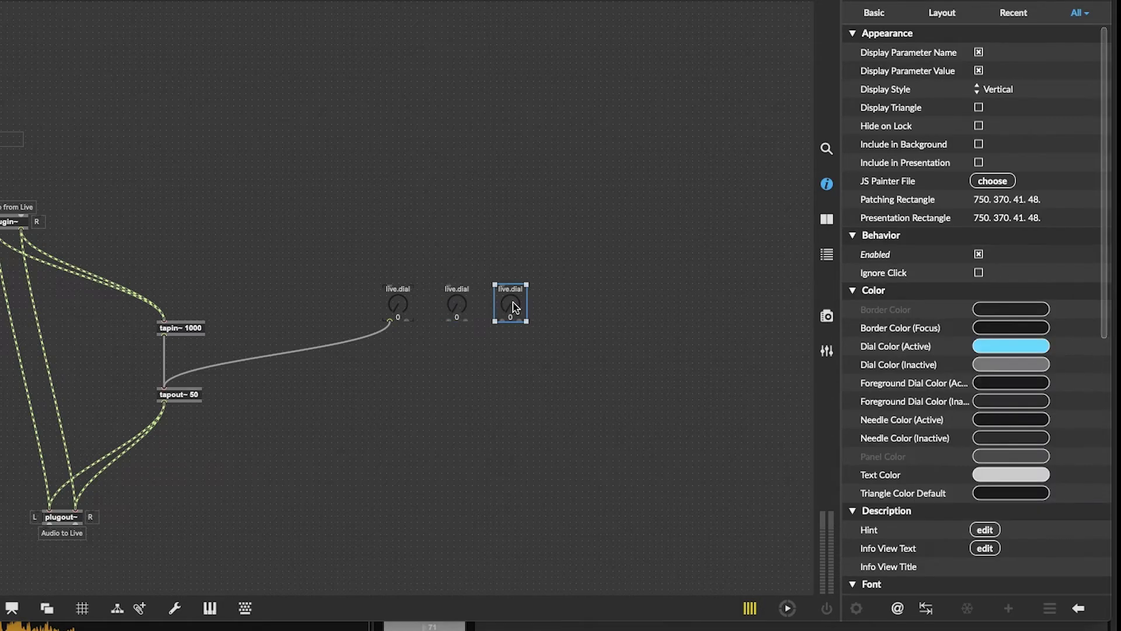
scroll(859, 386, "down", 10)
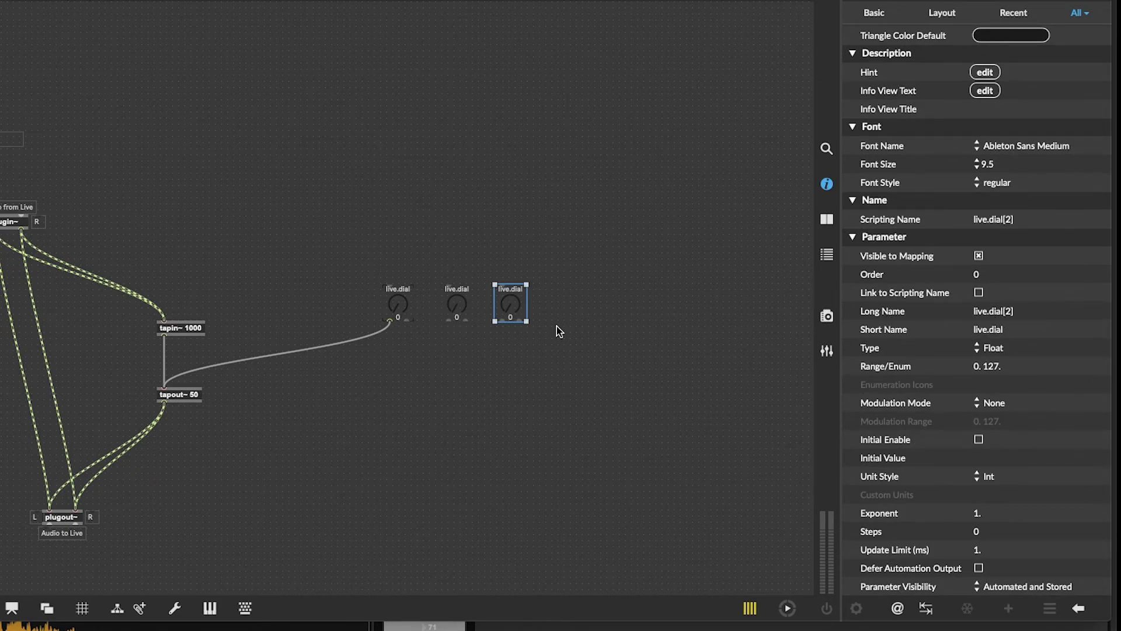
left_click(458, 310)
left_click(401, 307)
left_click(458, 307)
left_click(511, 305)
left_click(396, 306)
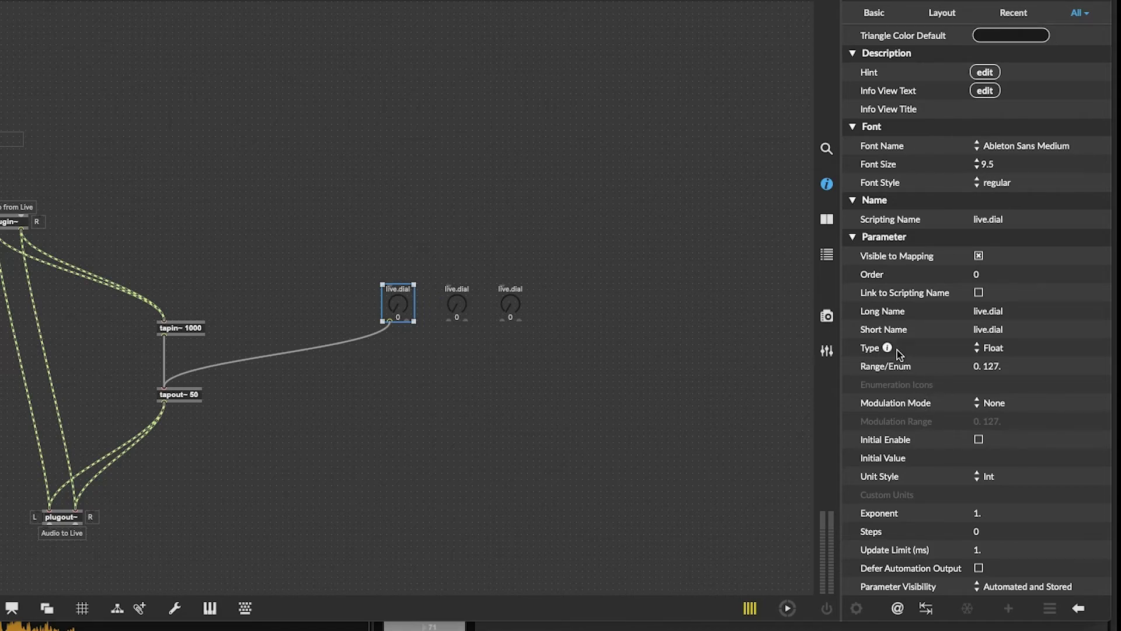
Set the Short Name of the original live.dial connected to tapout~ to "Delay Time"
mouse_move(916, 331)
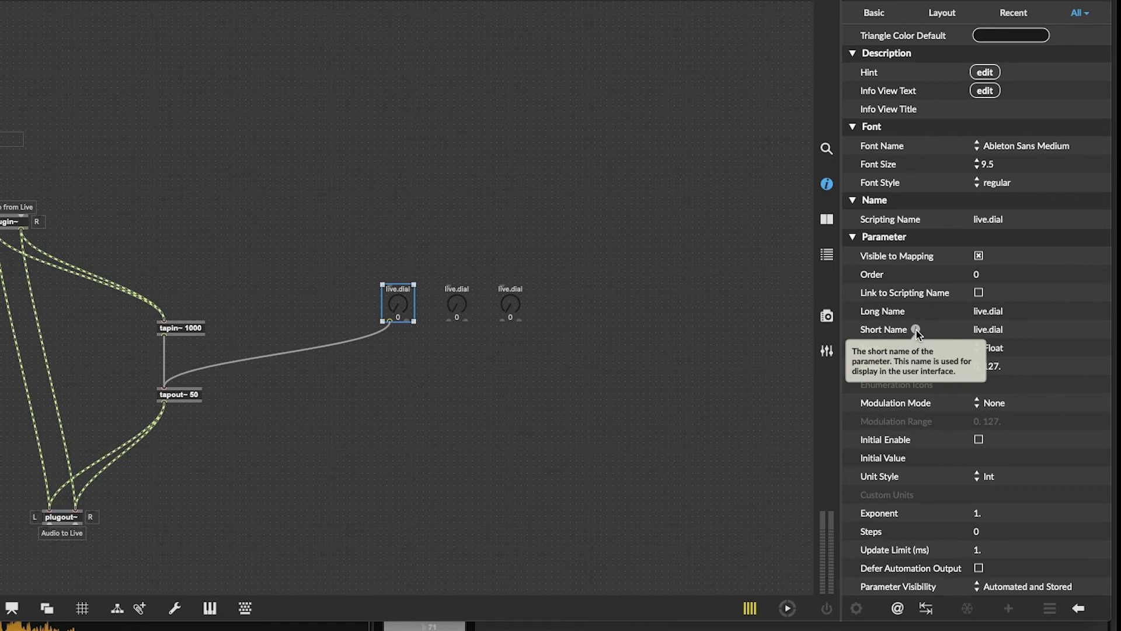
left_click(993, 331)
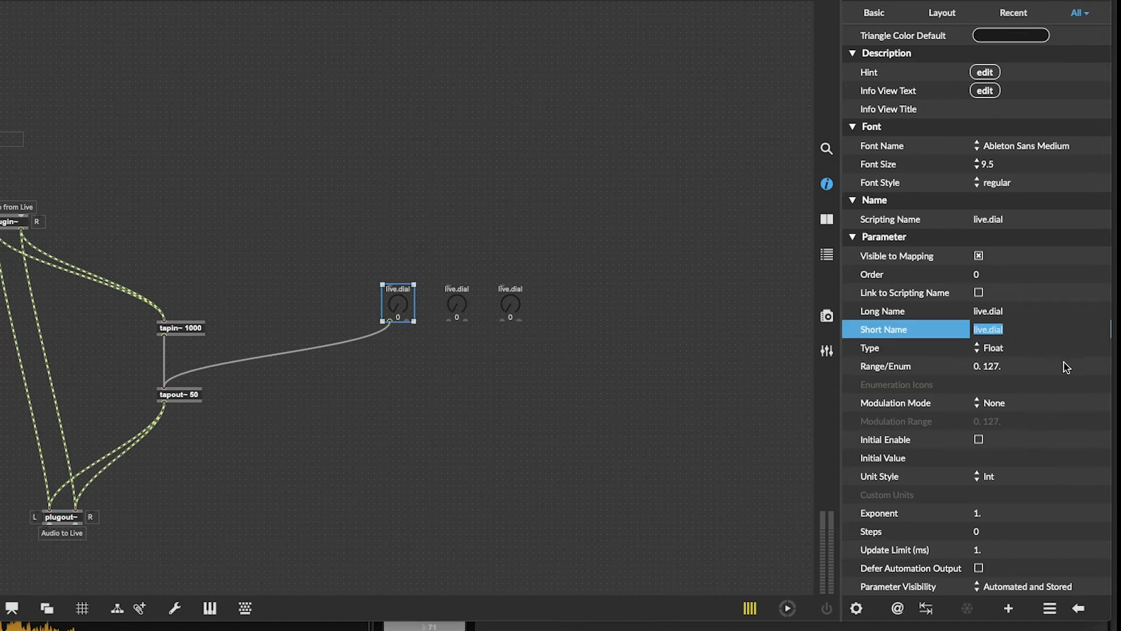
type("Delay Time")
left_click(662, 286)
left_click(408, 299)
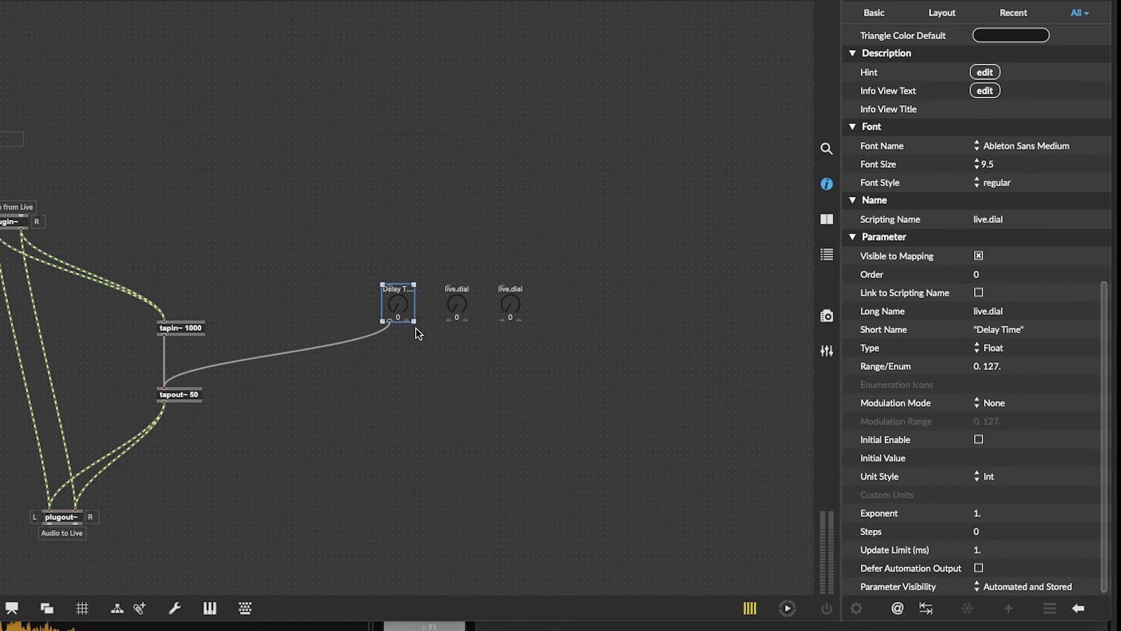
Widen the Delay Time dial to about 59 so its name fits, and delete the two live.dial copies beside it
left_click_drag(414, 321, 428, 322)
left_click_drag(455, 276, 520, 333)
key("BackSpace")
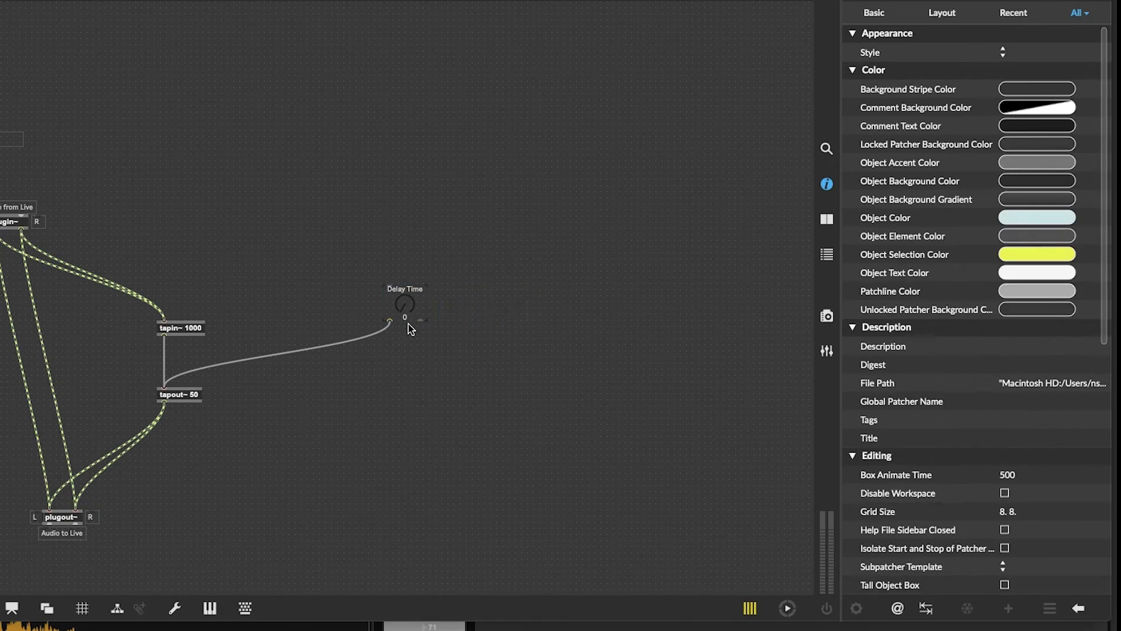
Set the Delay Time dial's Unit Style to Time (ms) and start its Range/Enum at 1
left_click(402, 305)
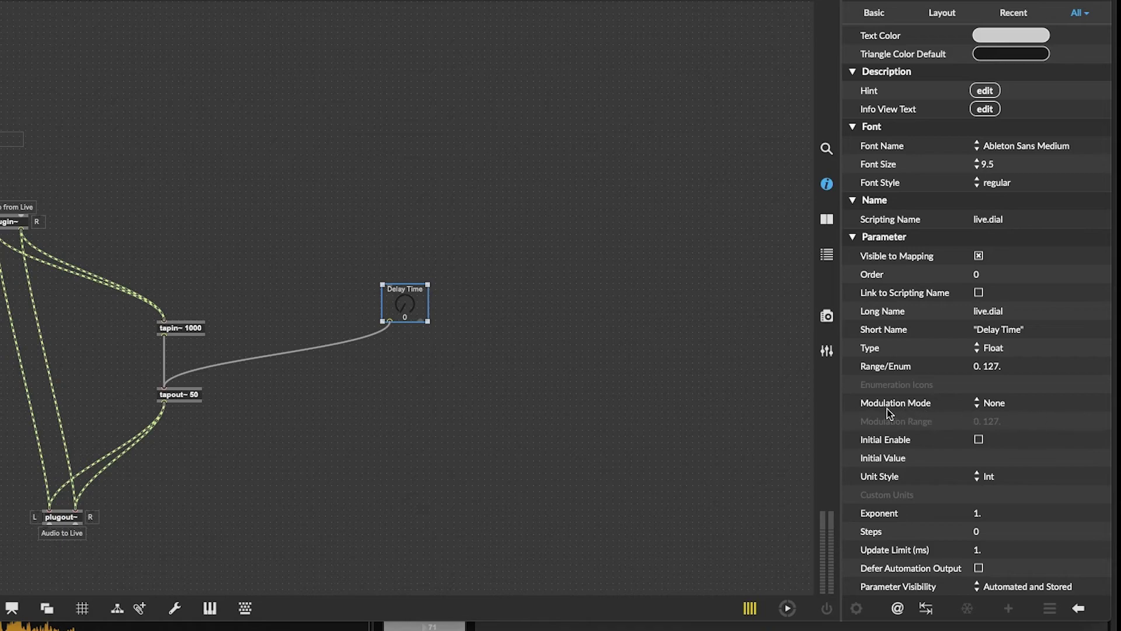
mouse_move(937, 405)
left_click(987, 478)
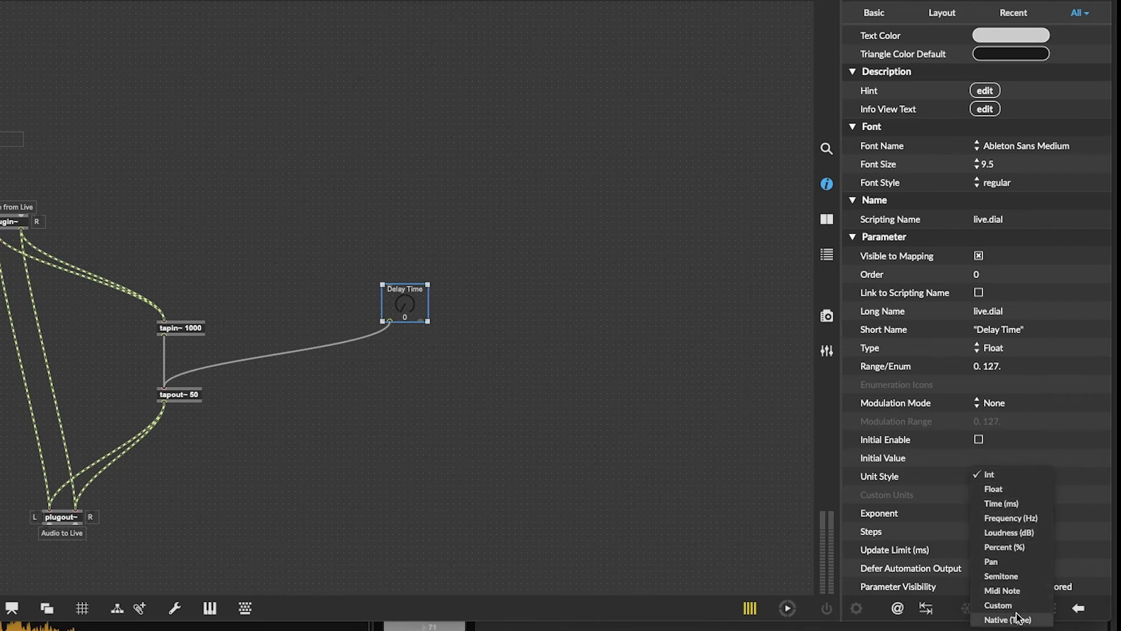
left_click(1015, 506)
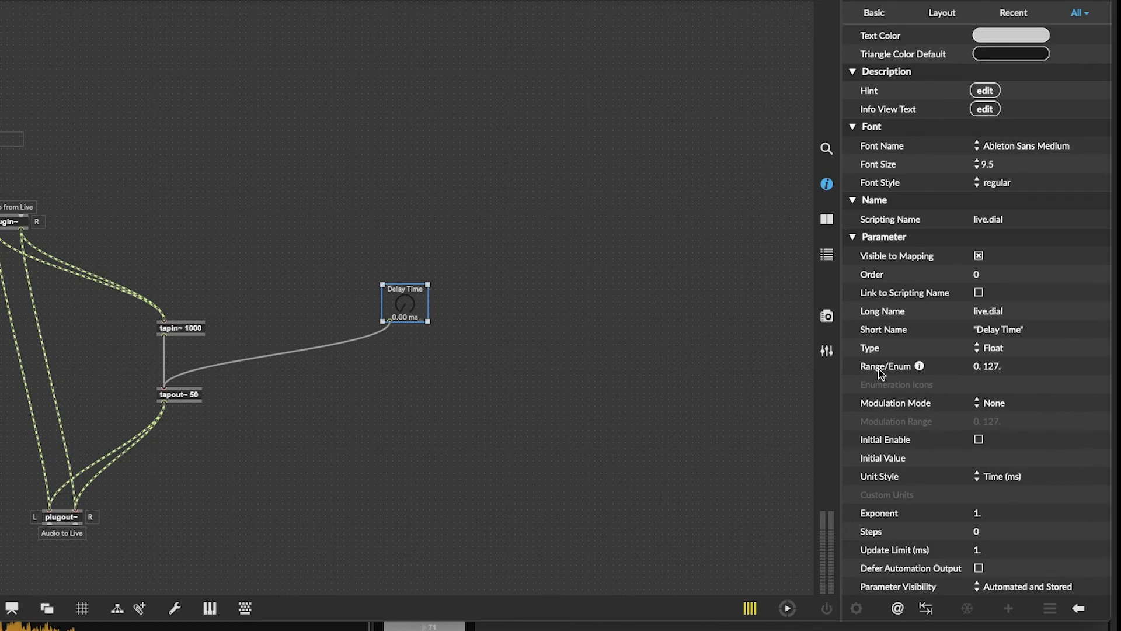
left_click(991, 368)
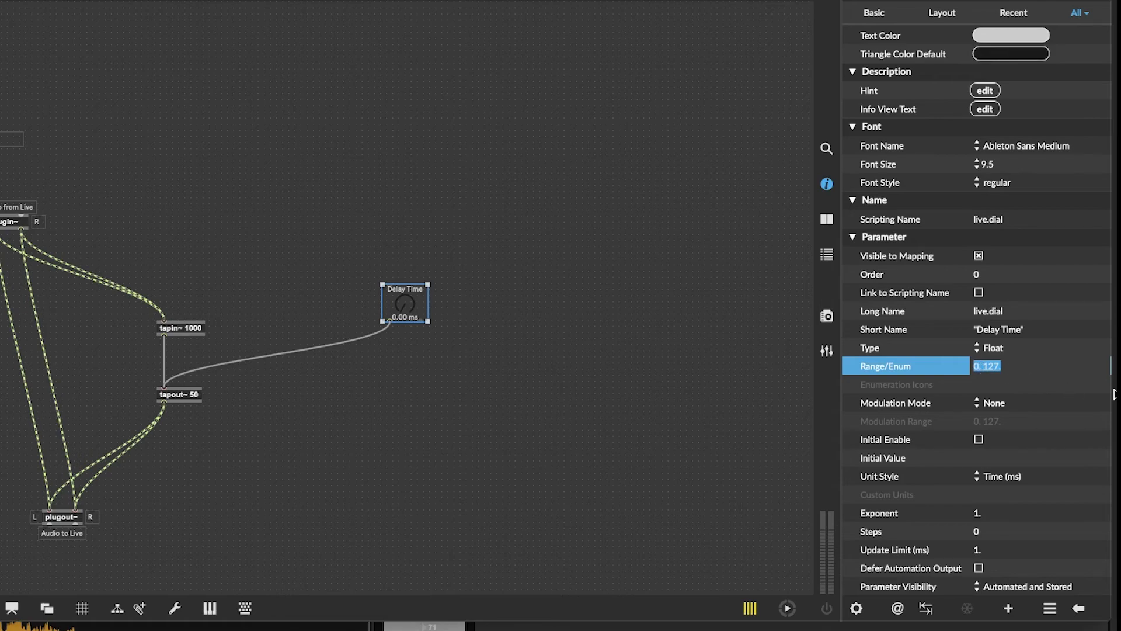
type("1")
Try the Int parameter type with a range of 1 to 1000 on the dial, and return the Type to Float
left_click(995, 349)
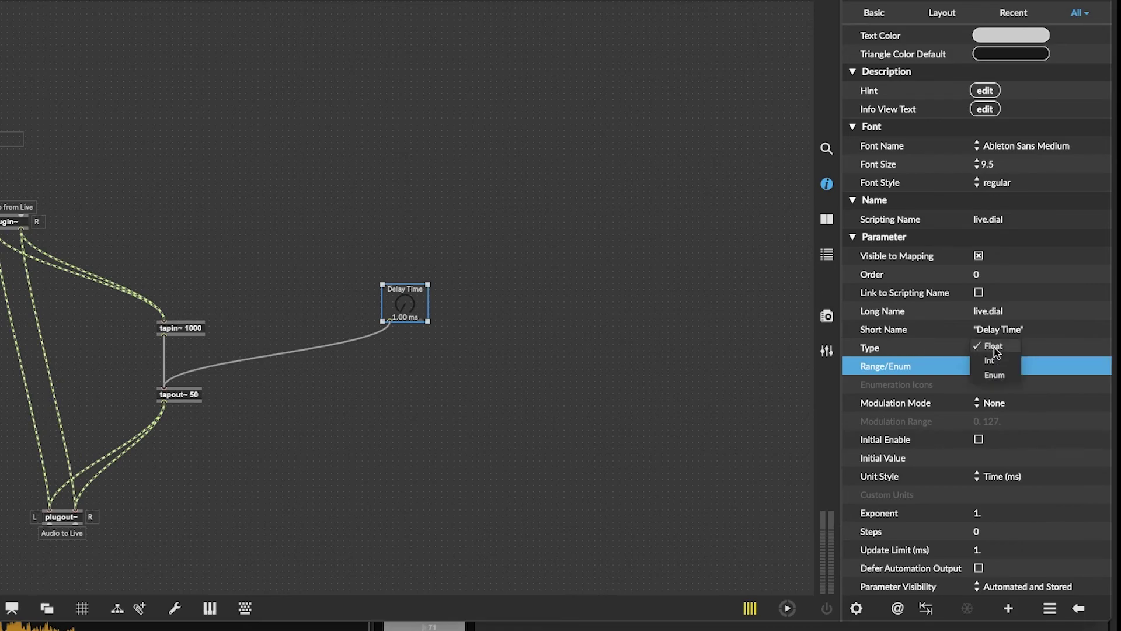
left_click(1000, 363)
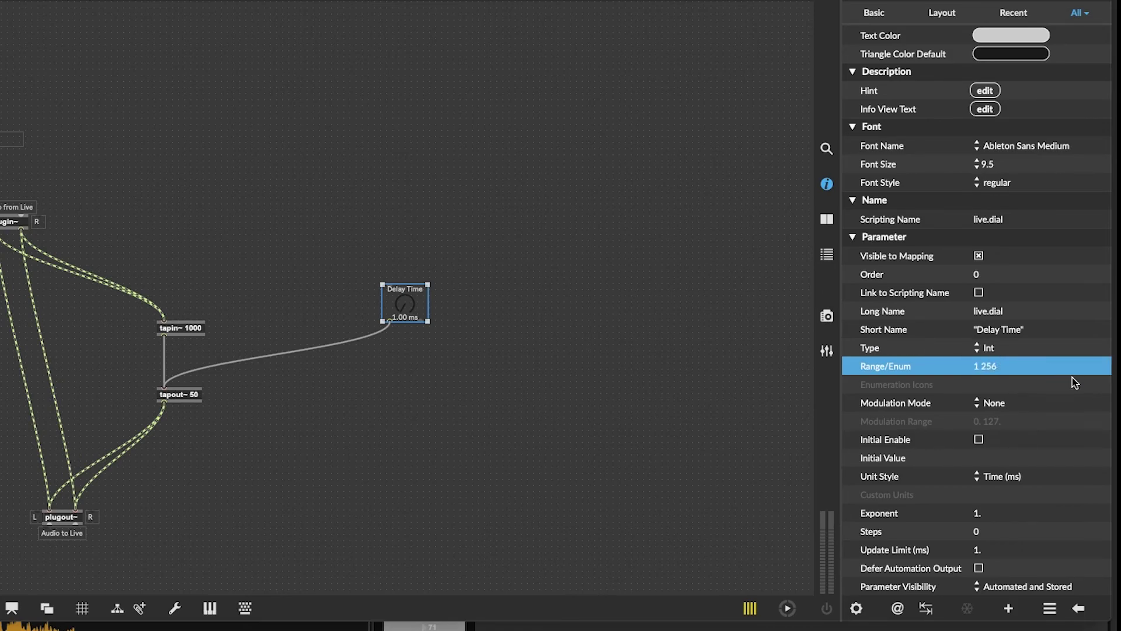
left_click(987, 365)
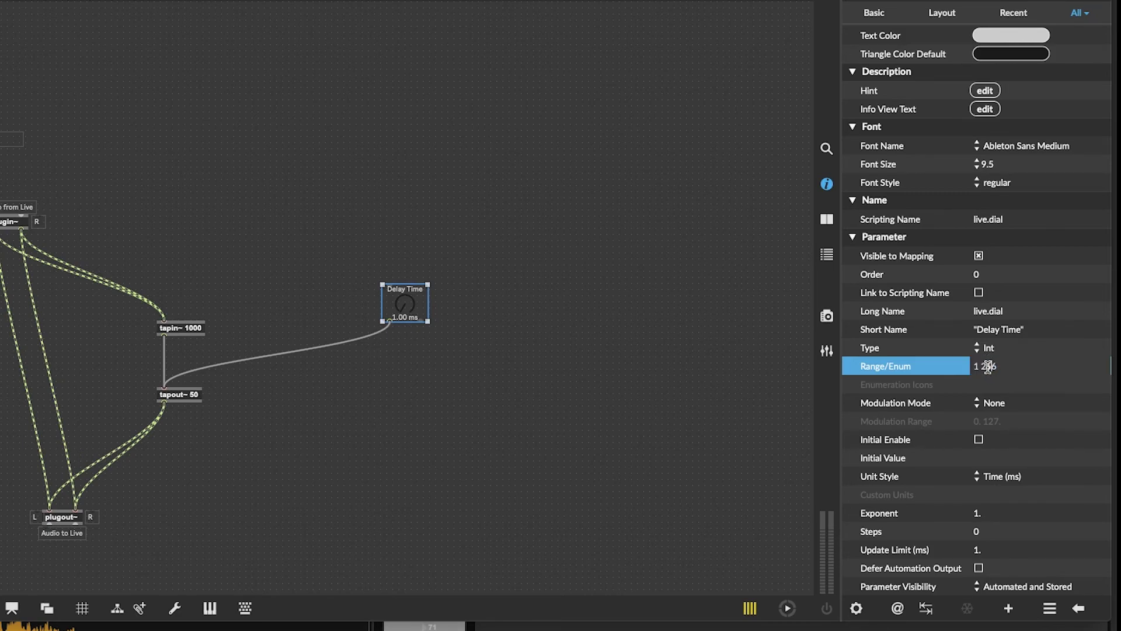
type("1 1000")
left_click(1019, 352)
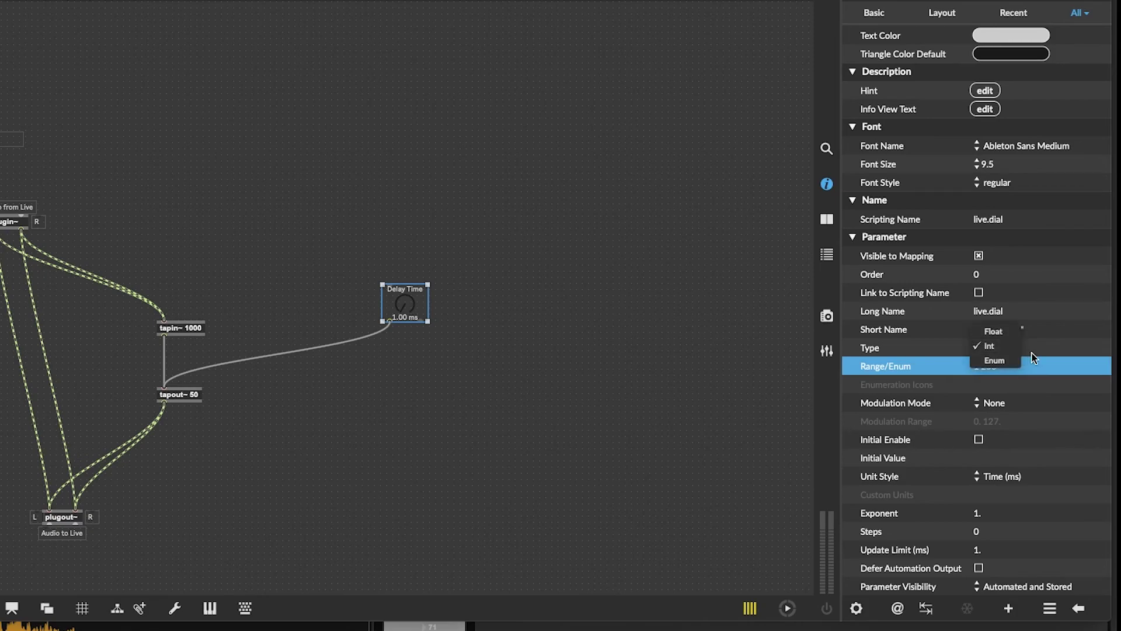
left_click(1082, 384)
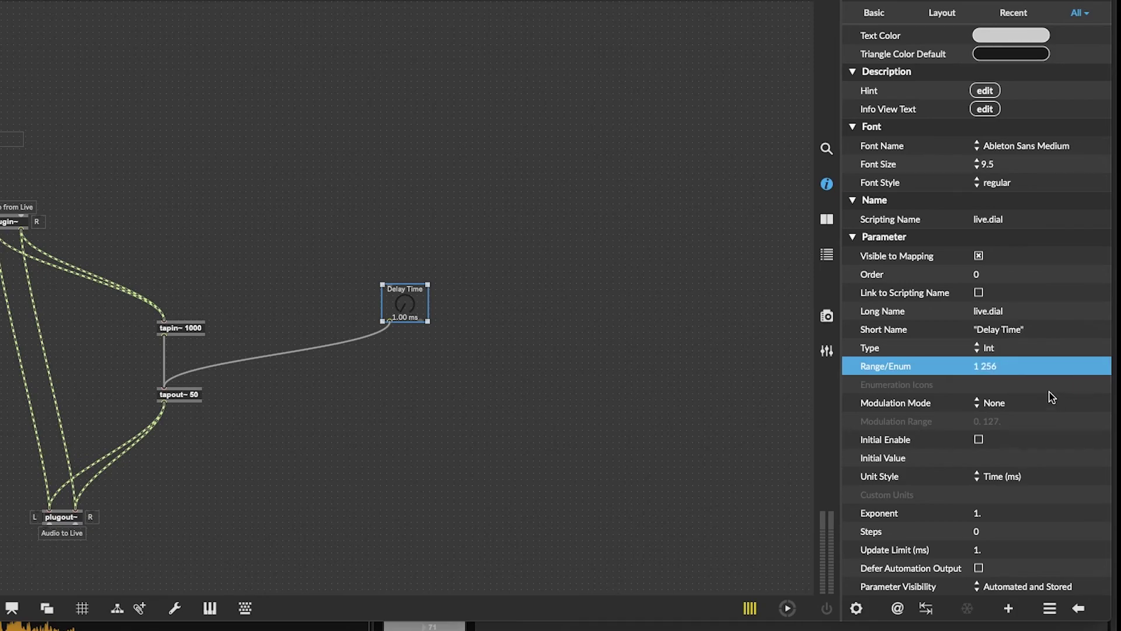
left_click(997, 366)
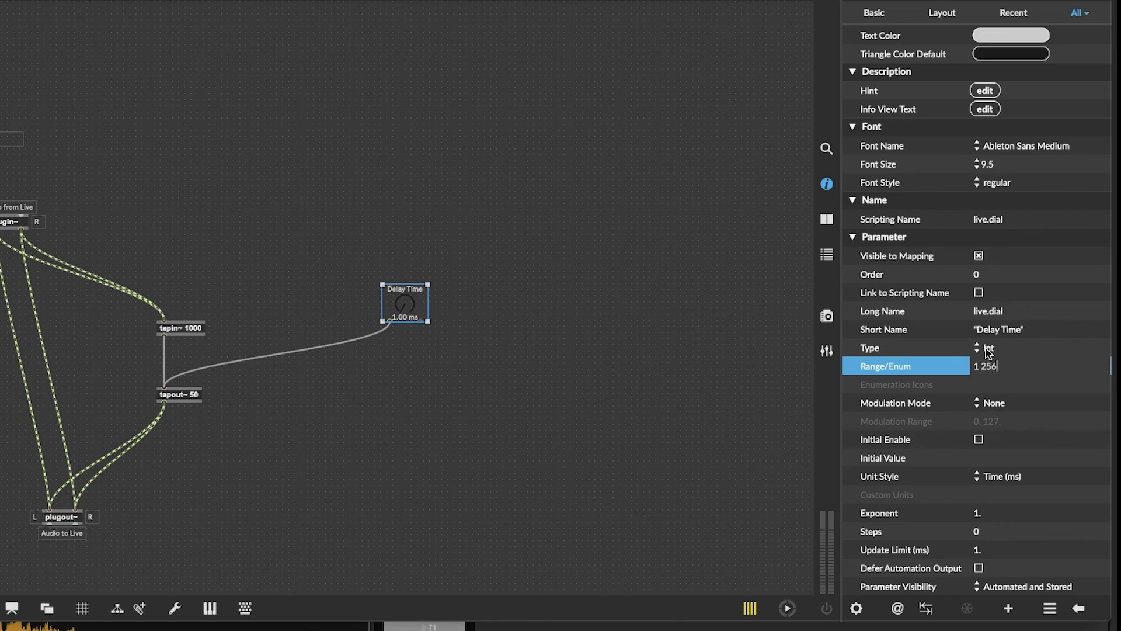
left_click(987, 350)
left_click(994, 330)
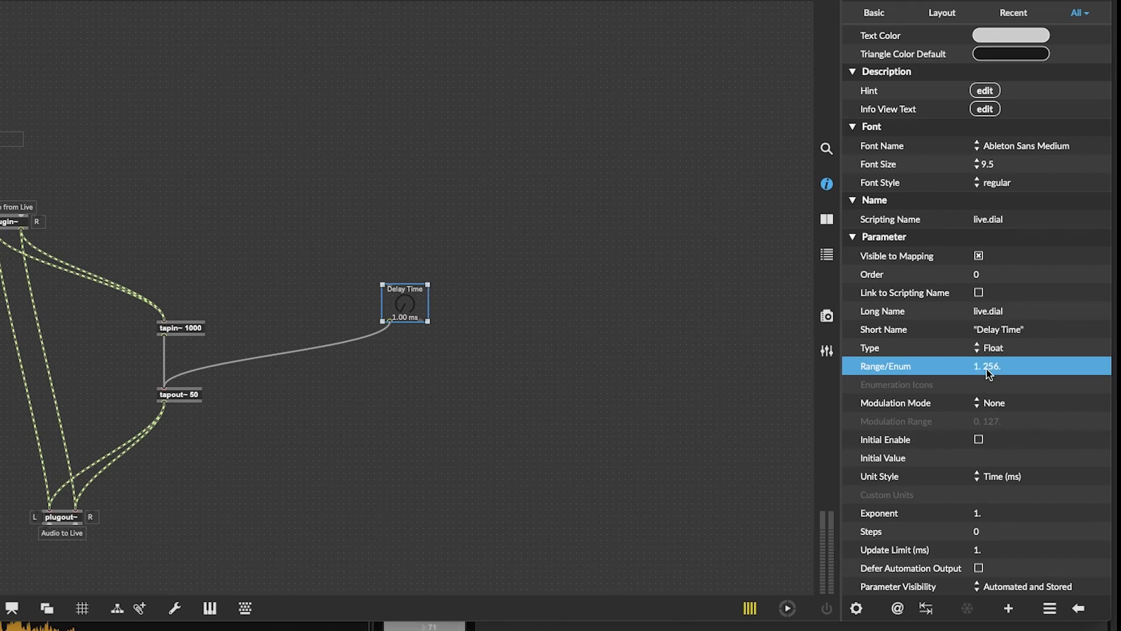
Set the upper limit of the Delay Time dial's Range/Enum to 1000, keeping 1 as the minimum
left_click(988, 371)
left_click(988, 366)
left_click_drag(985, 366, 1070, 372)
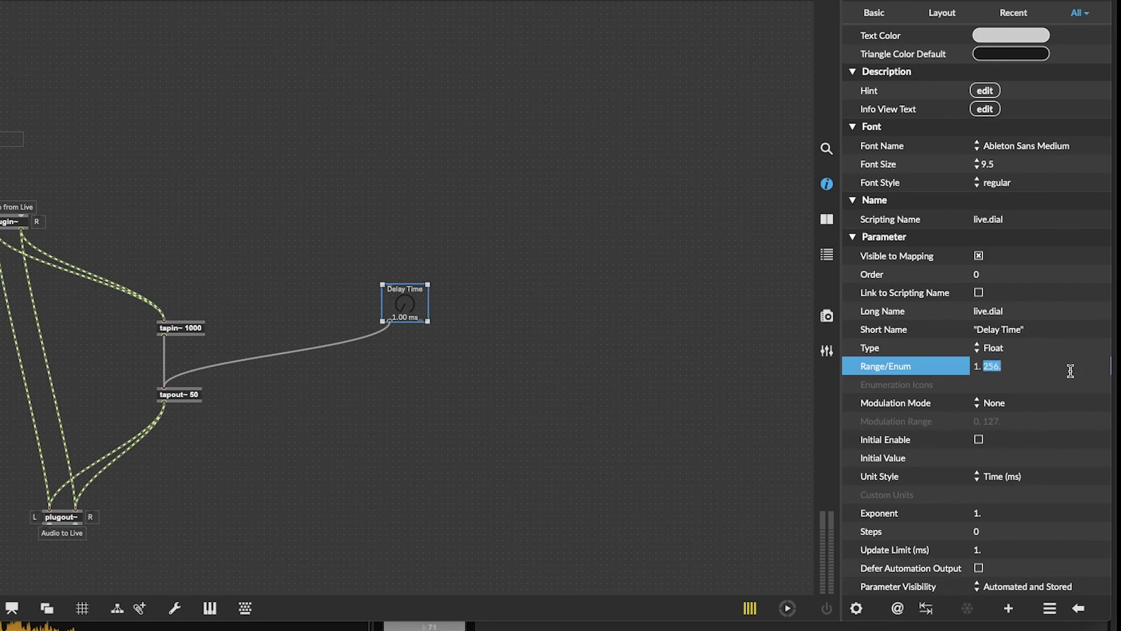
type("1000")
left_click(511, 297)
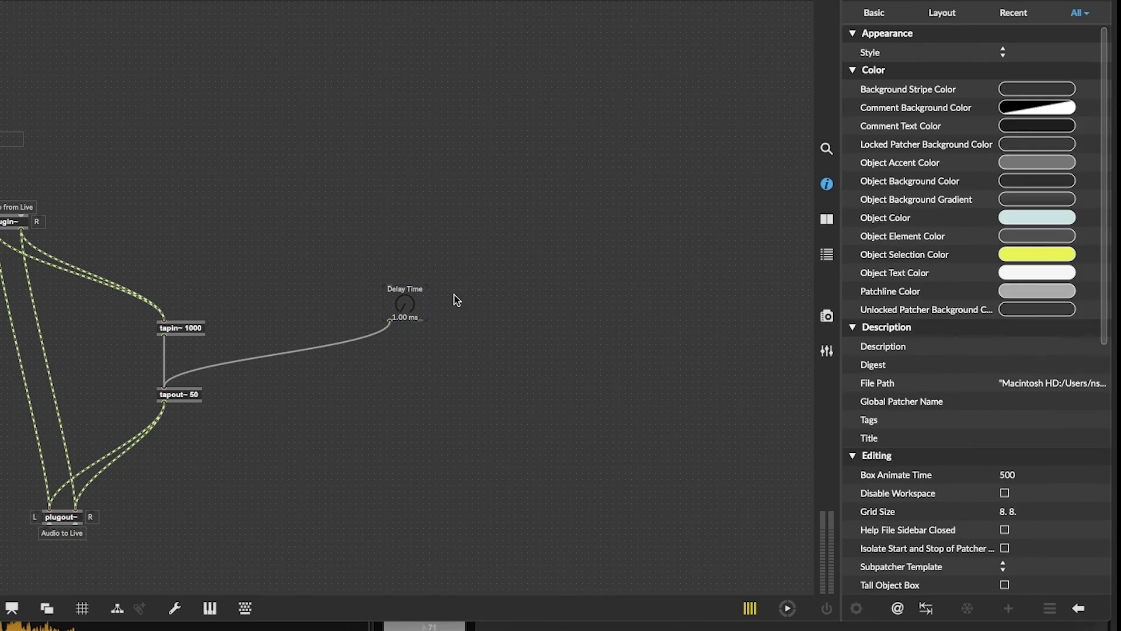
Lock the patcher, turn the Delay Time dial up and down to check its millisecond range, and unlock the patcher
key("super+e")
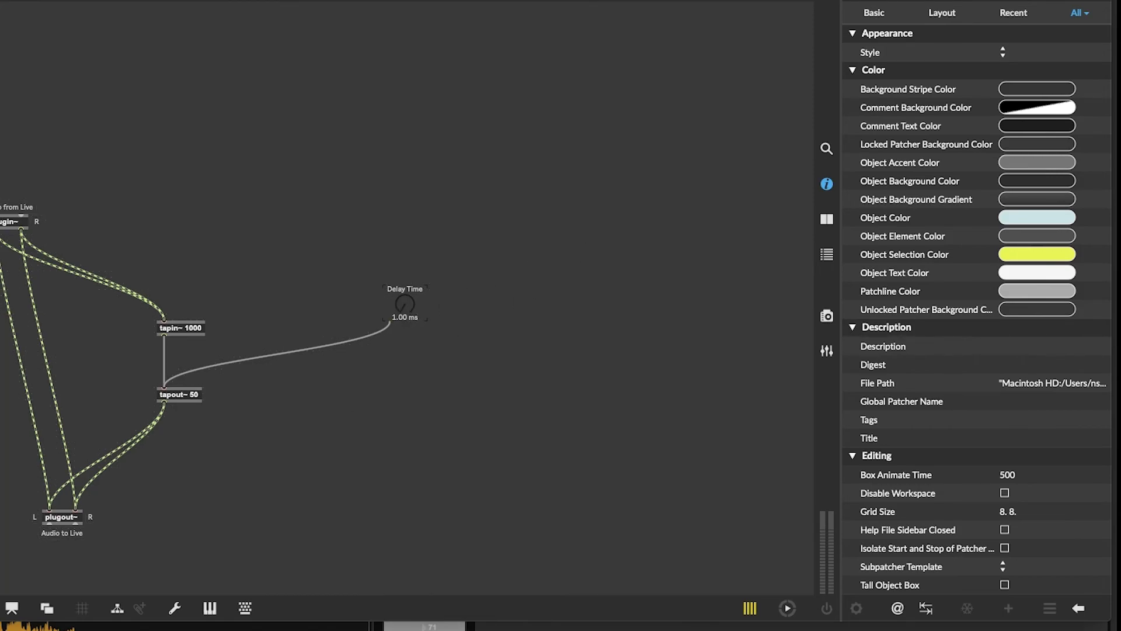
left_click_drag(405, 304, 405, 281)
left_click_drag(401, 241, 400, 310)
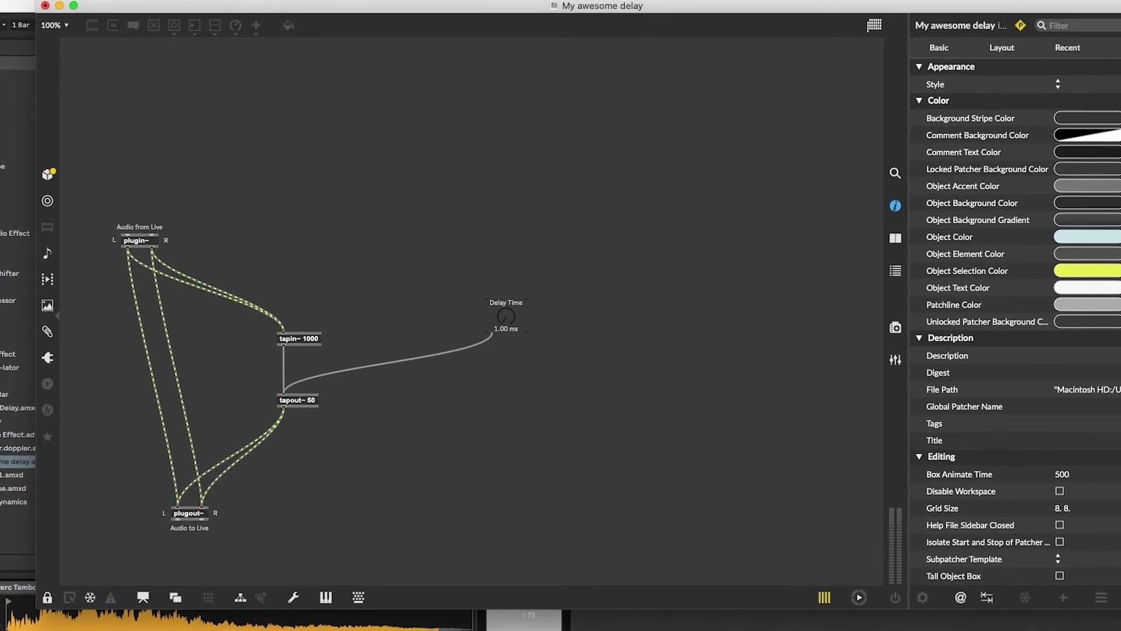
left_click(44, 599)
Enable Include in Presentation for the Delay Time dial
left_click(507, 319)
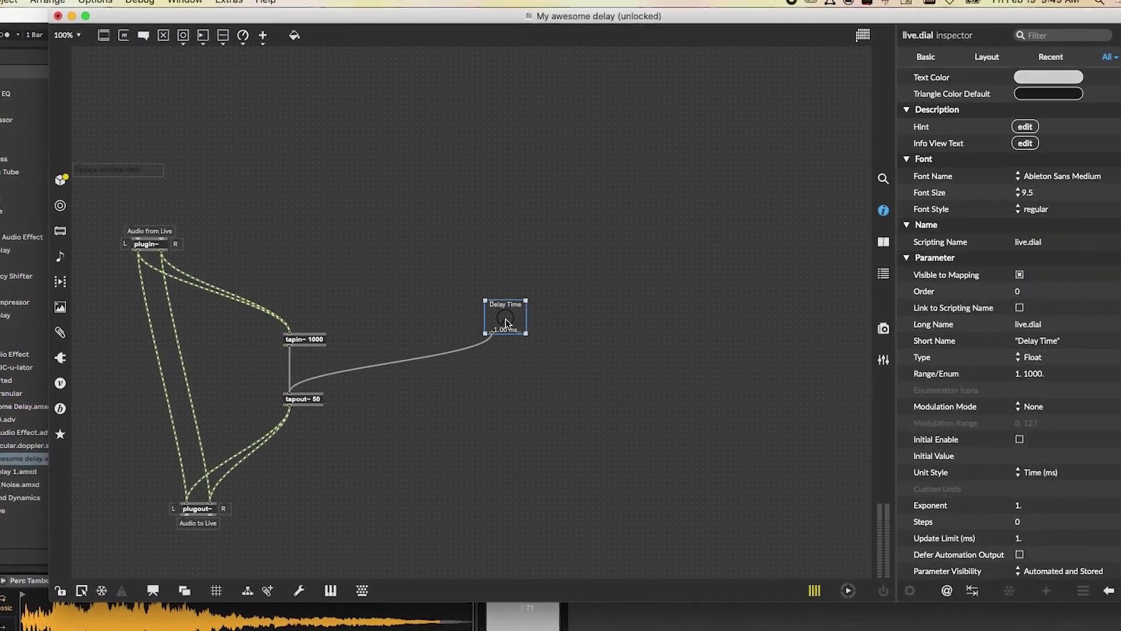
scroll(993, 175, "up", 10)
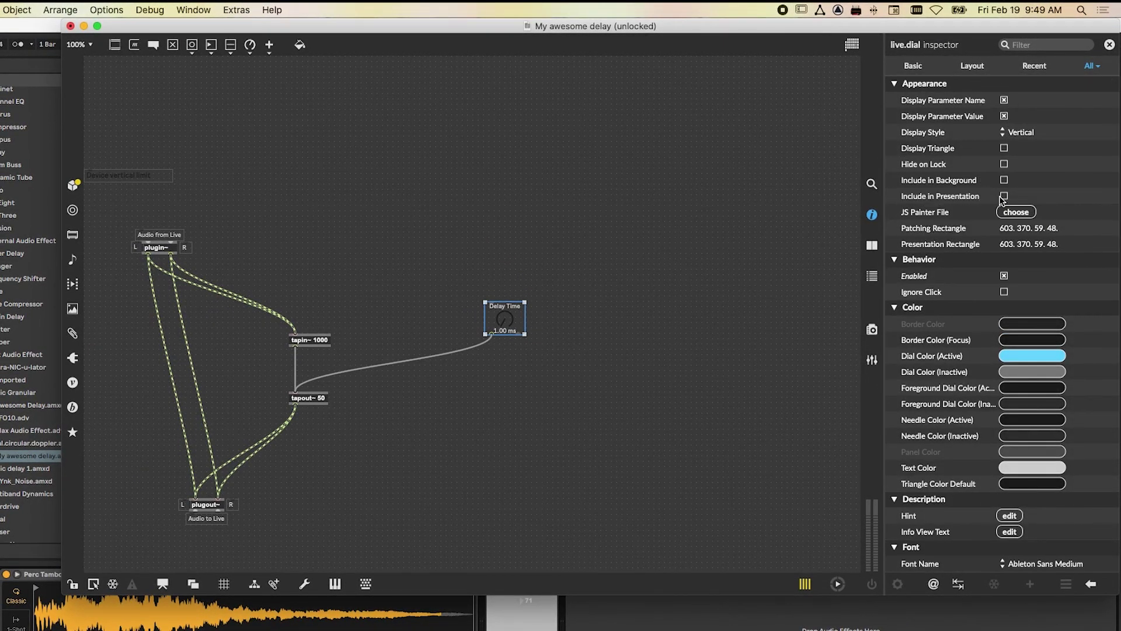
left_click(1004, 196)
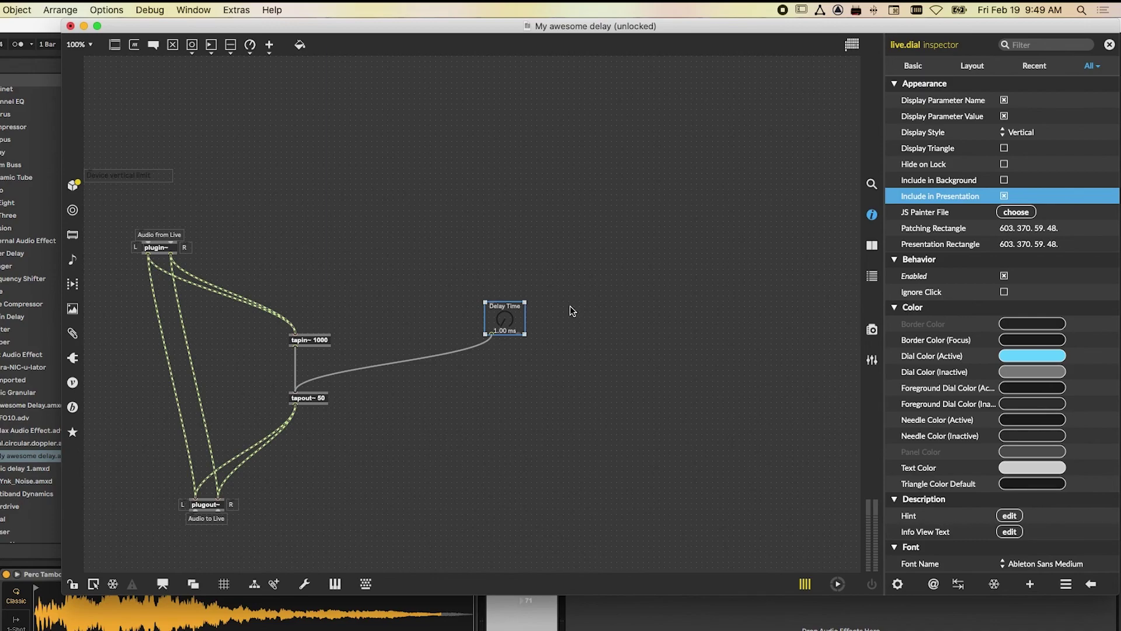
left_click(505, 259)
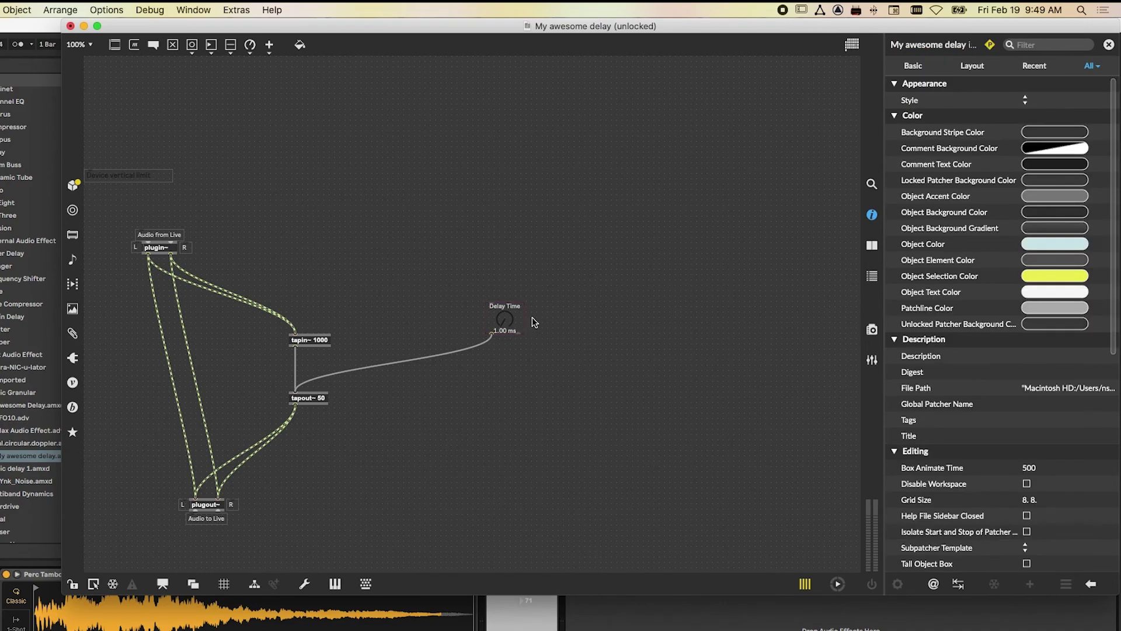
Switch the patcher to presentation mode, move the Delay Time dial to about 24, 24 in the device's visible area, and lock the patcher
left_click(163, 584)
left_click_drag(492, 314, 108, 83)
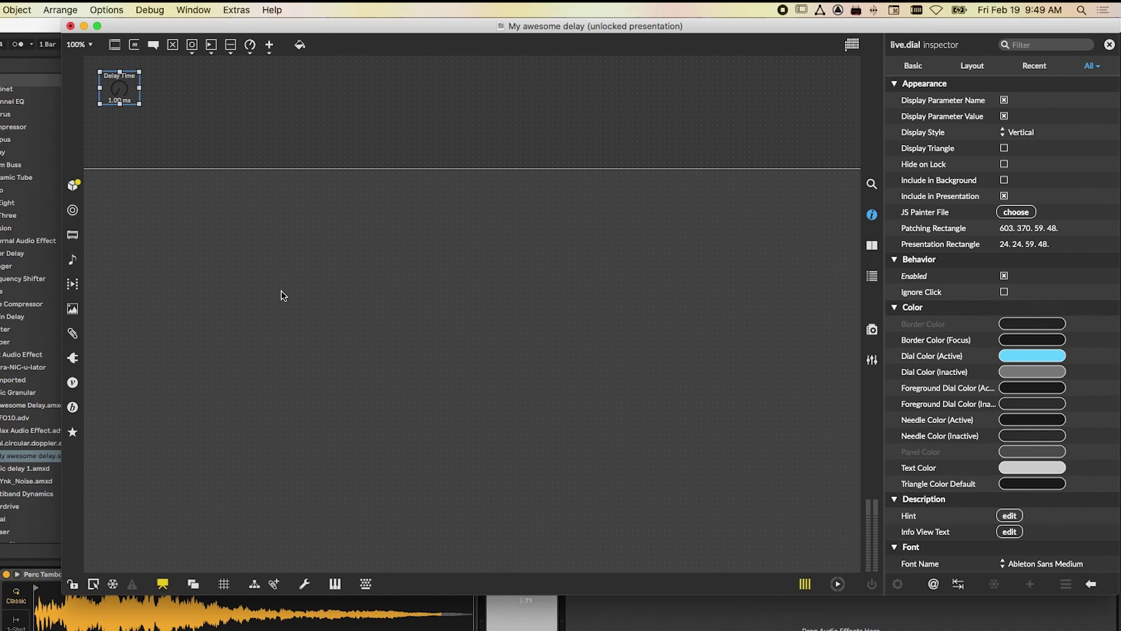
left_click(73, 584)
Save the My awesome delay device and close its patcher to return to Live
left_click(17, 7)
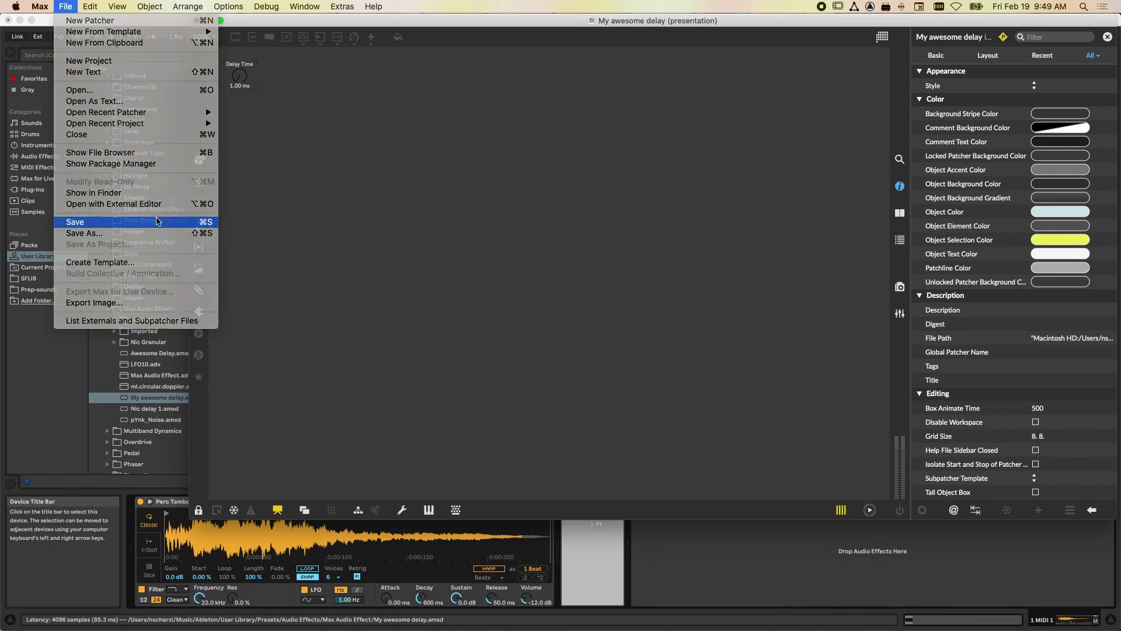
left_click(74, 222)
left_click(196, 21)
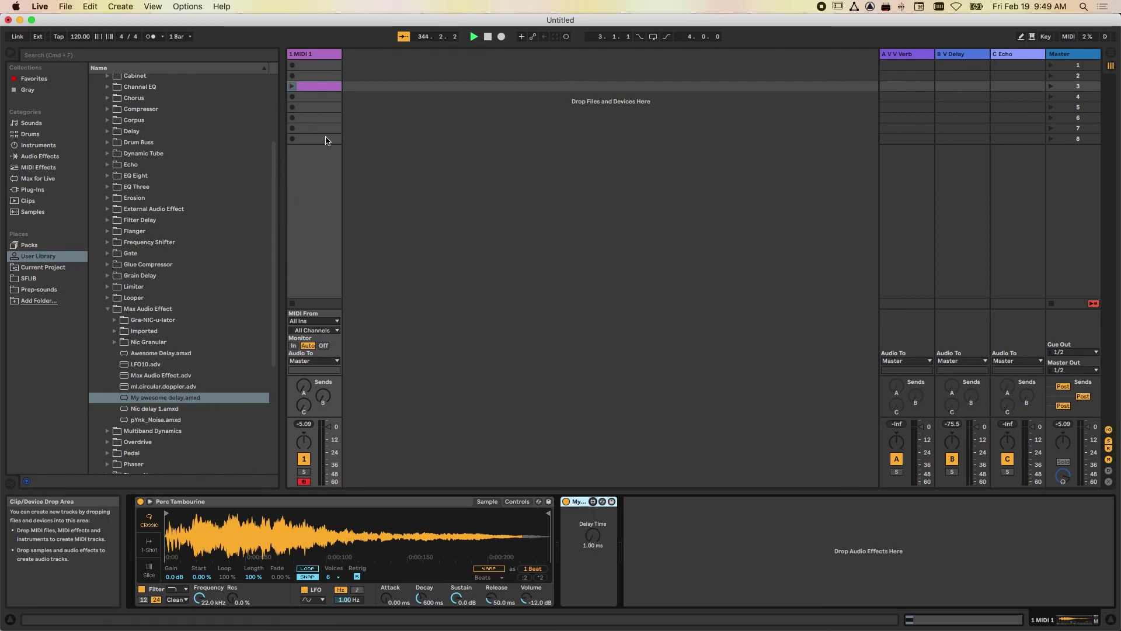
Play the clip in row 3 of 1 MIDI 1 to hear the delay with Delay Time at 40.3 ms, and stop it
left_click(293, 87)
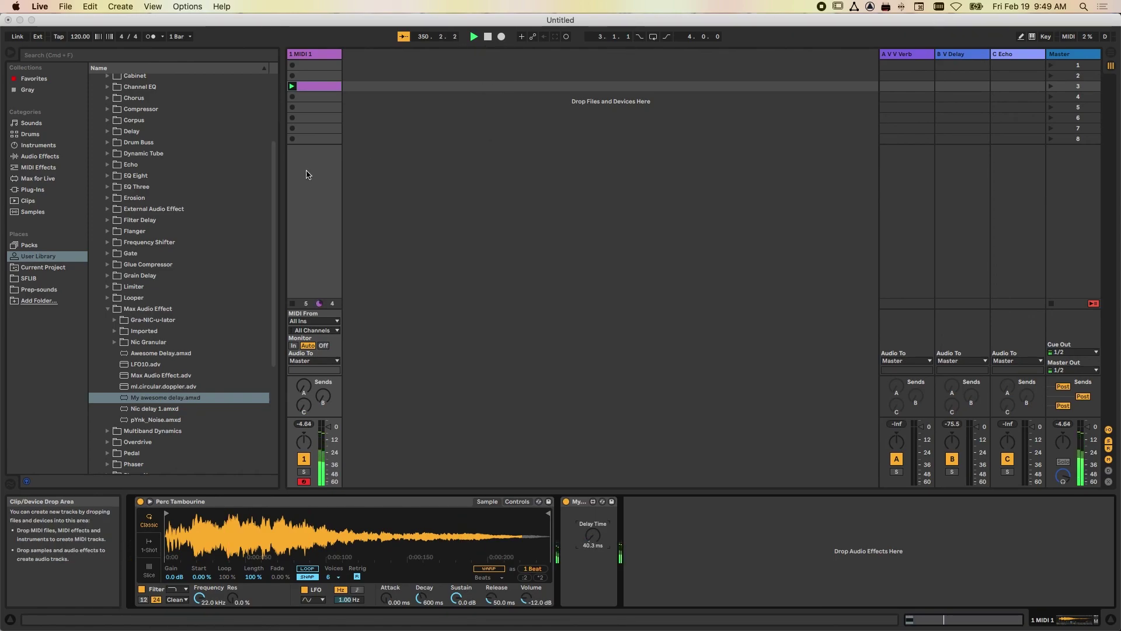
left_click(292, 304)
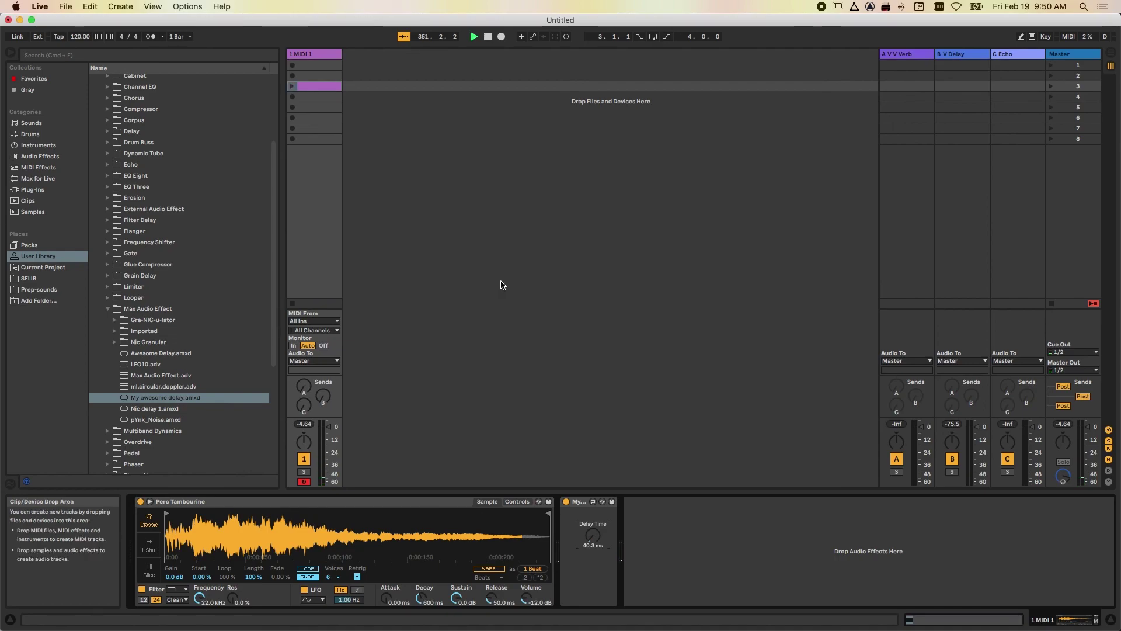